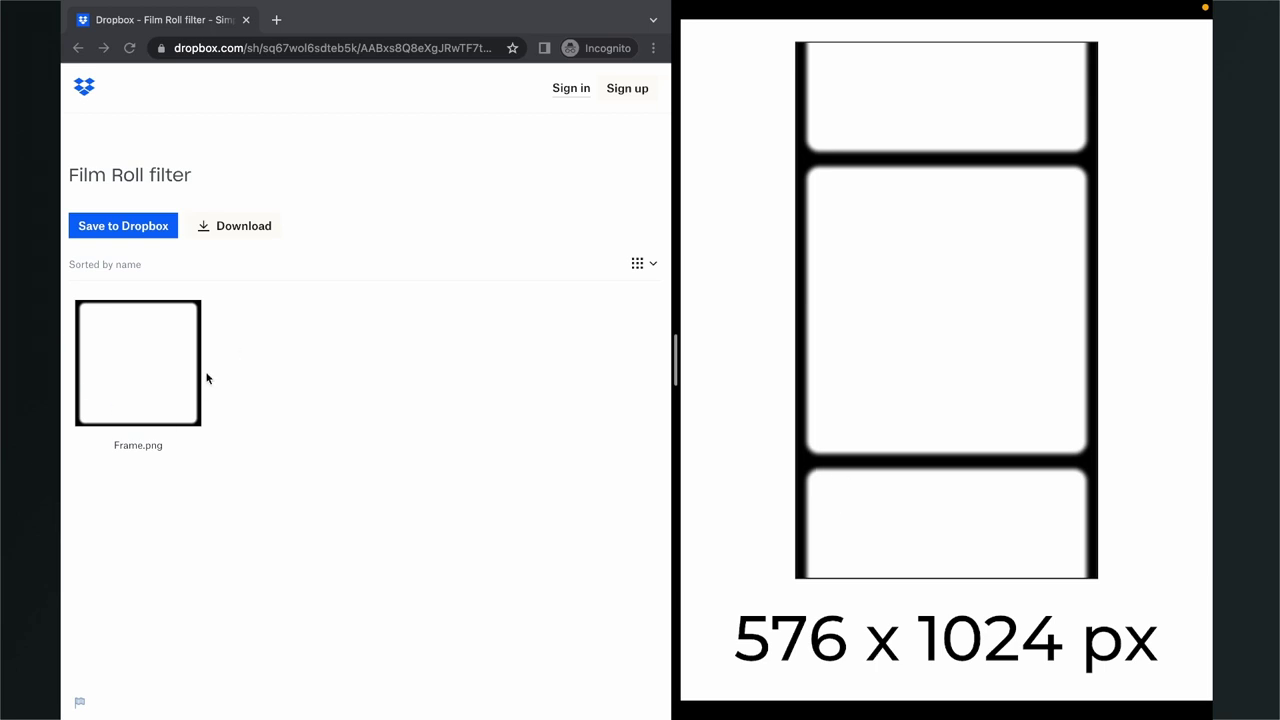
- Download the shared Film Roll filter folder containing Frame.png from Dropbox
left_click(246, 228)
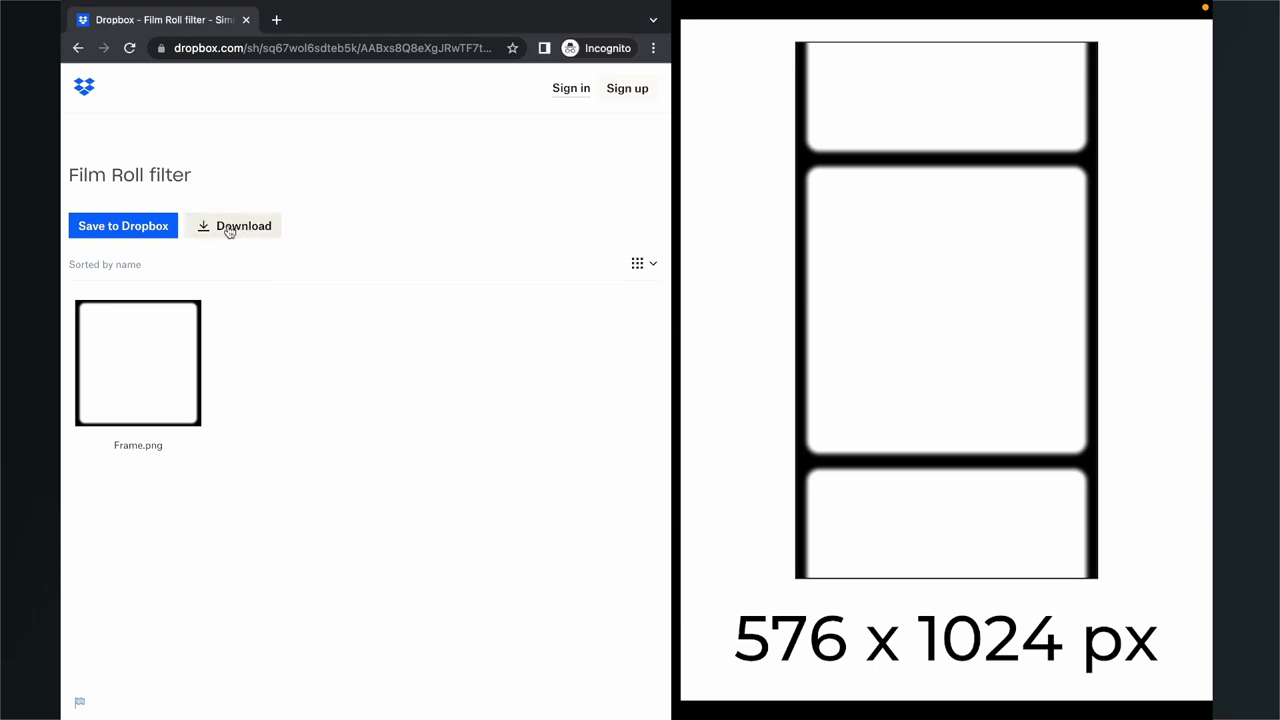
left_click(230, 228)
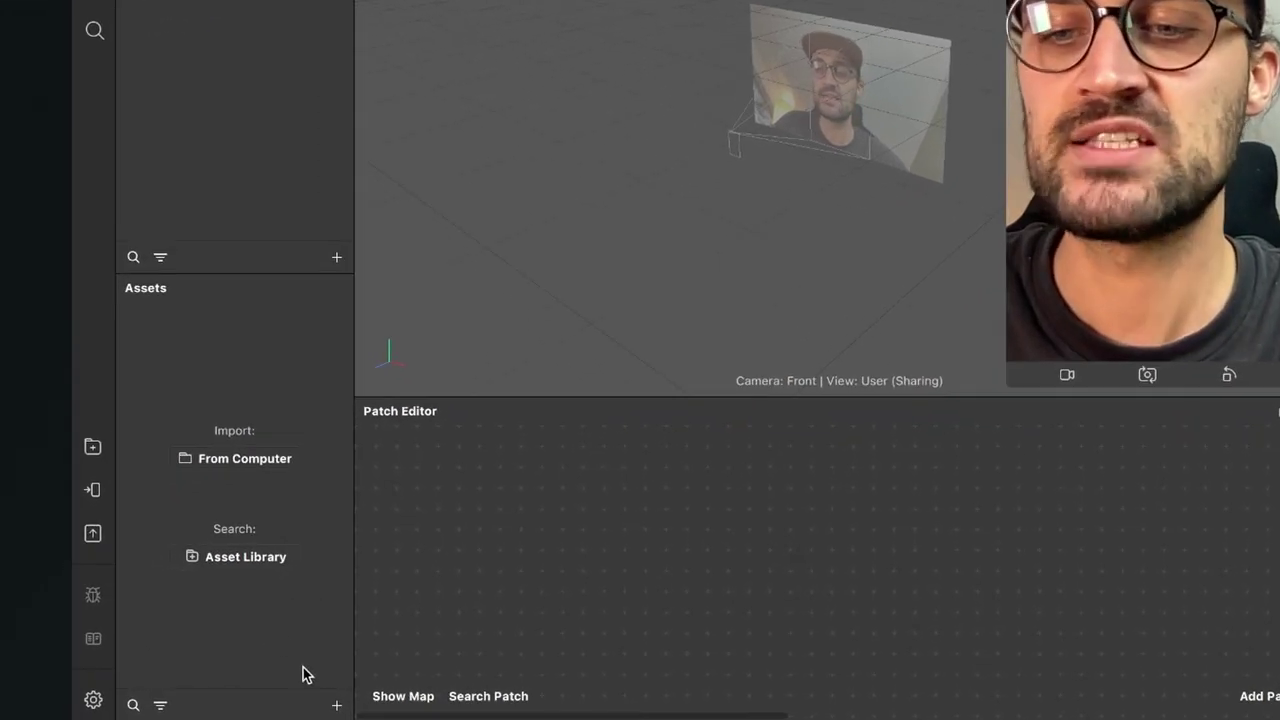
- Switch to Spark AR Studio and import Frame.png from the computer's ASSETS folder, keeping its name
left_click(336, 706)
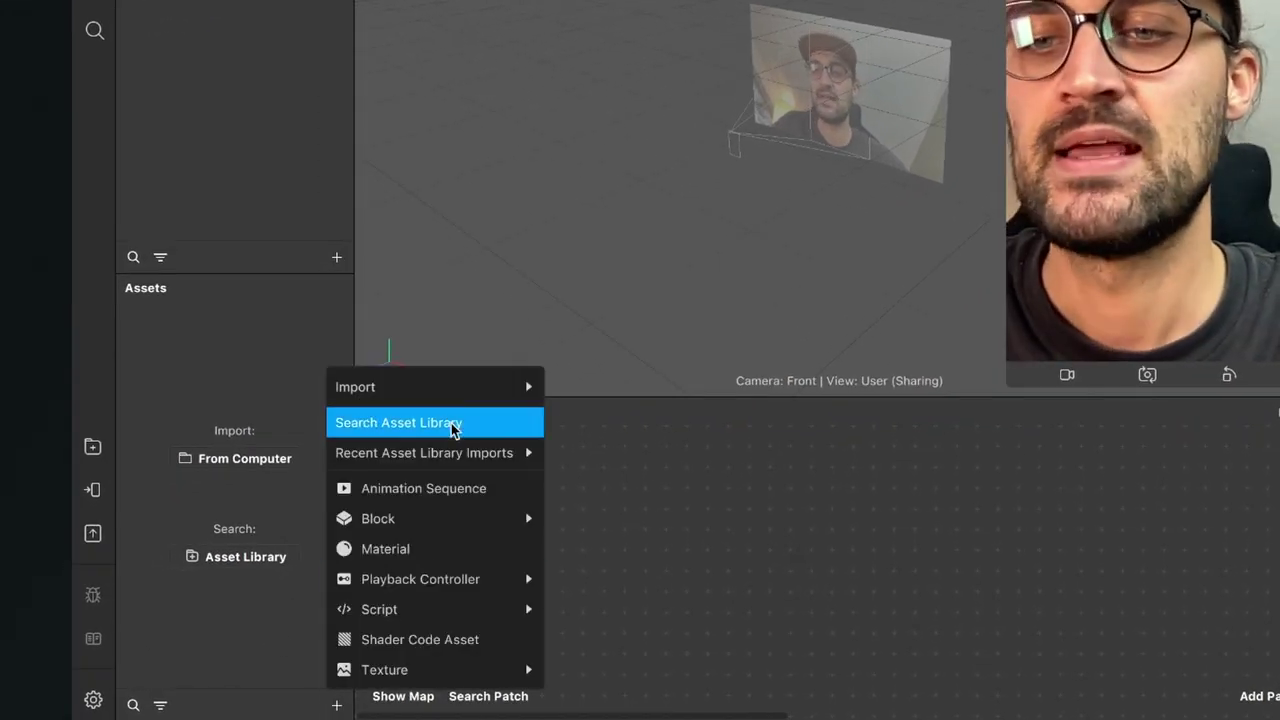
mouse_move(455, 402)
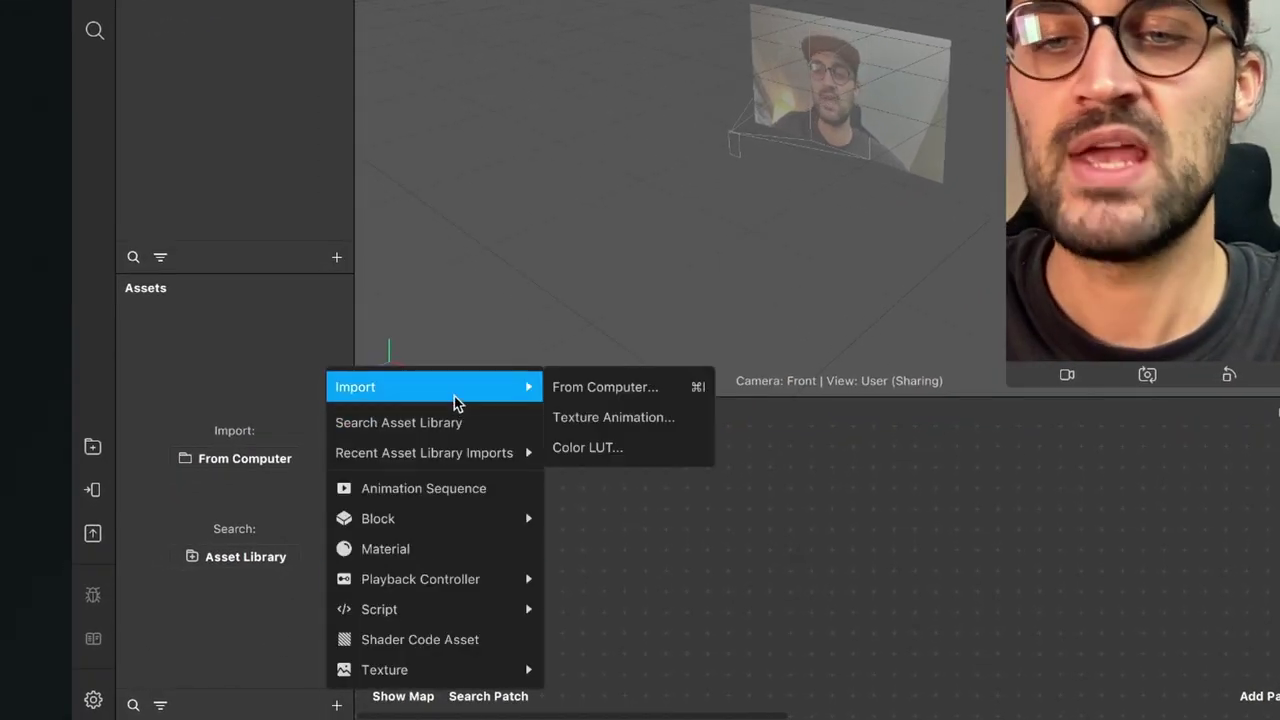
left_click(590, 387)
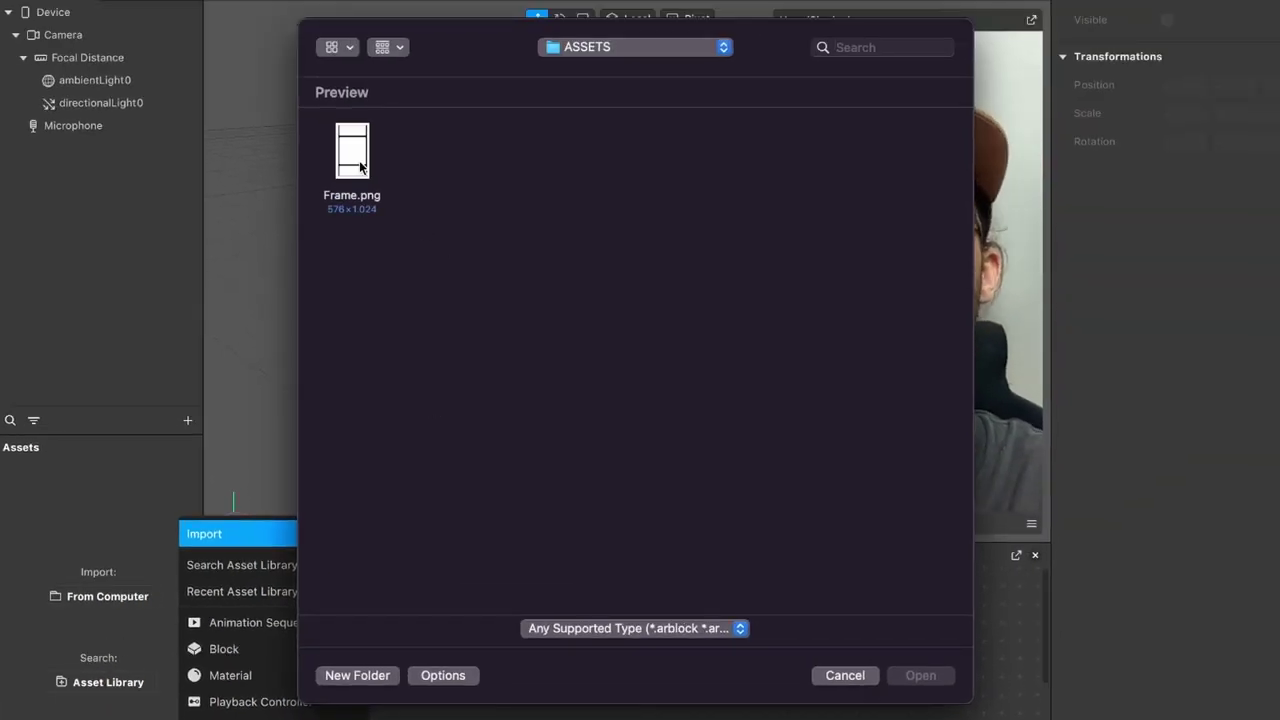
left_click(352, 152)
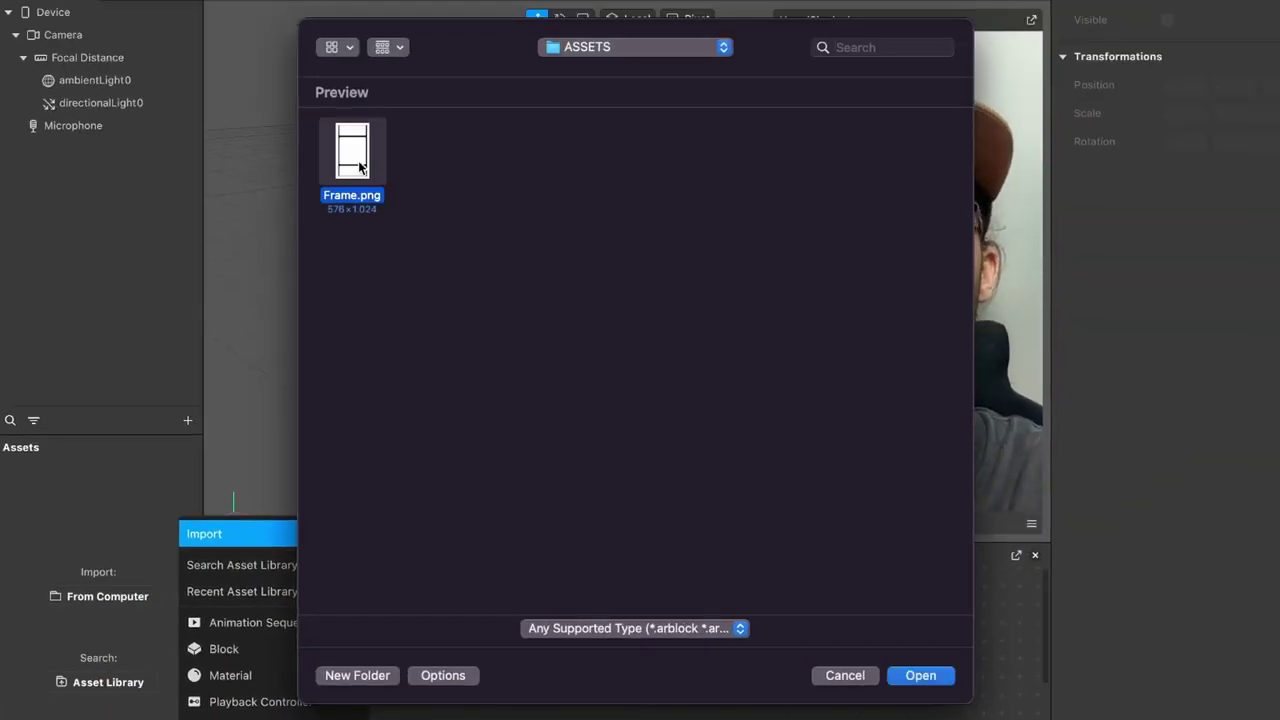
left_click(926, 676)
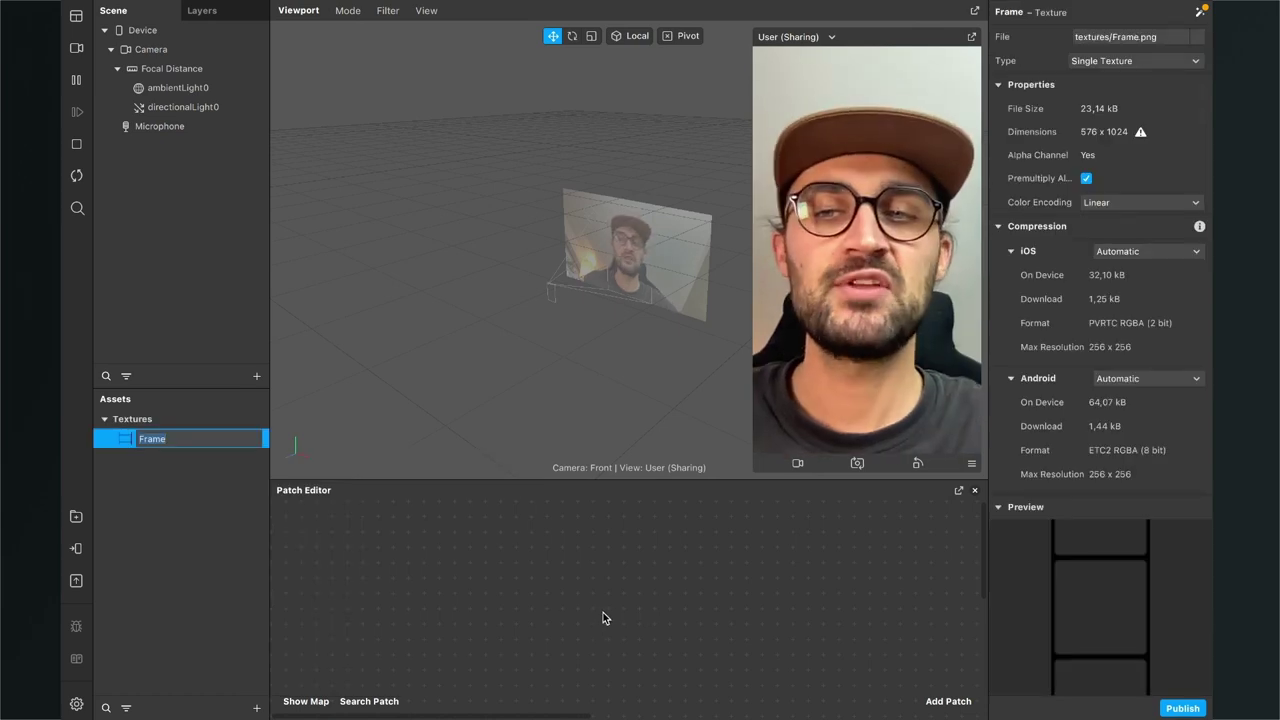
left_click(205, 520)
- Set the Frame texture's compression to None for iOS, Android and Older Android
left_click(162, 445)
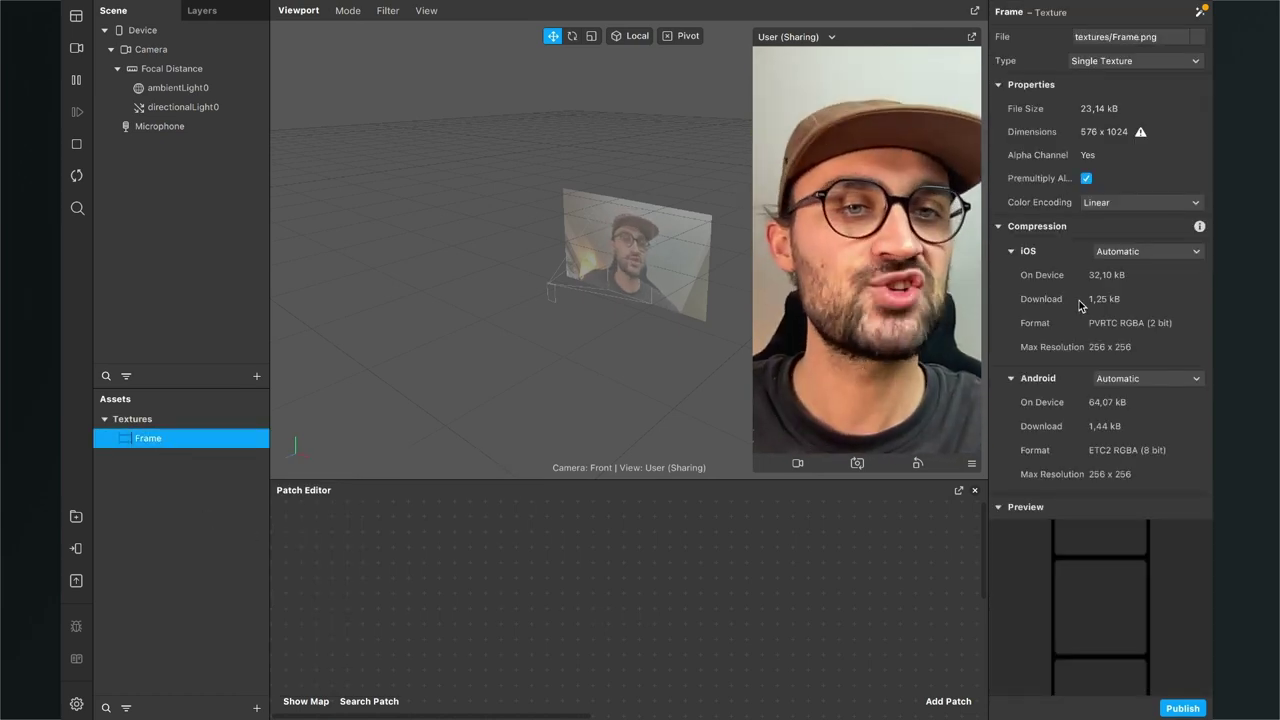
left_click(1135, 252)
left_click(1128, 290)
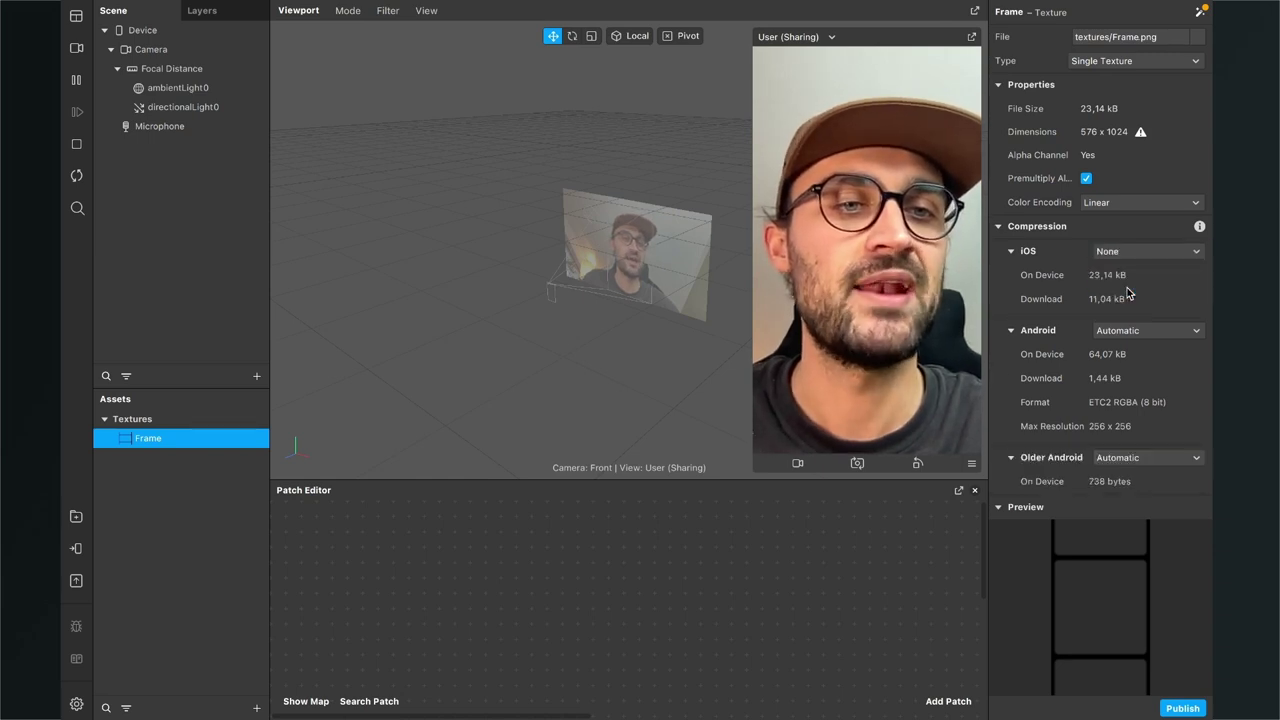
left_click(1122, 330)
left_click(1122, 368)
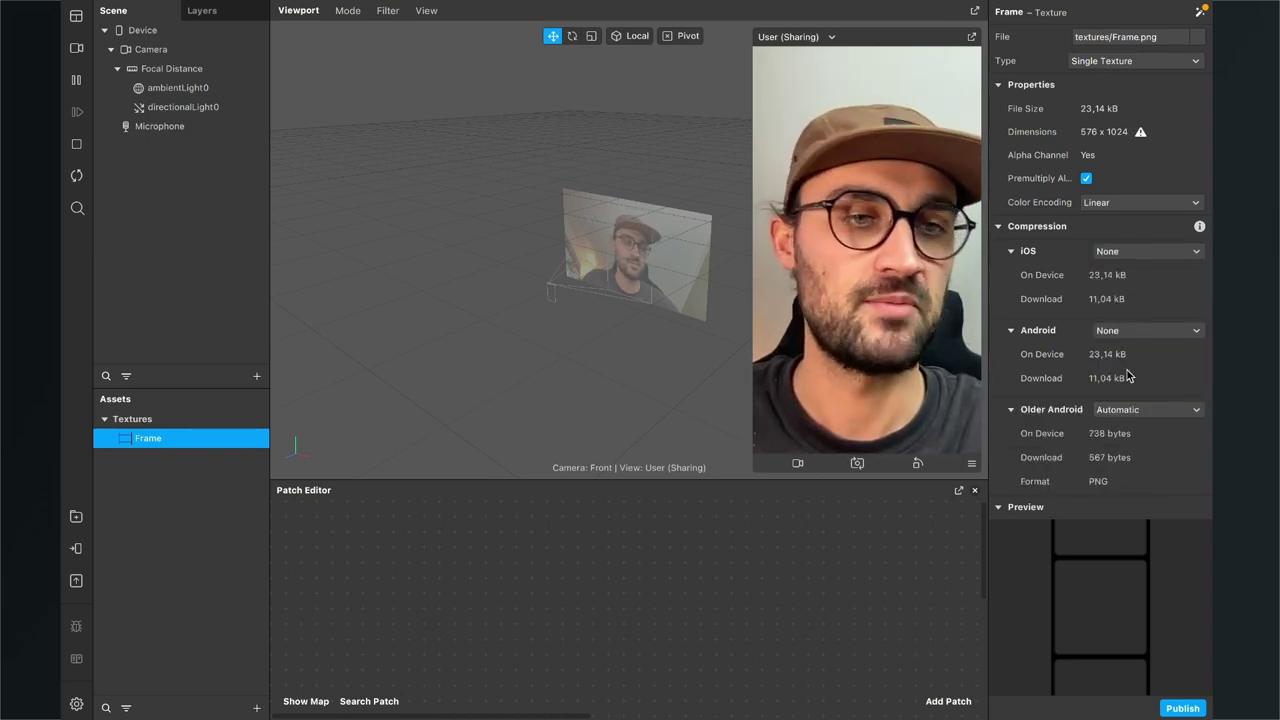
left_click(1133, 411)
left_click(1124, 444)
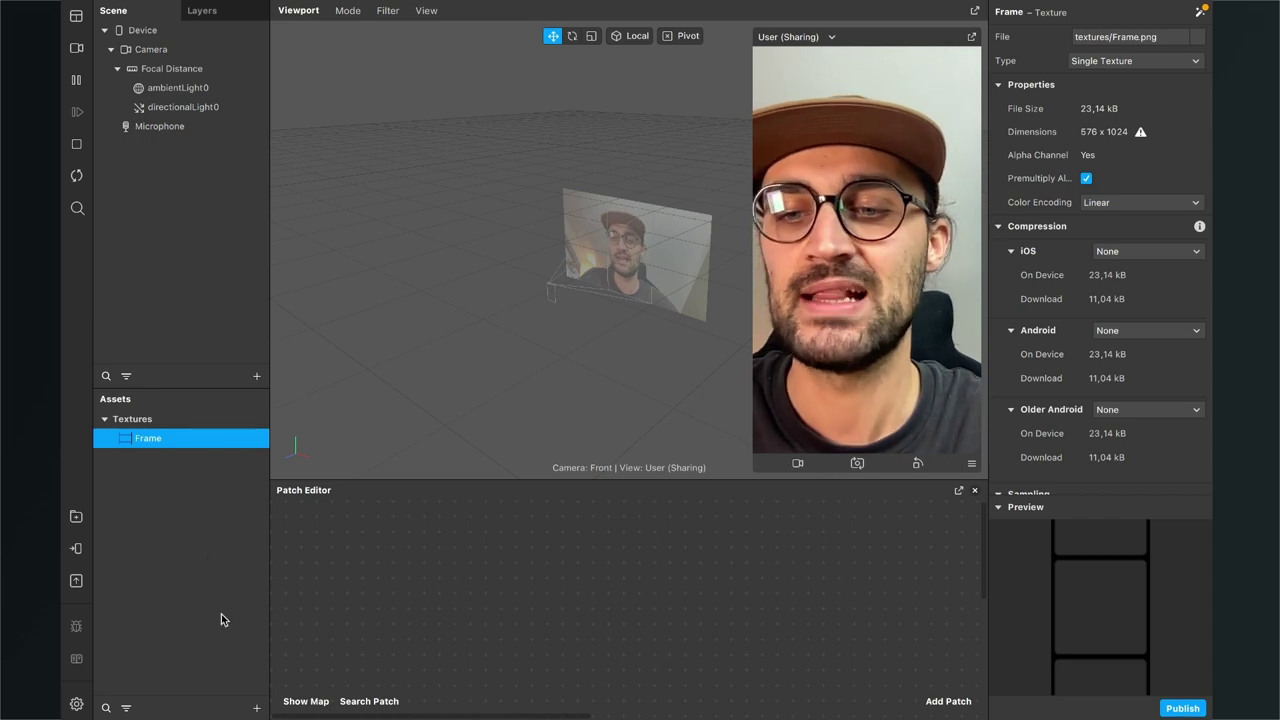
- Create a new material in the assets and rename it Frame
left_click(257, 707)
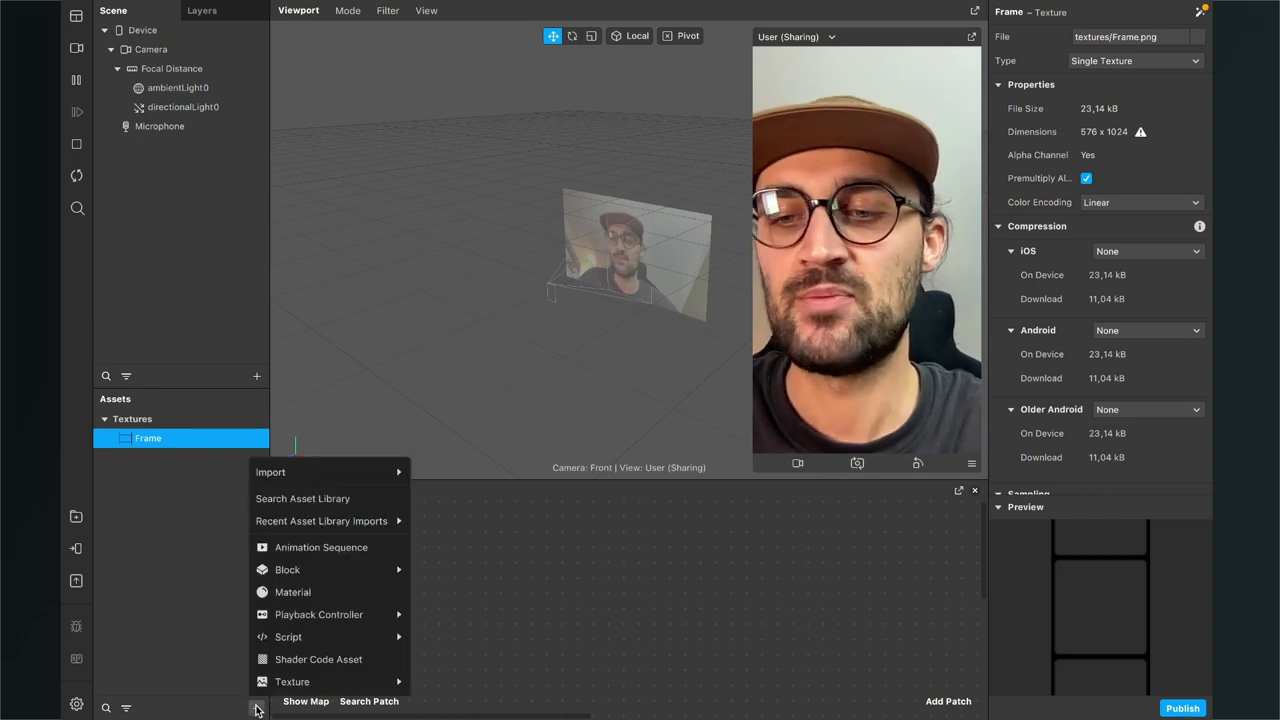
left_click(308, 592)
left_click(201, 519)
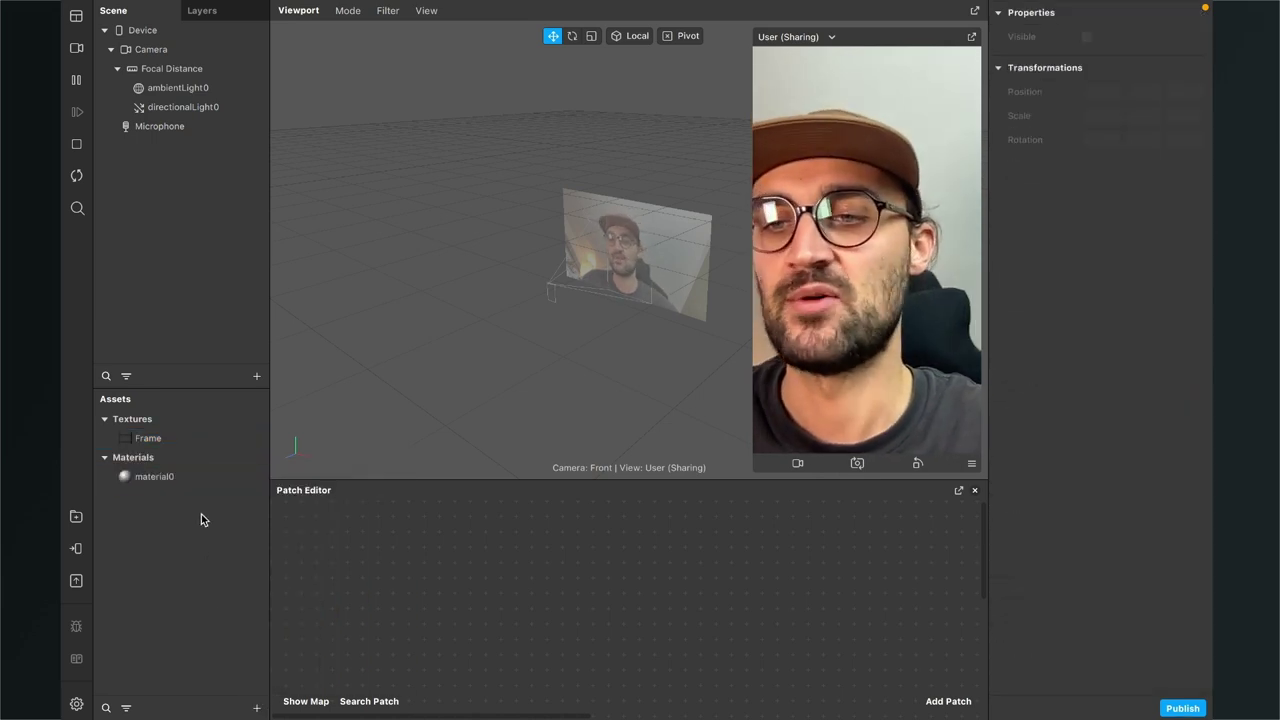
left_click(181, 480)
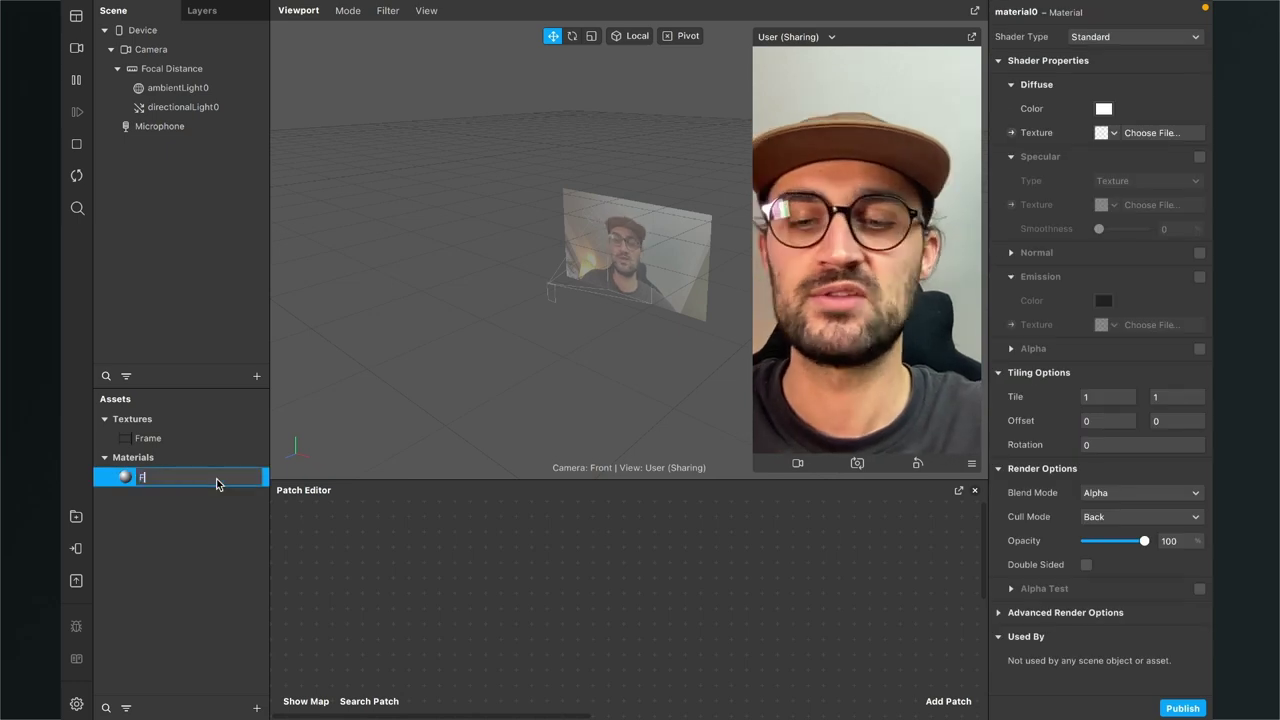
type("Frame")
key("Return")
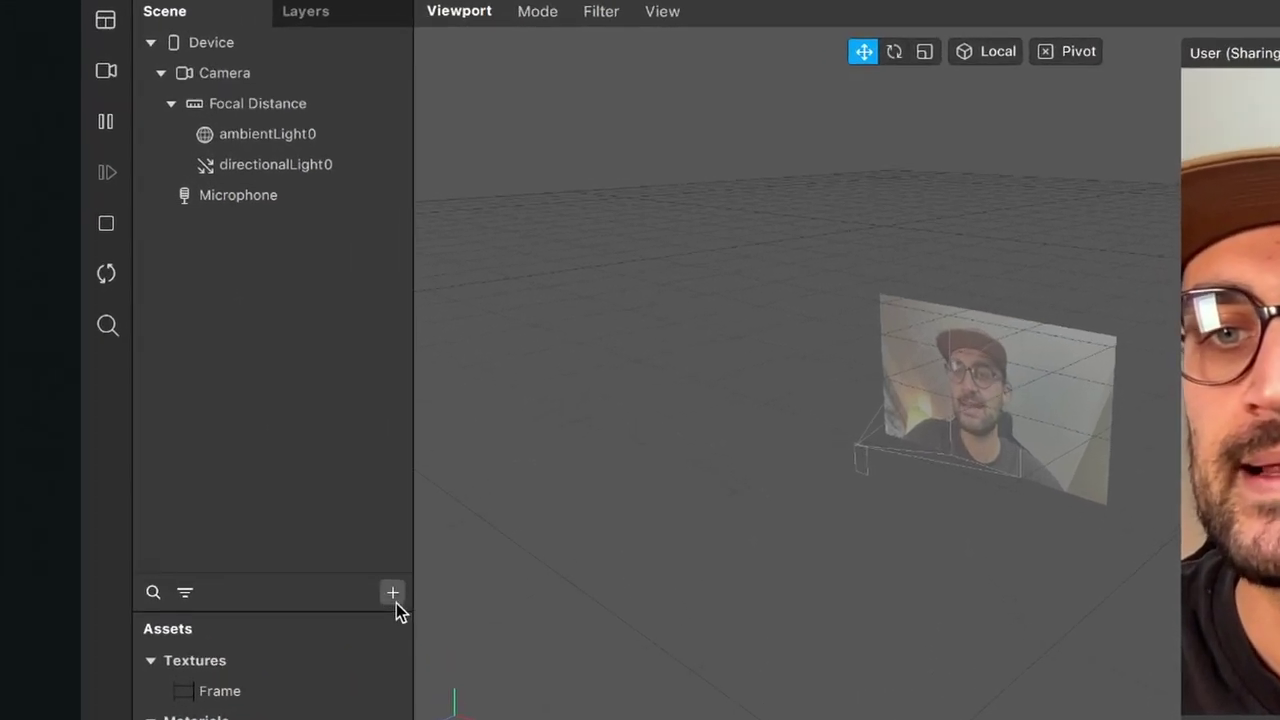
- Insert a rectangle object into the scene
left_click(256, 375)
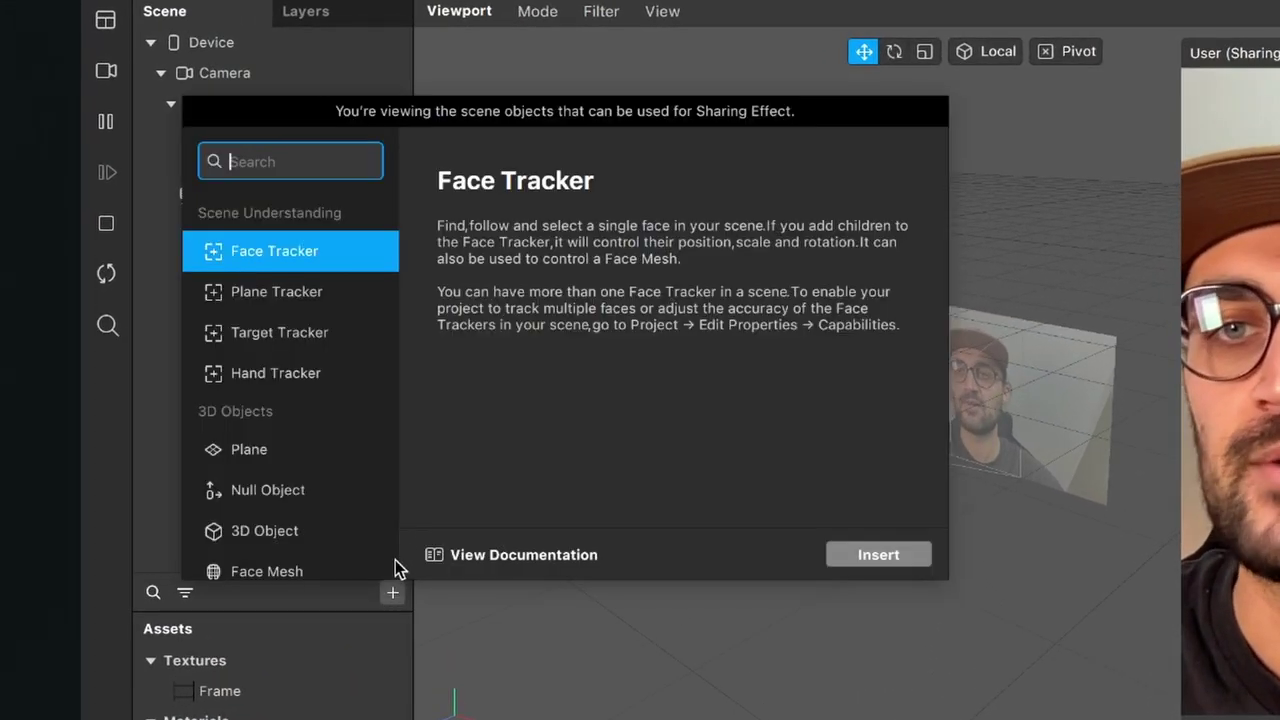
type("re")
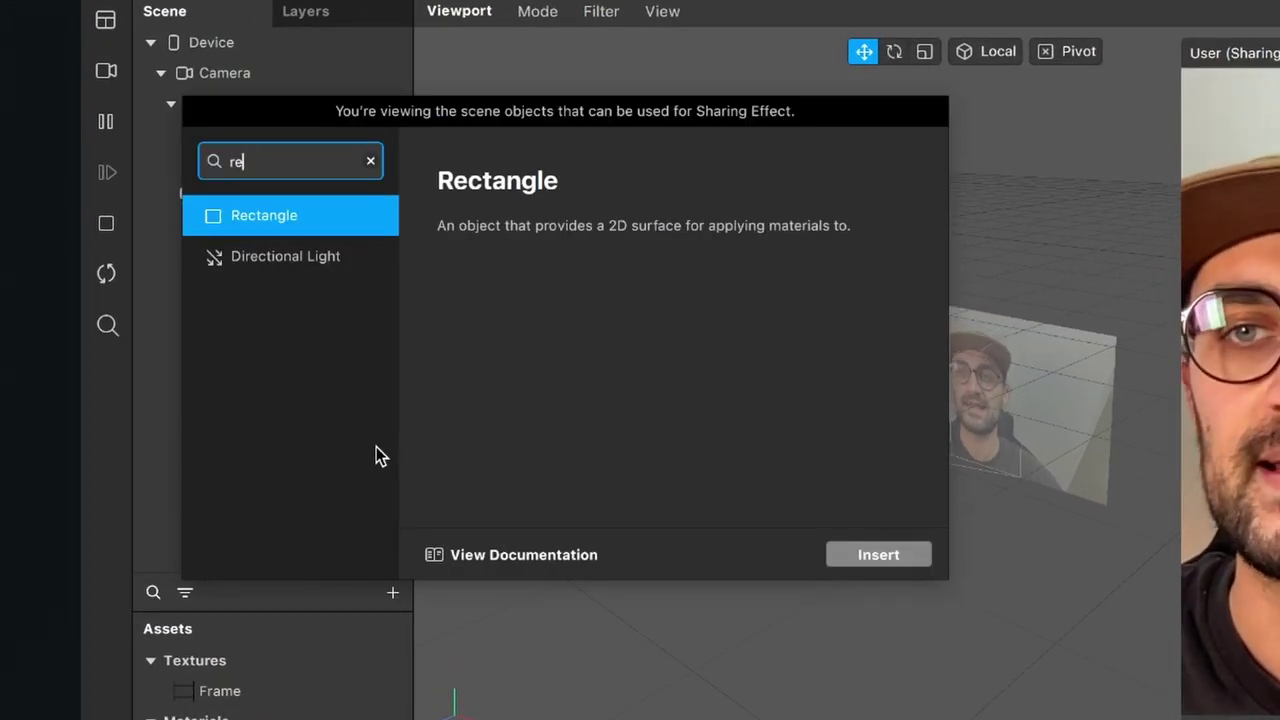
key("Return")
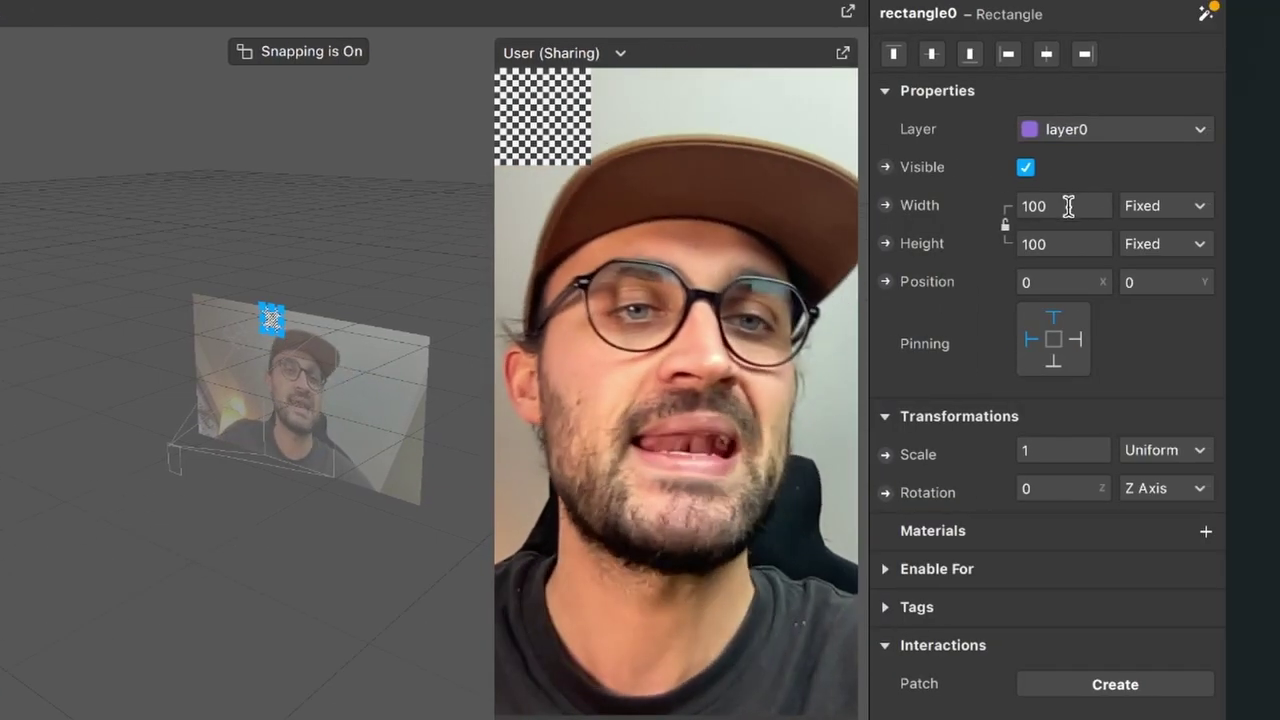
- Make the rectangle fill the full width and height and assign the Frame material to it
left_click(1068, 206)
left_click(1048, 244)
left_click(1048, 244)
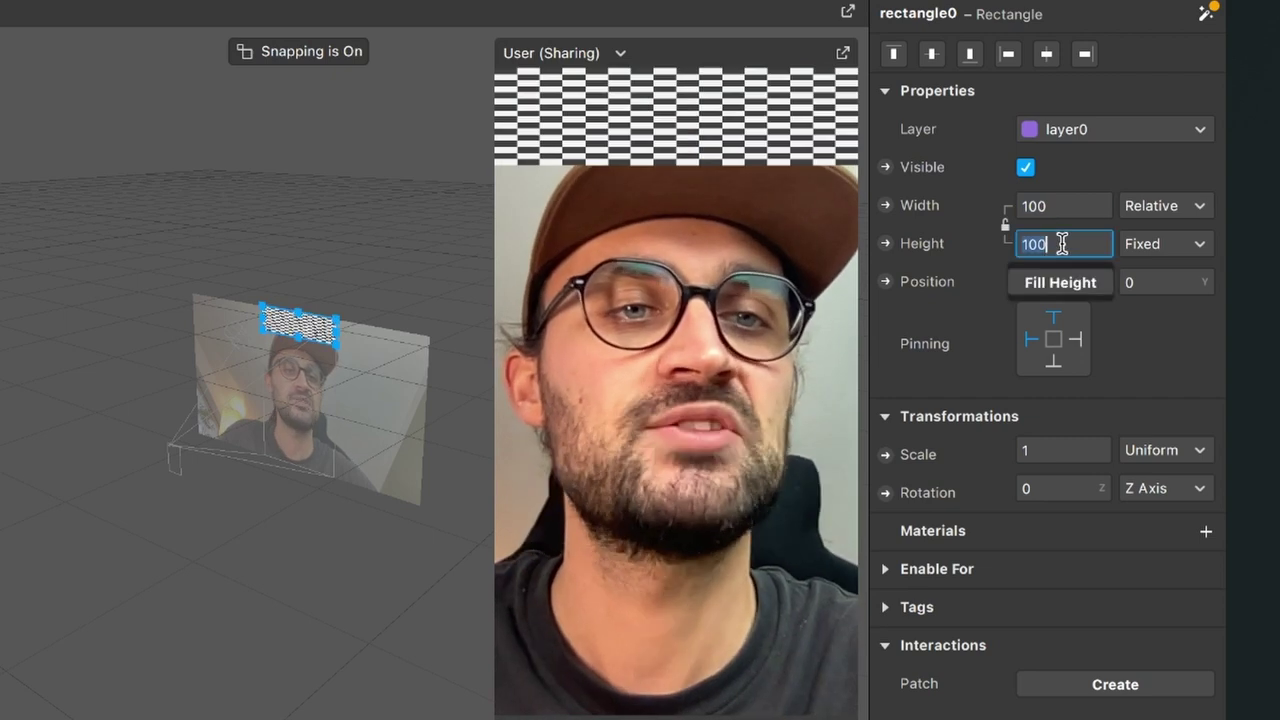
left_click(1063, 282)
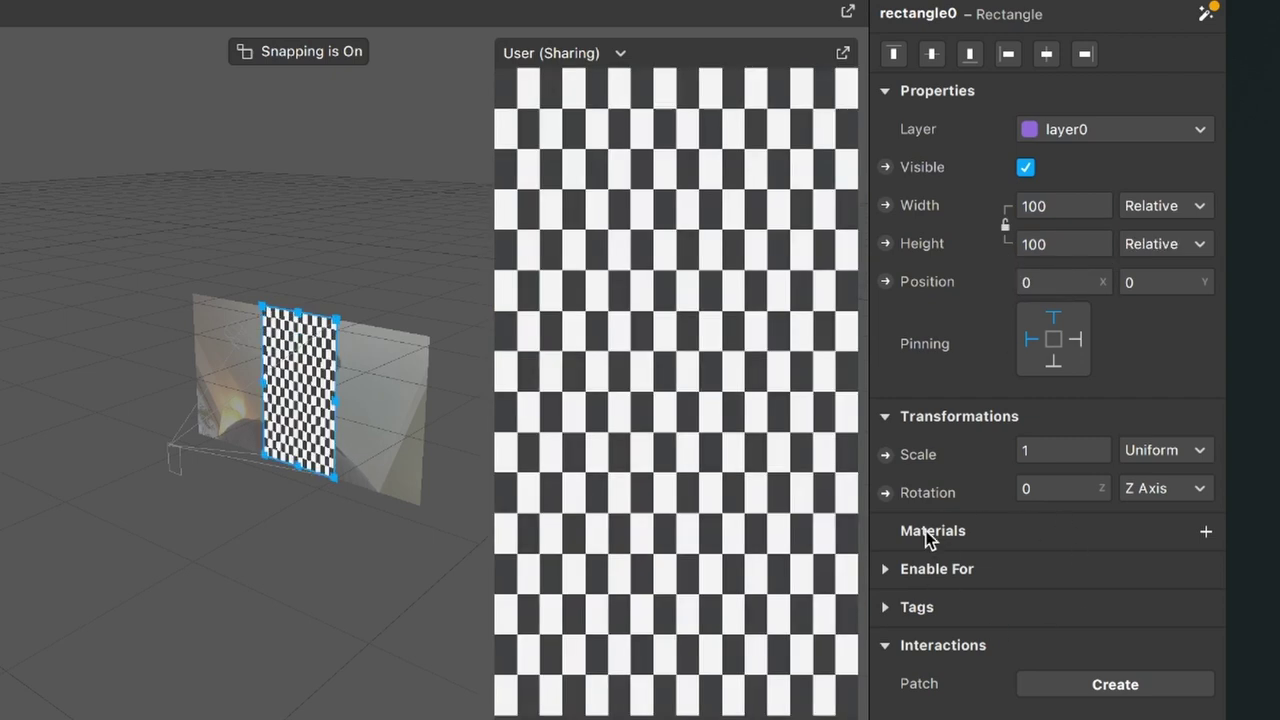
left_click(1204, 533)
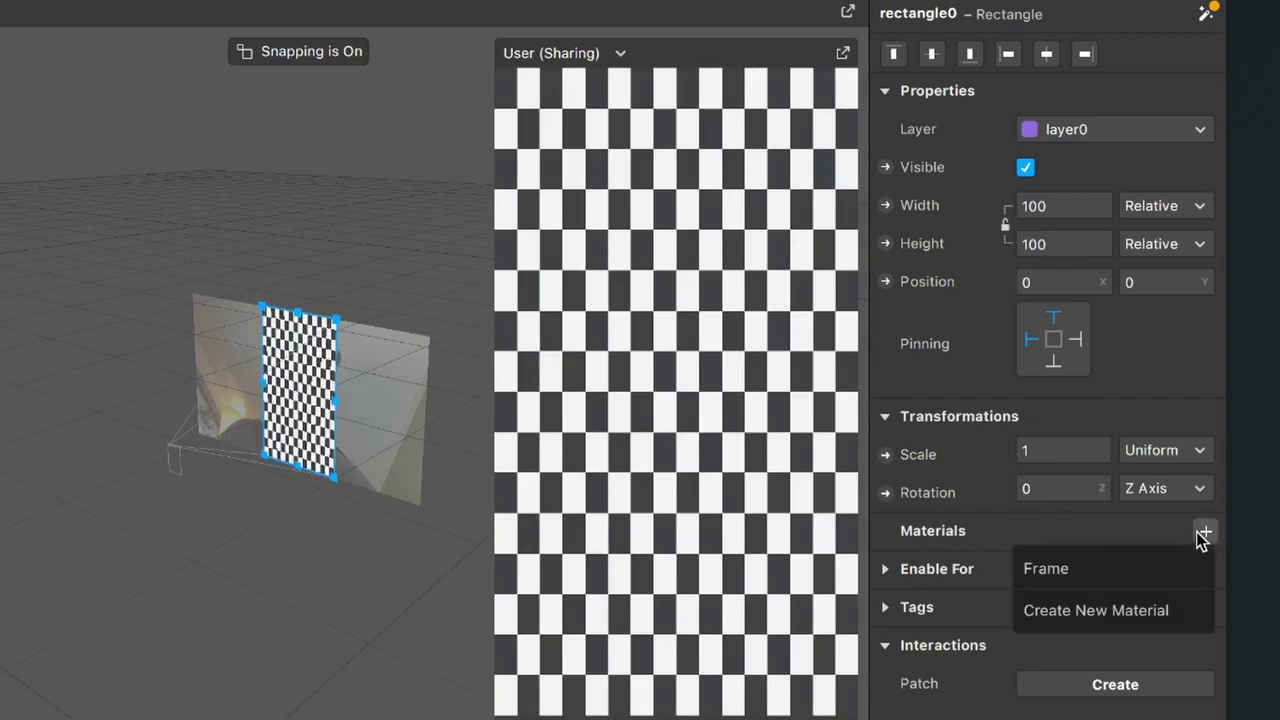
left_click(1118, 565)
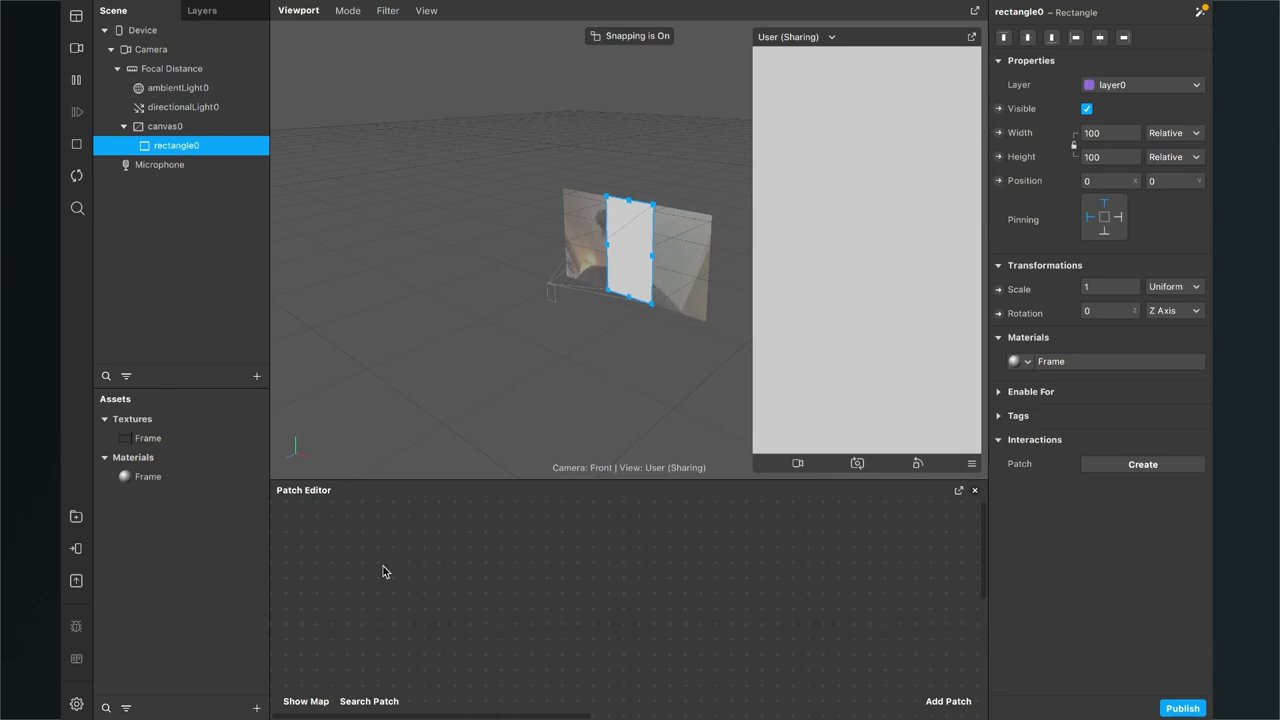
- Set the Frame material's shader type to Flat and its diffuse texture to the Frame texture
left_click(148, 477)
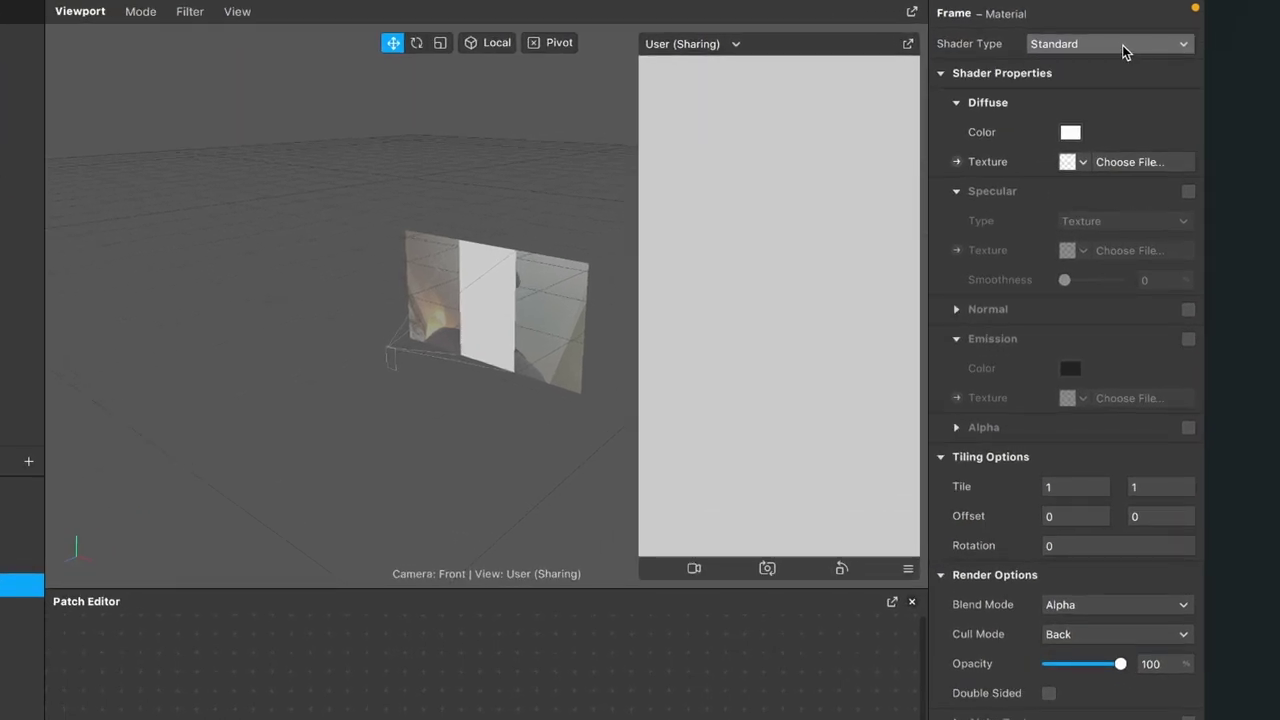
left_click(1124, 52)
left_click(1118, 49)
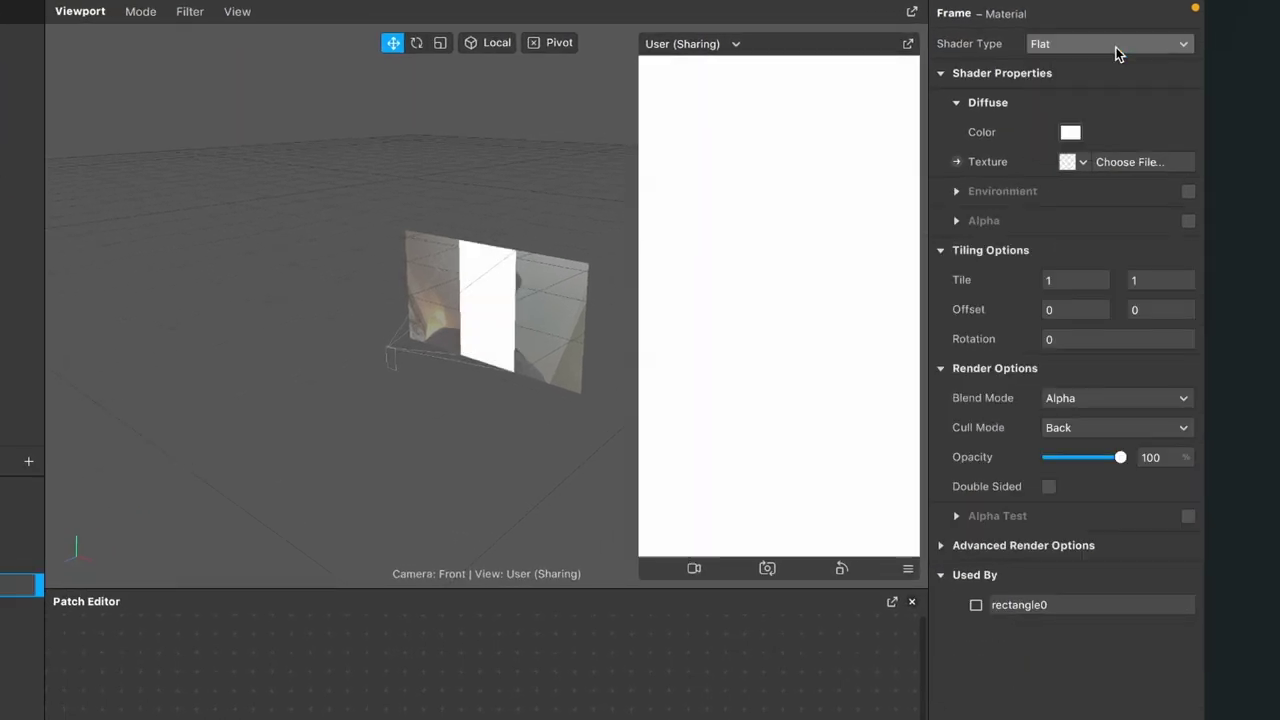
left_click(1080, 164)
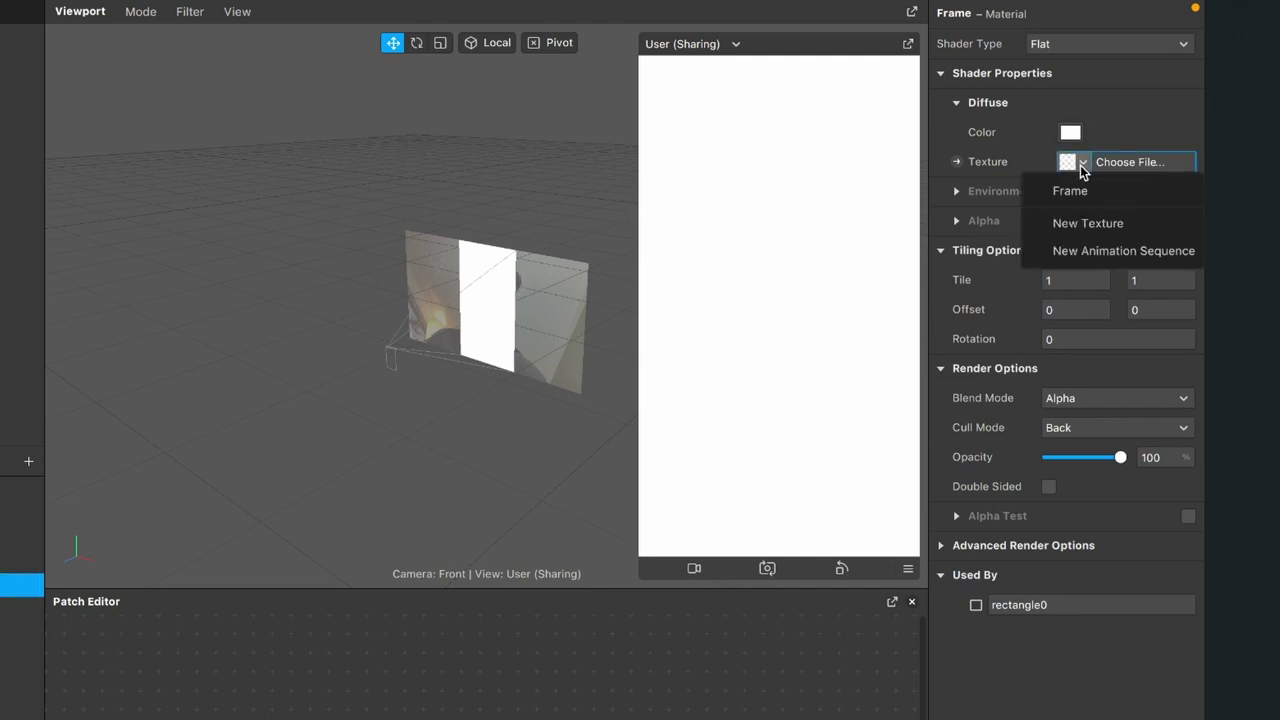
left_click(1078, 185)
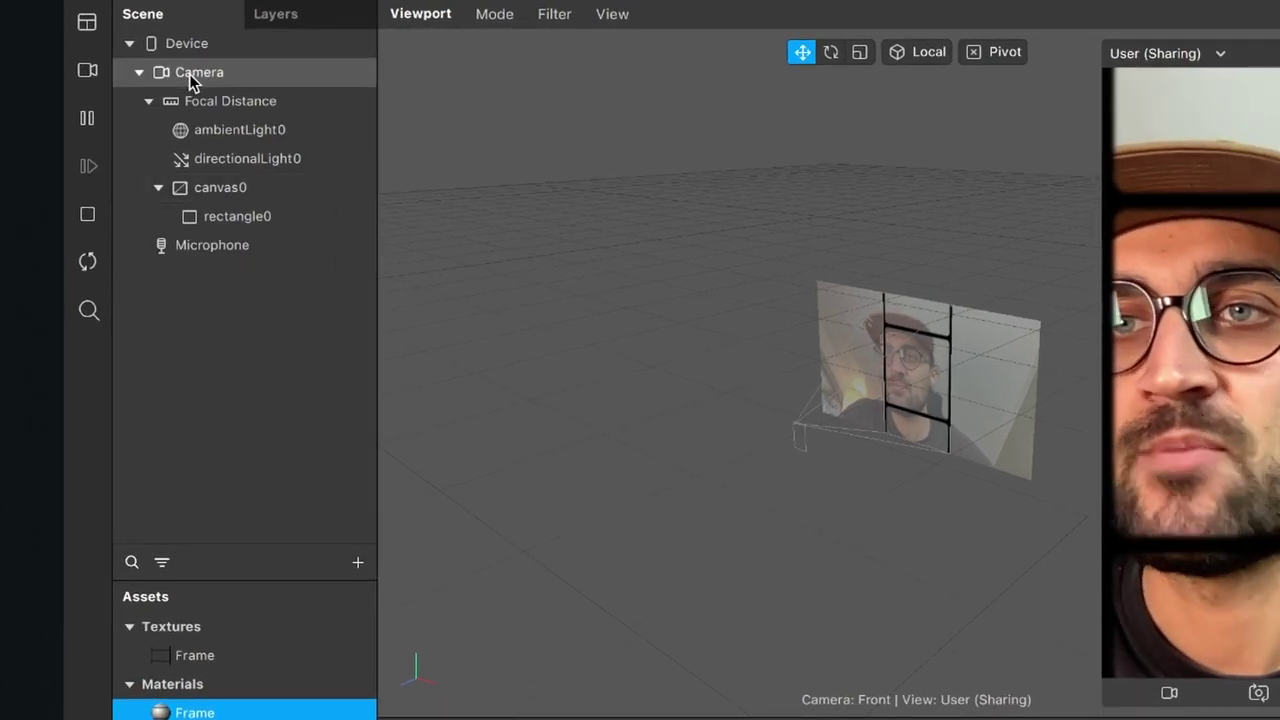
- Extract the Camera object's feed as a texture and check it among the assets
left_click(176, 65)
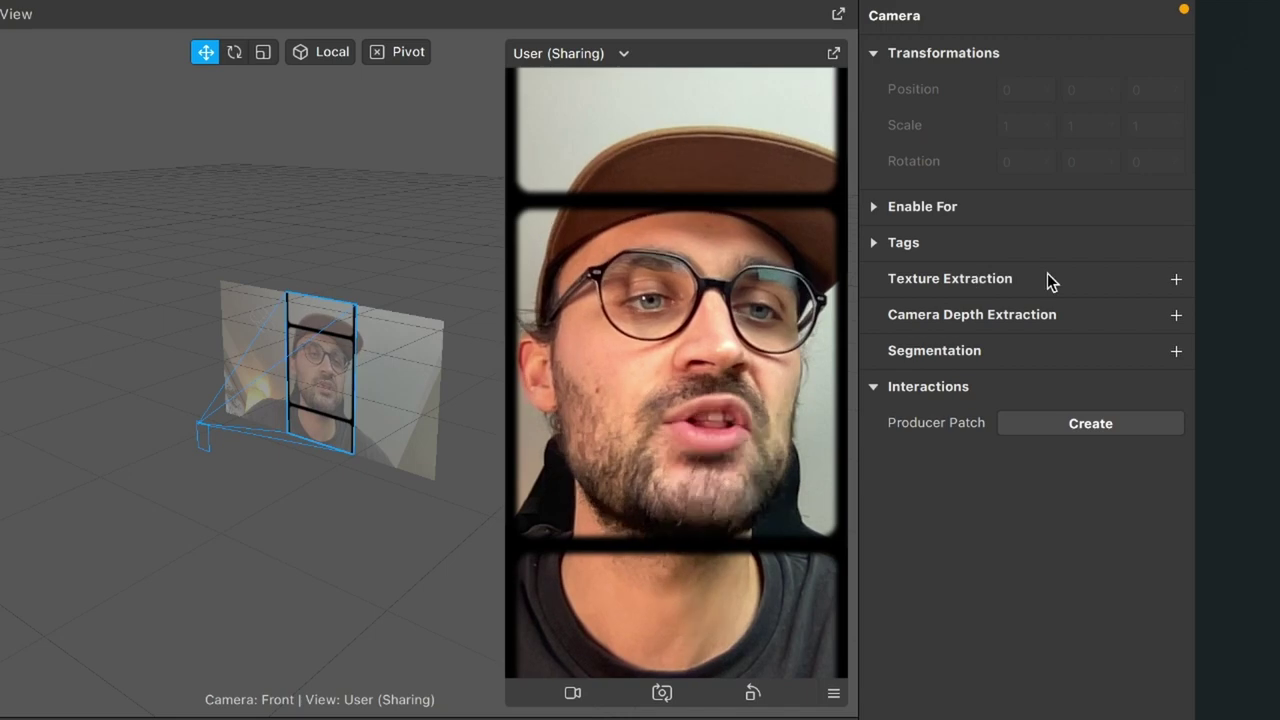
left_click(1173, 279)
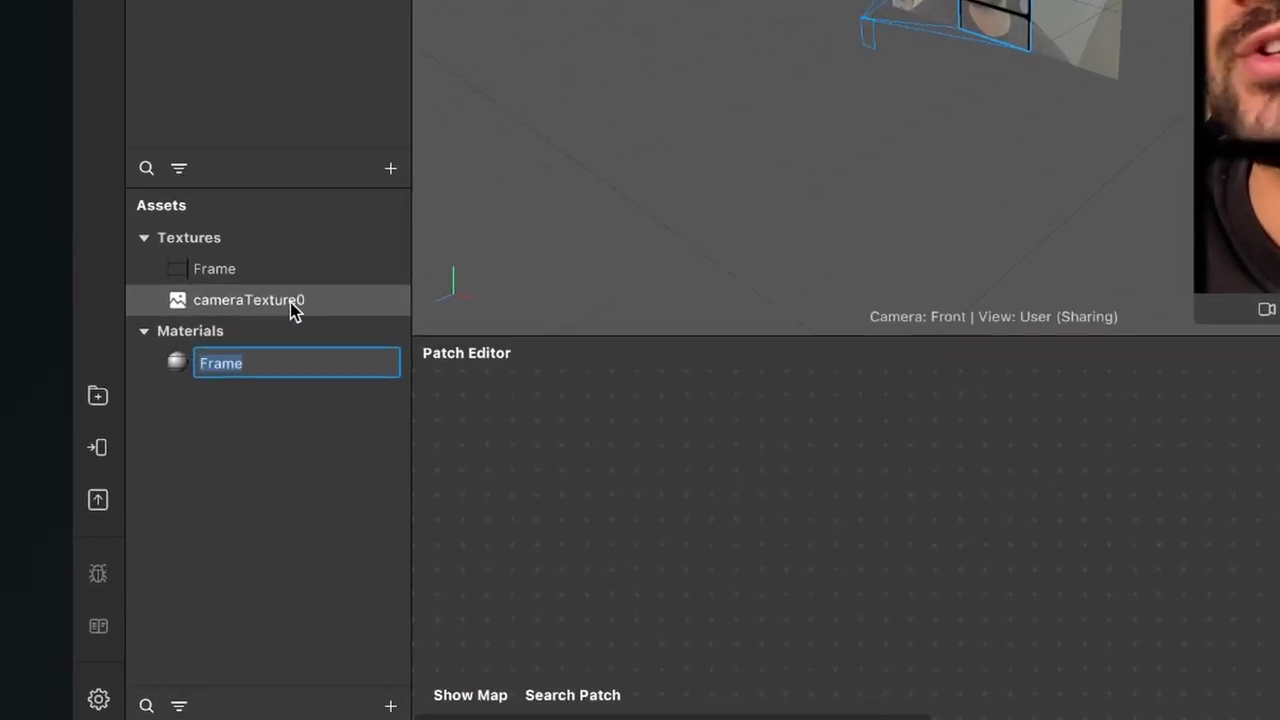
left_click(295, 305)
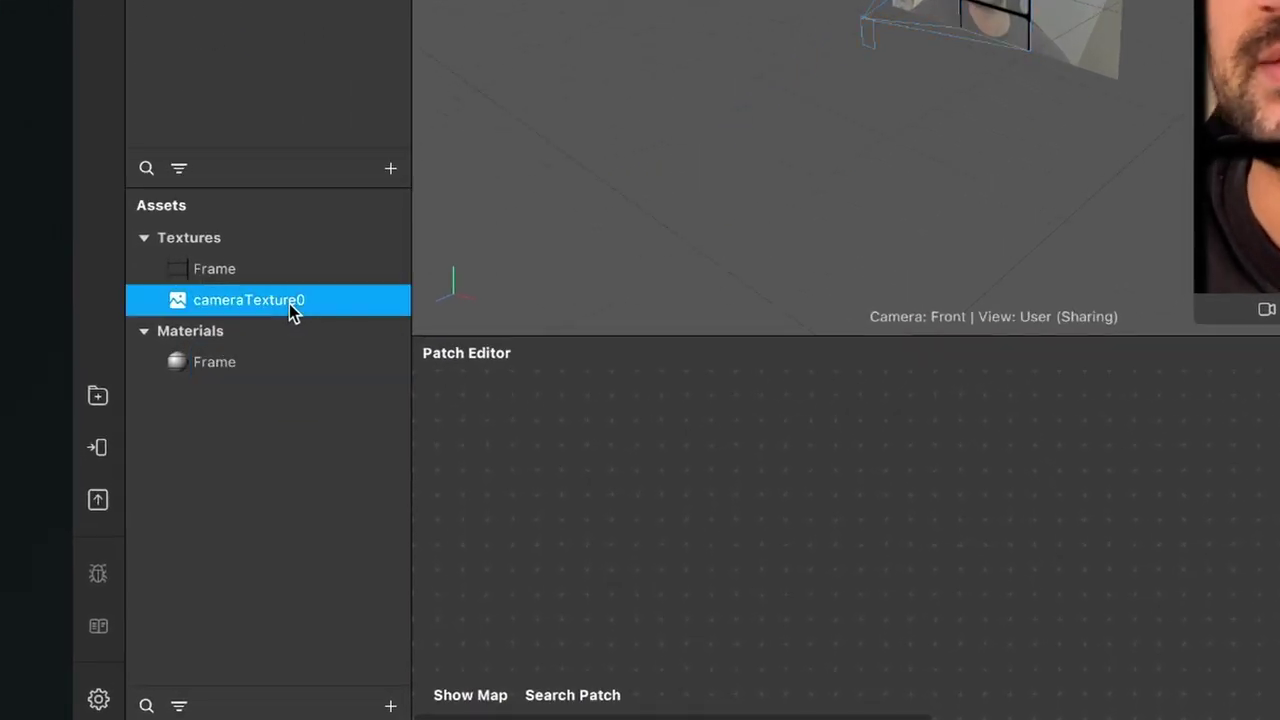
left_click(302, 477)
- Create another new material in the assets and name it Camera
left_click(390, 705)
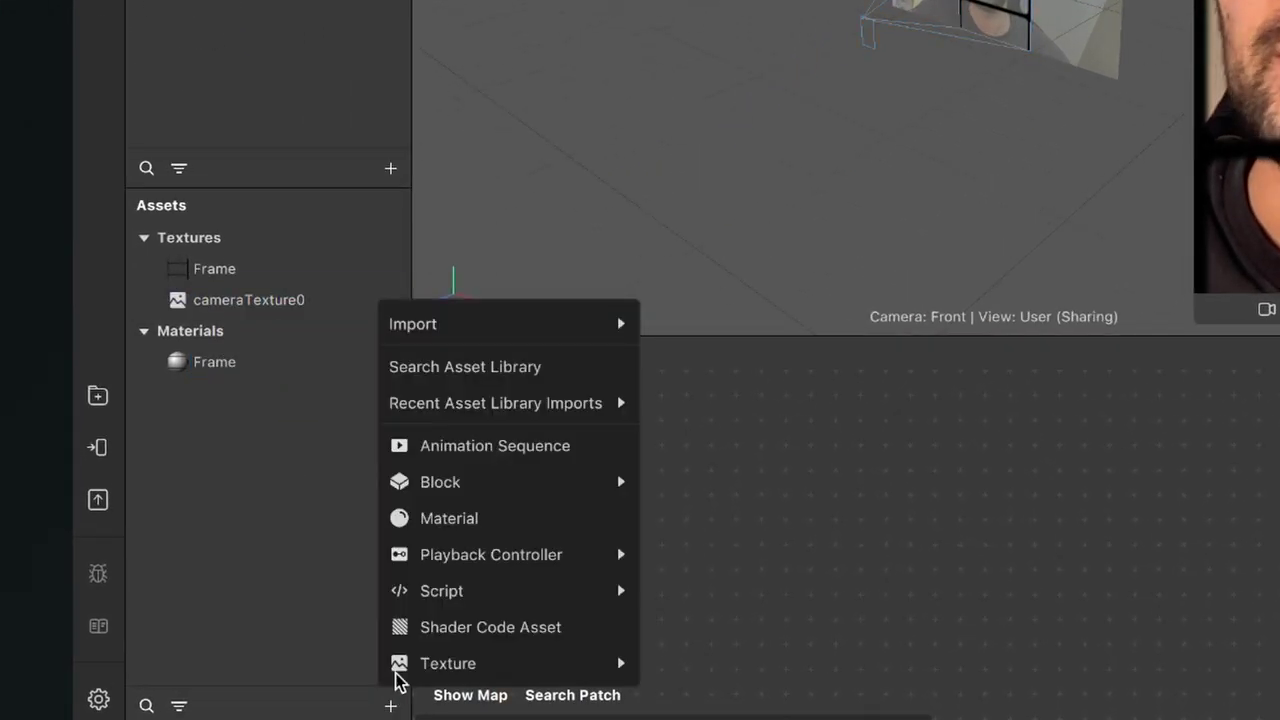
left_click(463, 518)
type("Camer")
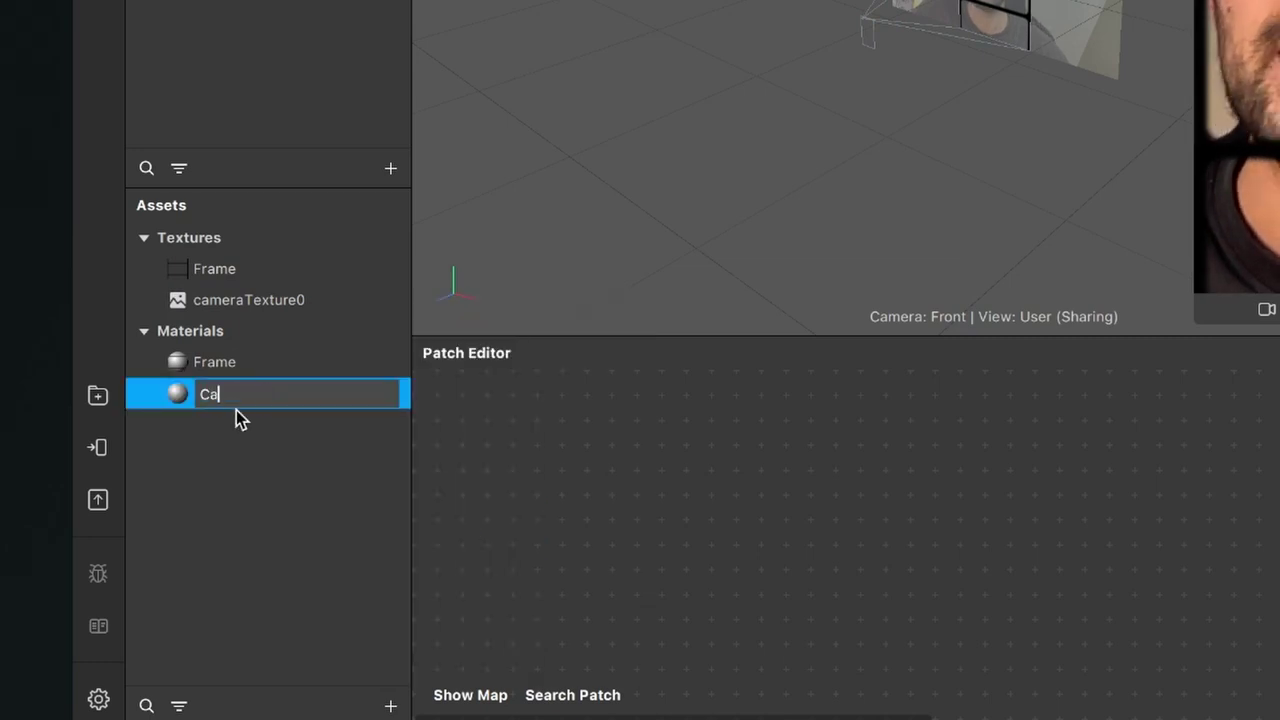
type("a")
key("Return")
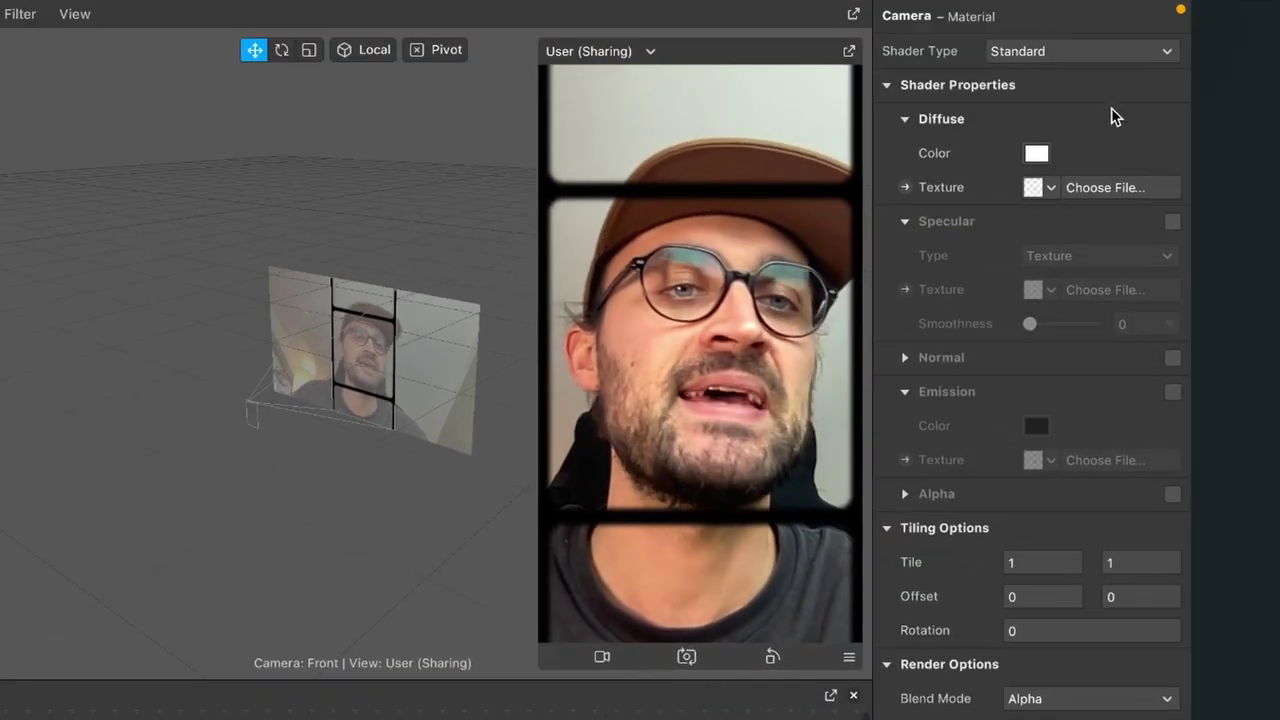
- Set the Camera material's shader type to Flat and its diffuse texture to cameraTexture0
left_click(1092, 52)
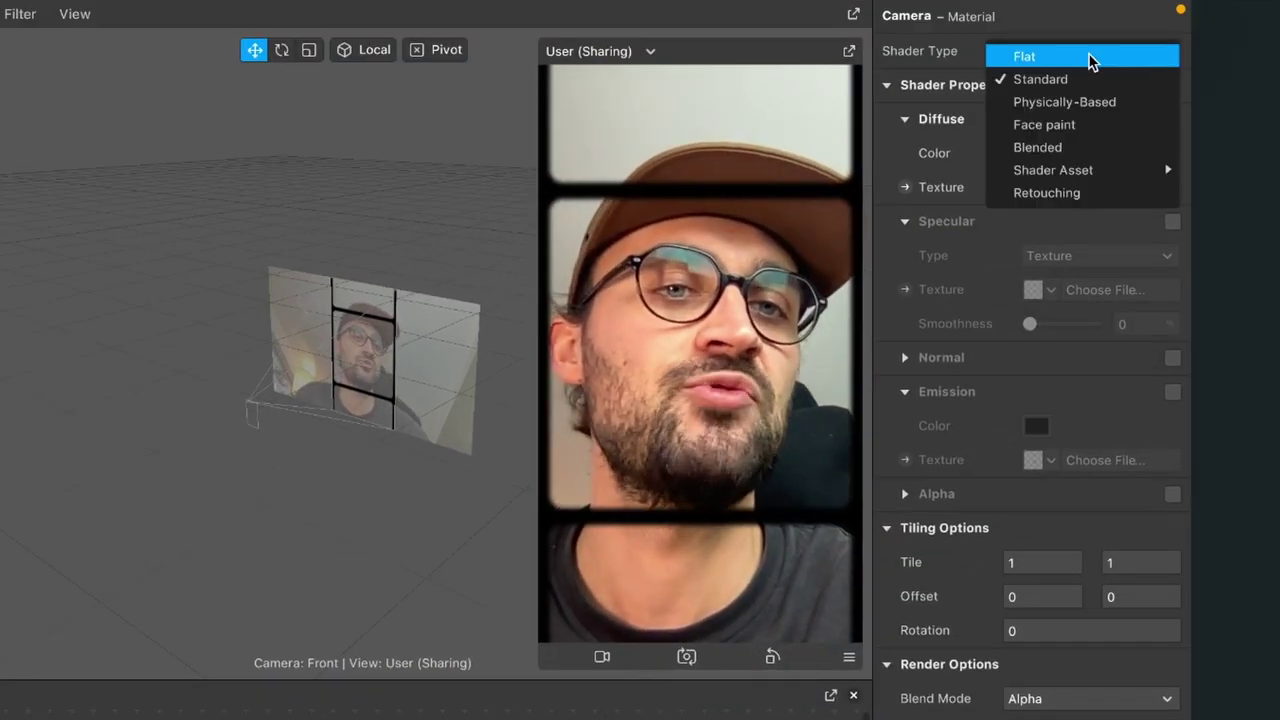
left_click(1092, 54)
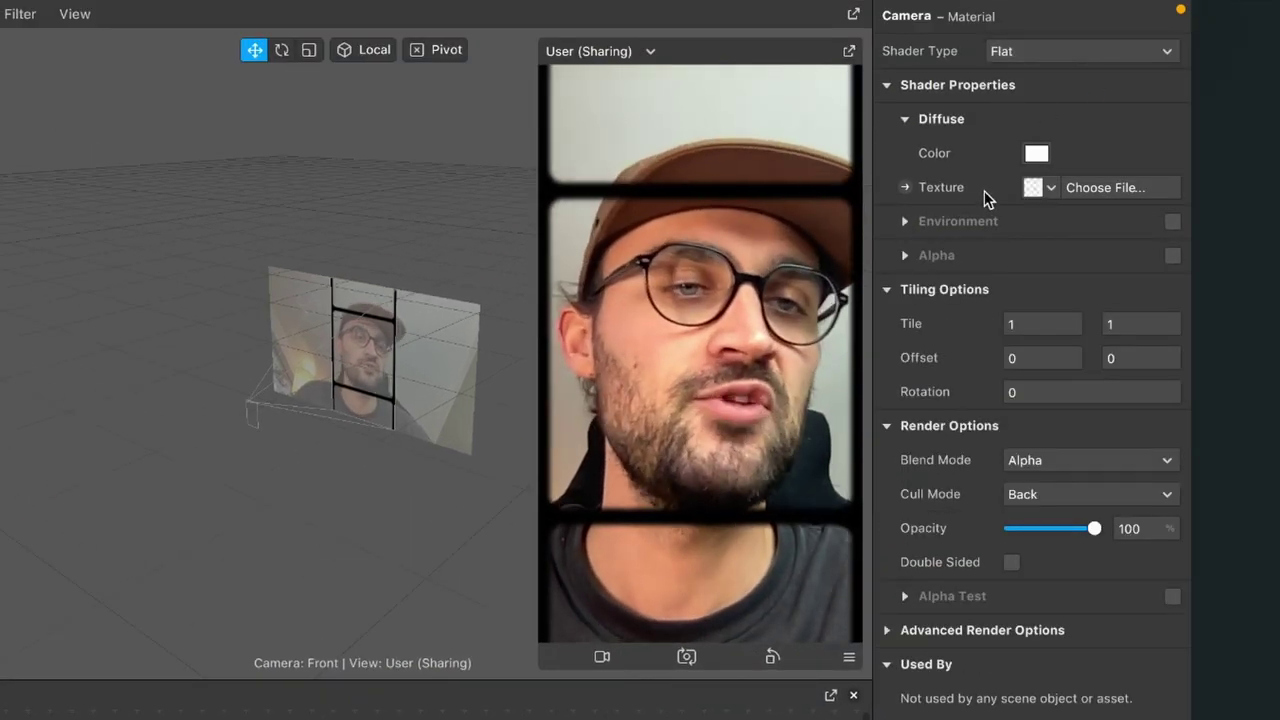
left_click(1045, 189)
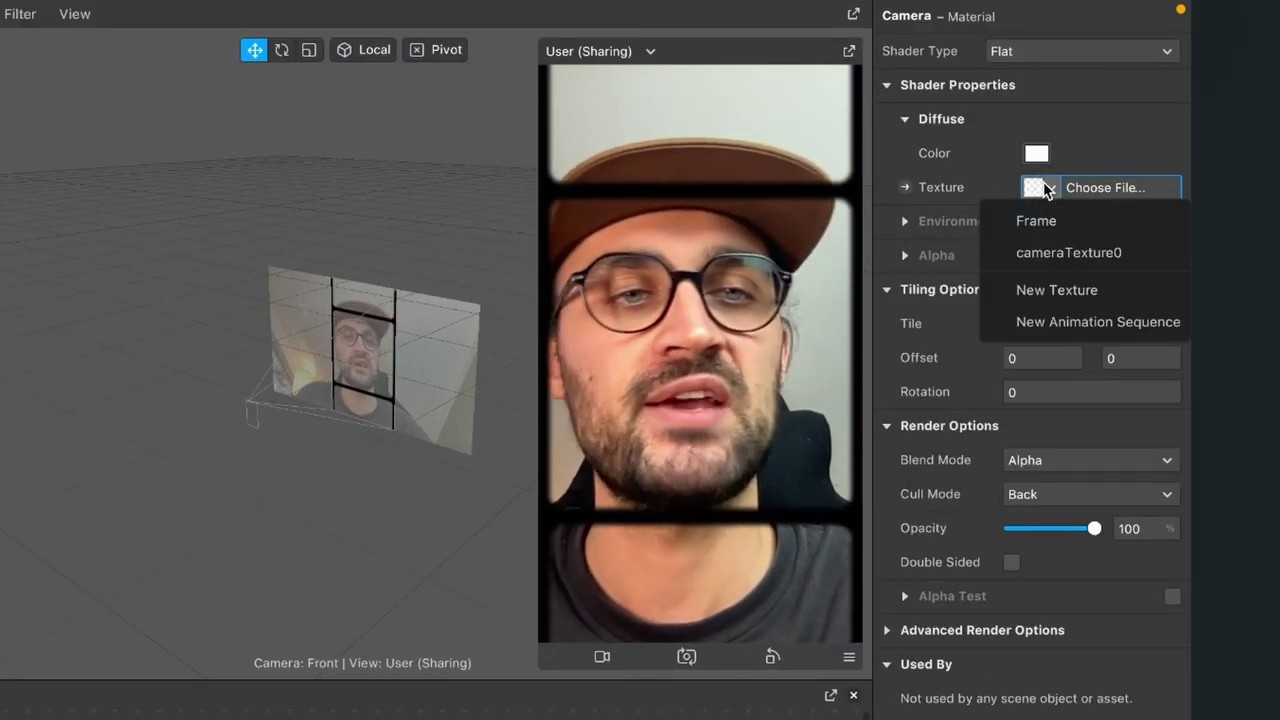
left_click(1050, 252)
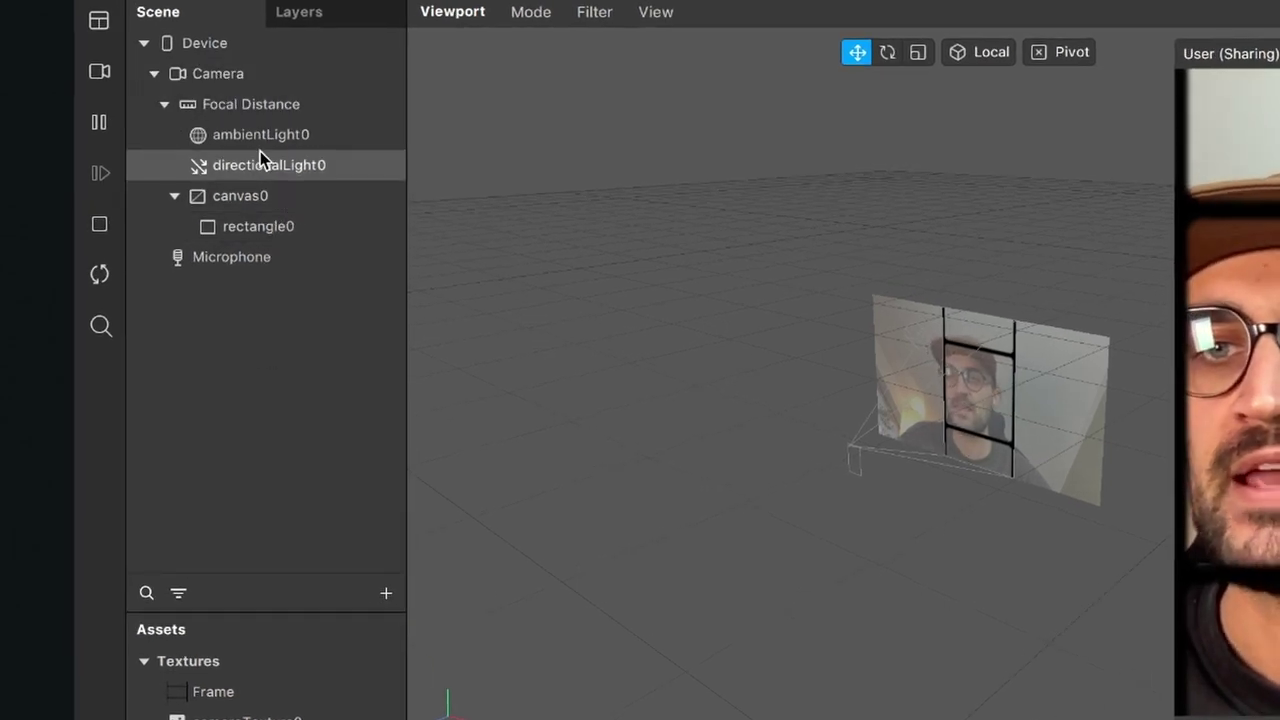
- Rename the canvas's existing rectangle as Frame and add a second rectangle to the scene
double_click(256, 228)
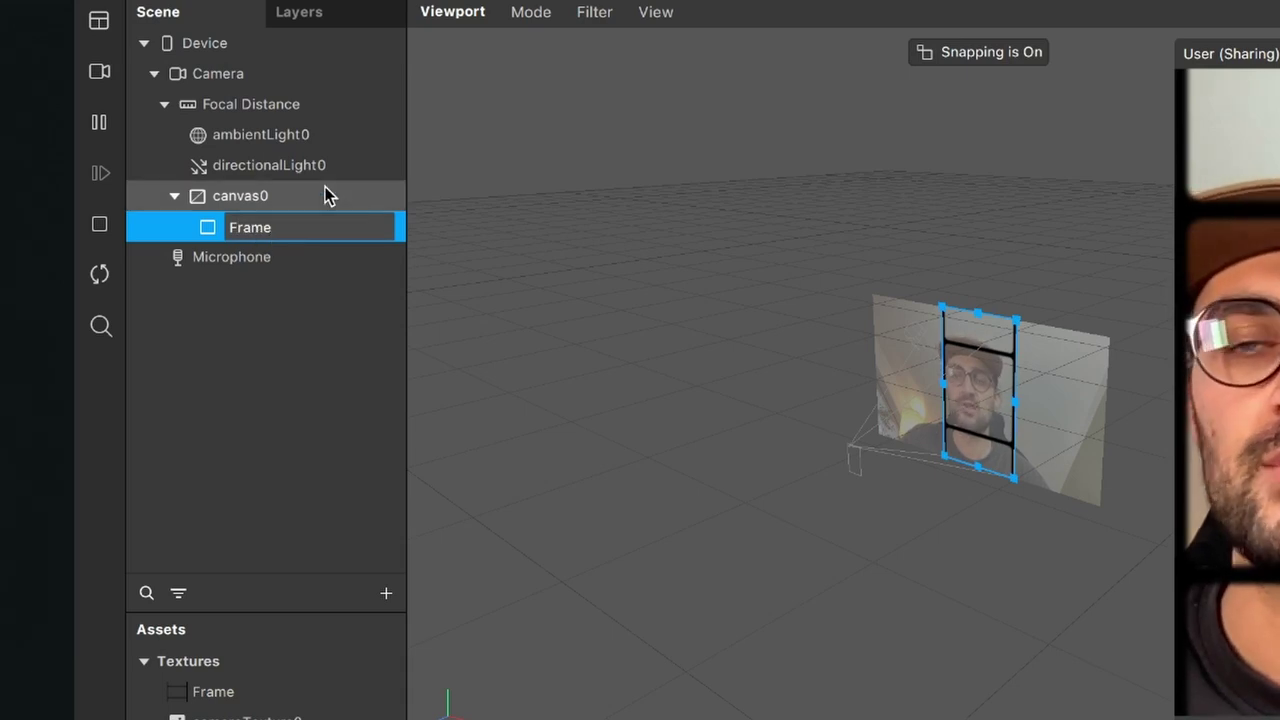
left_click(370, 357)
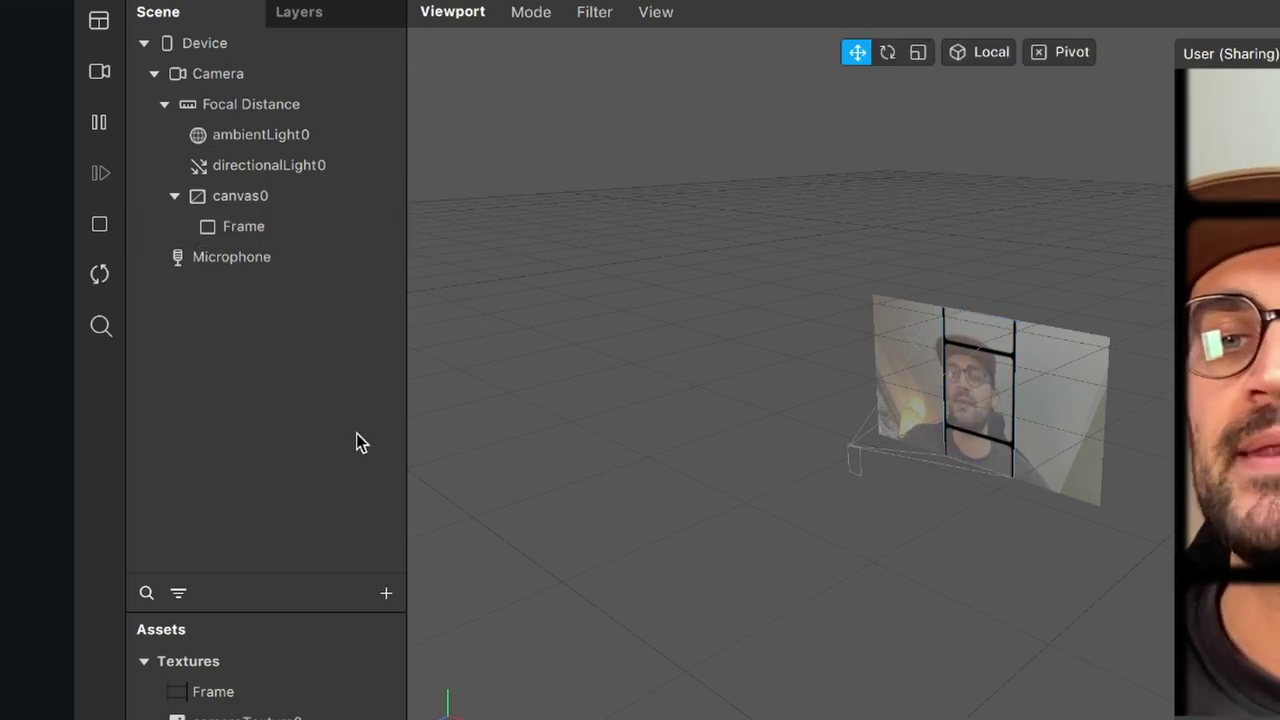
left_click(385, 592)
type("rec")
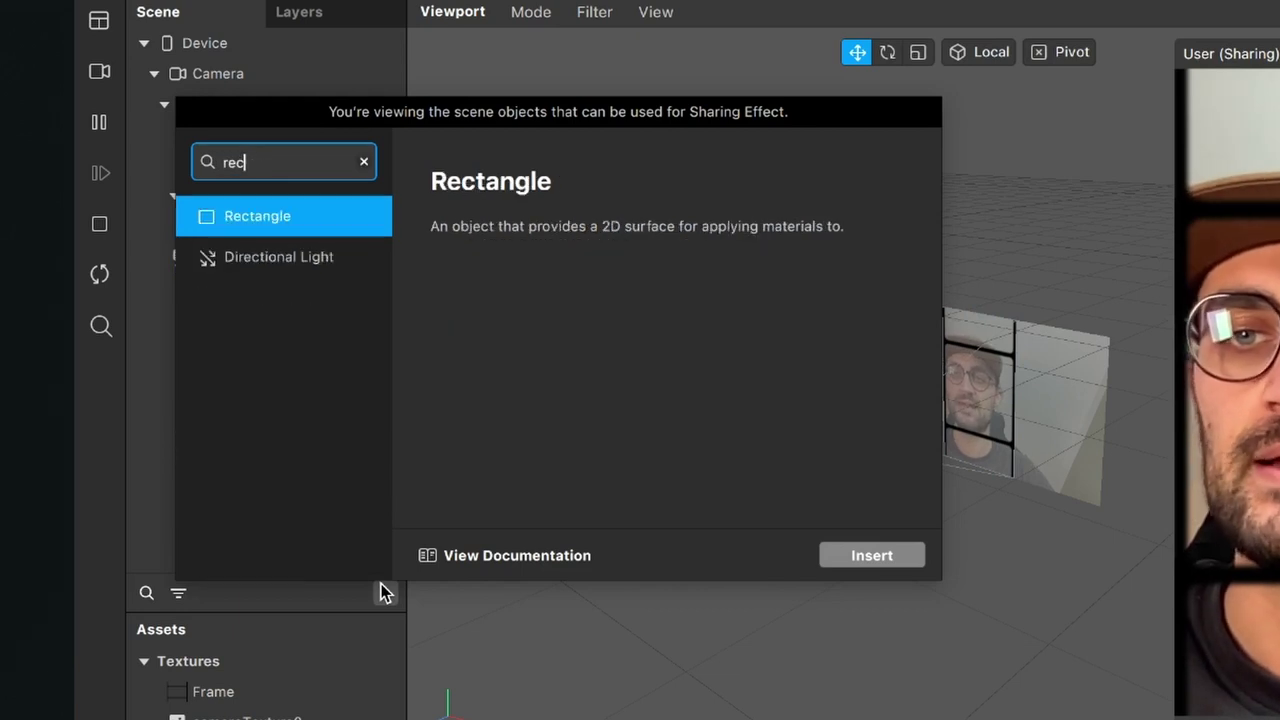
key("Return")
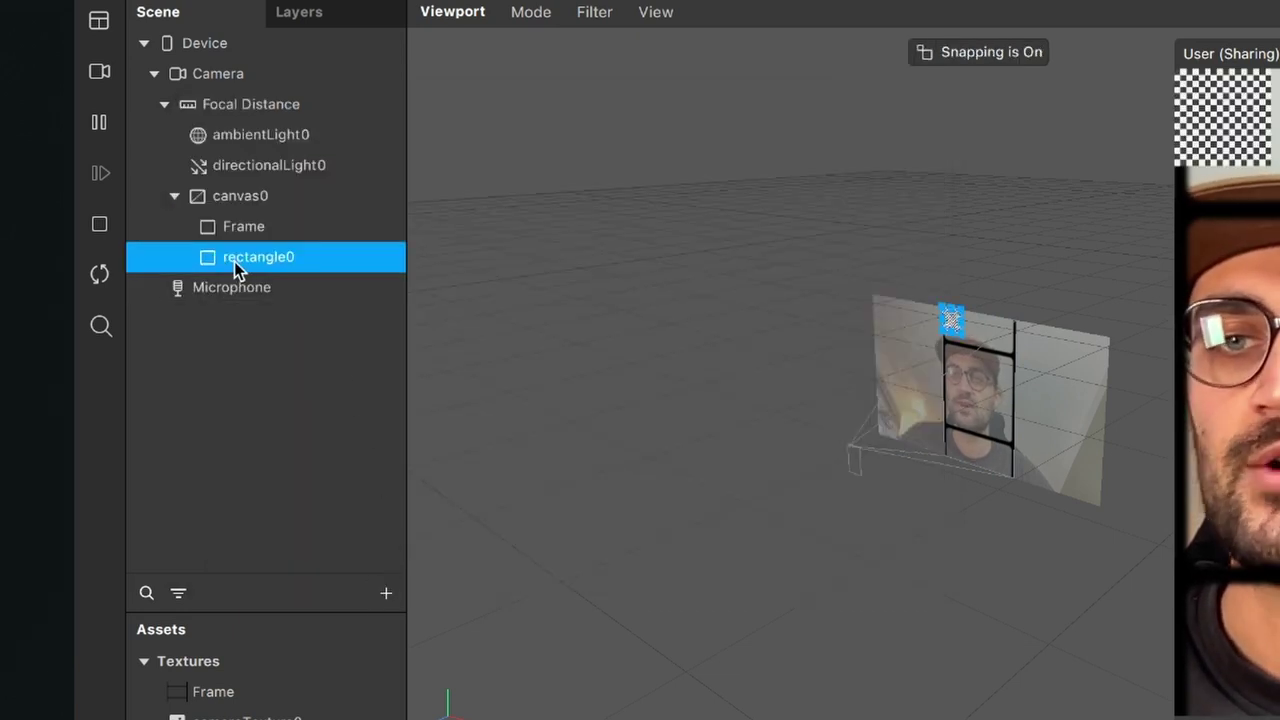
- Rename the new rectangle on the canvas as cam1
double_click(238, 259)
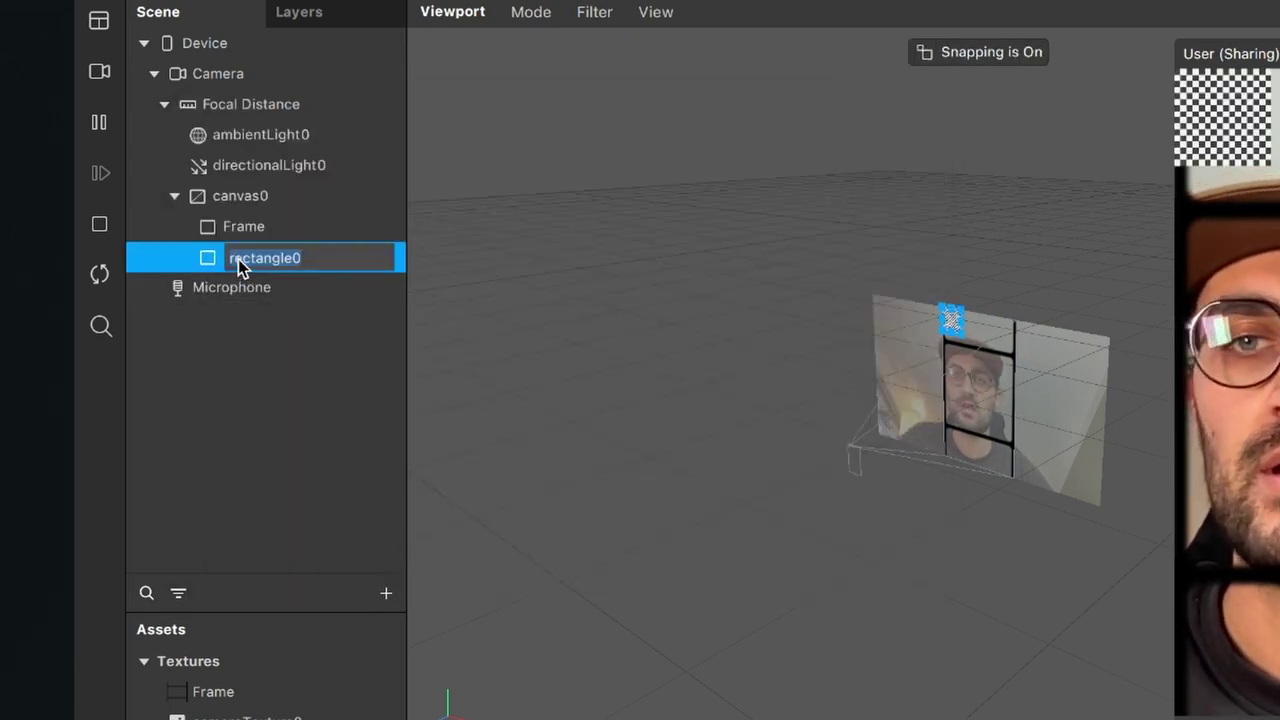
type("cam")
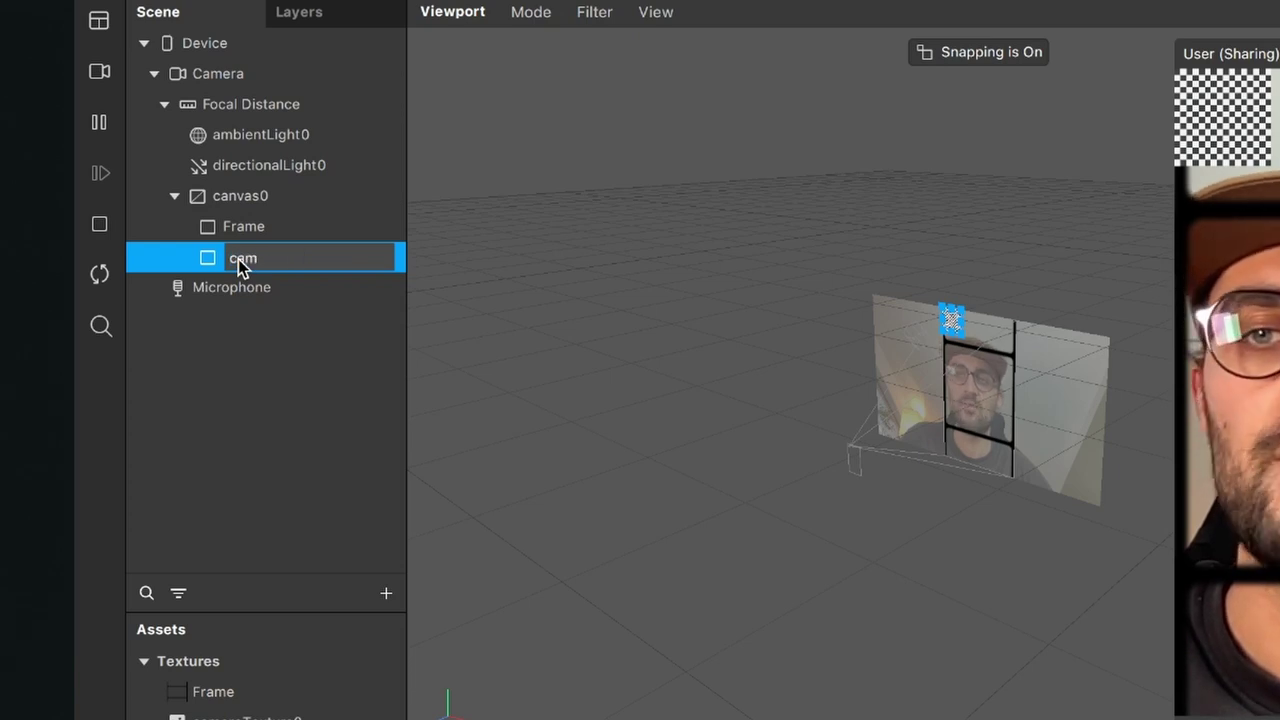
type("1")
key("Return")
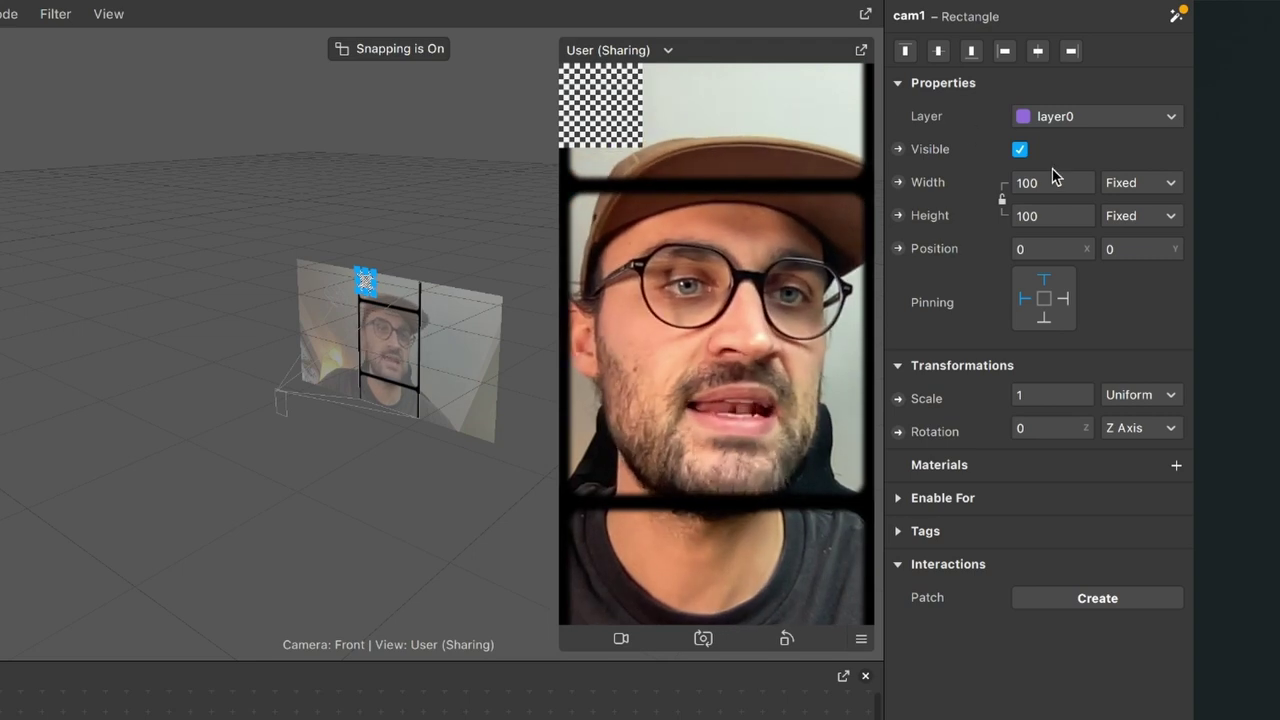
- Make cam1 fill the full width and height of the canvas and assign the Camera material to it
left_click(1050, 222)
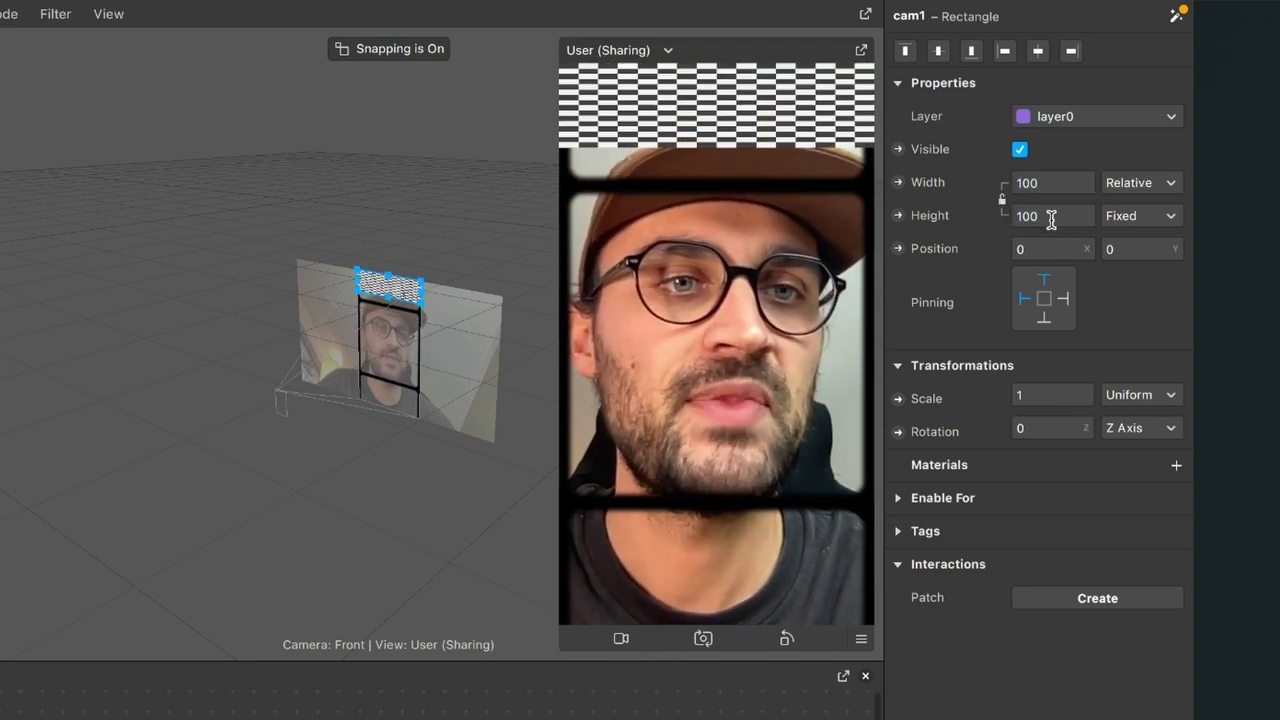
left_click(1050, 215)
left_click(1048, 248)
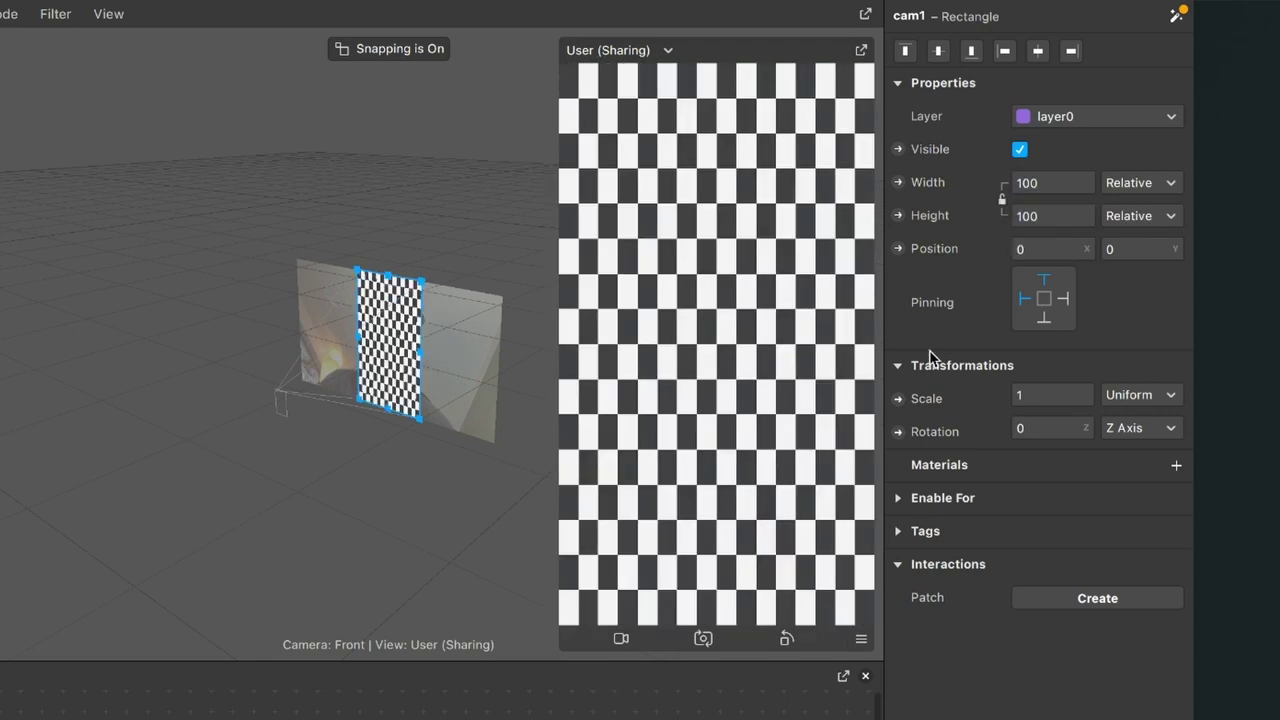
left_click(1175, 467)
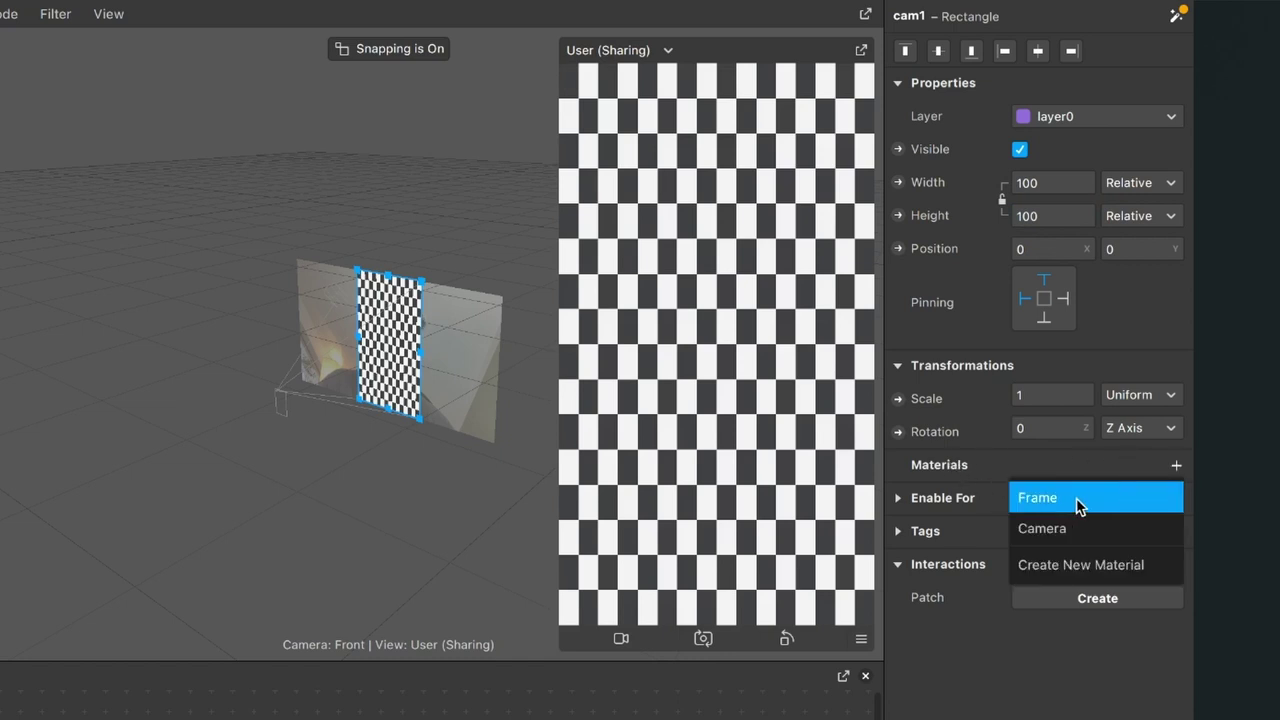
left_click(1058, 532)
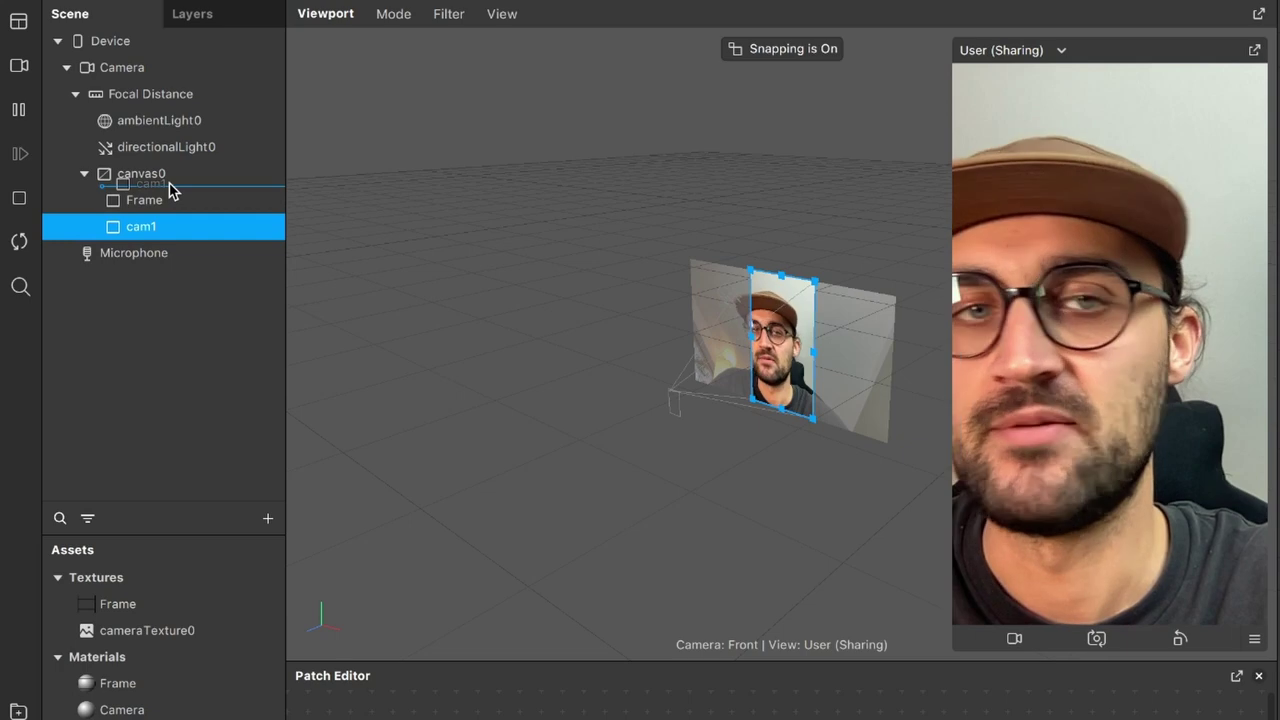
- Reorder cam1 above Frame within canvas0 and switch the viewport to editing 2D objects
left_click_drag(170, 190, 170, 190)
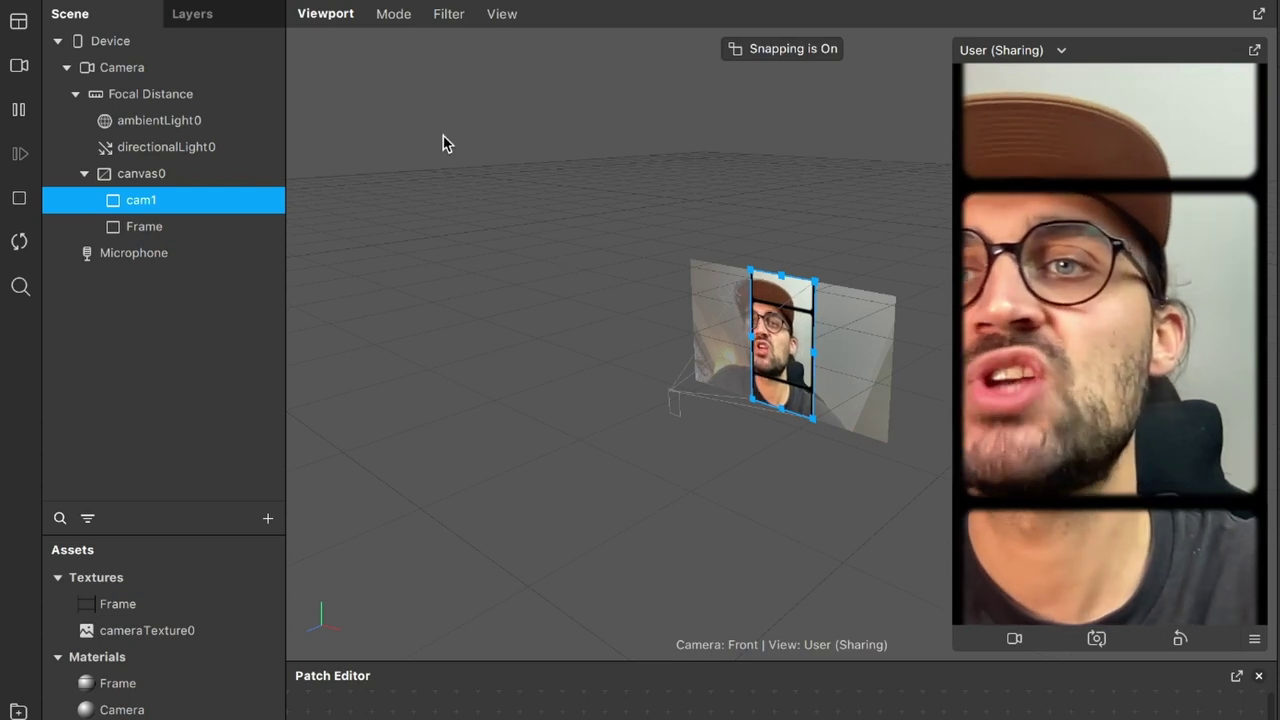
left_click(394, 16)
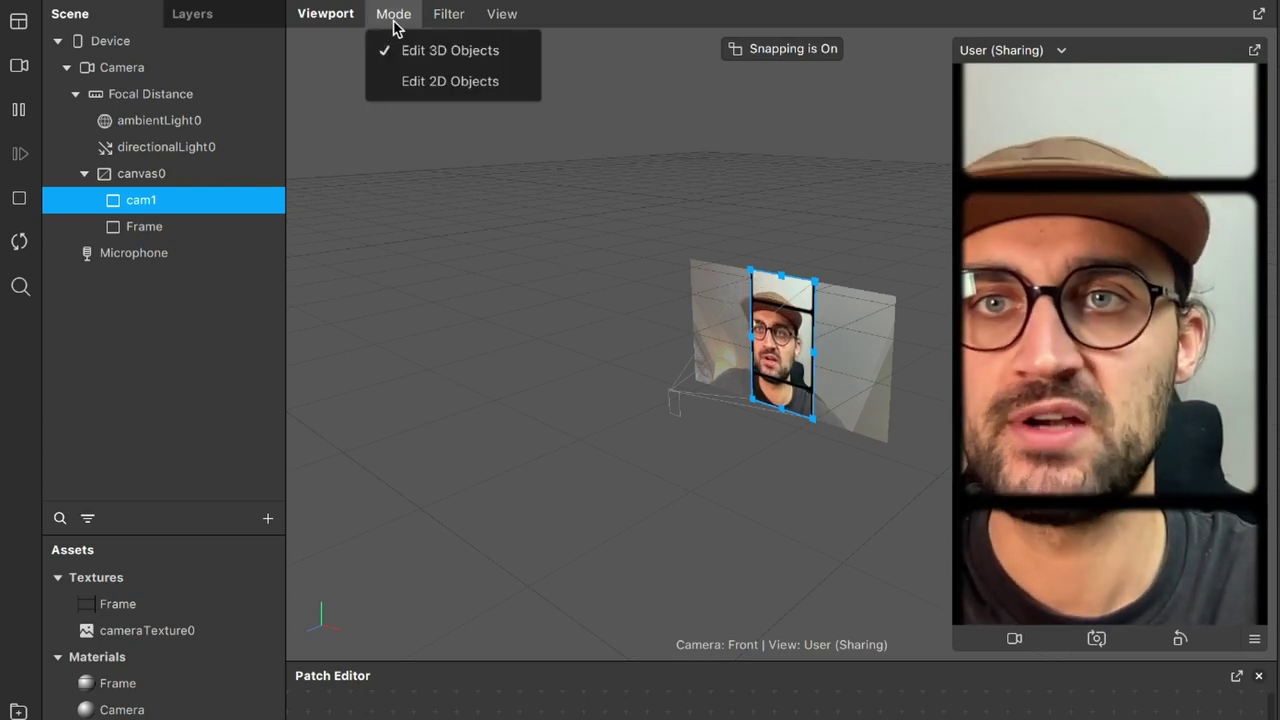
left_click(408, 86)
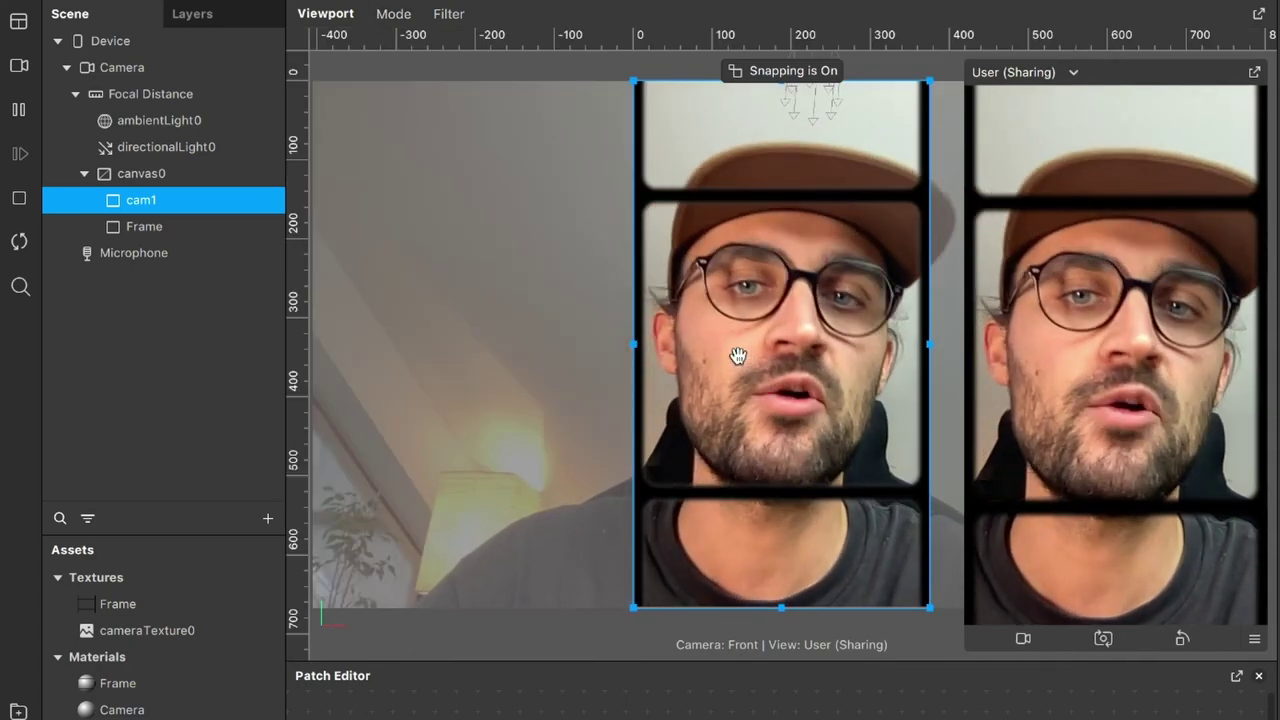
- Try sliding cam1 upward behind the frame in the 2D view and return it to its original place
left_click_drag(758, 362, 793, 422)
left_click_drag(835, 357, 747, 361)
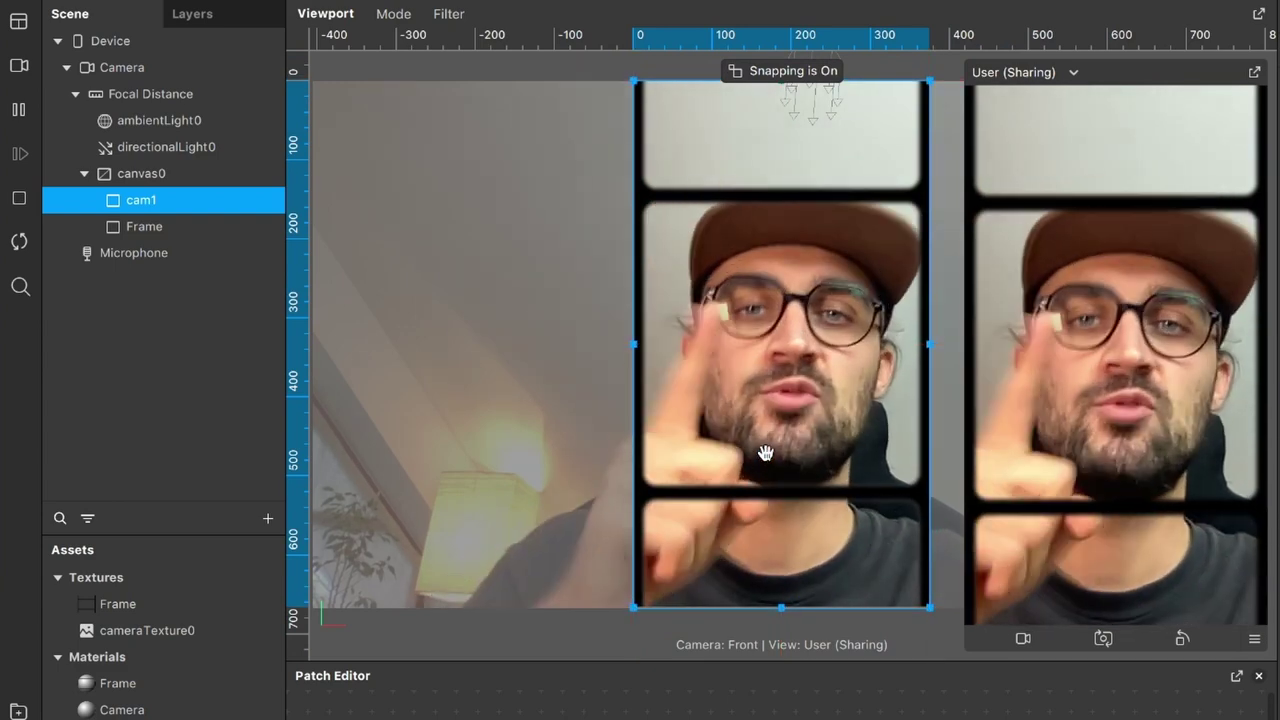
left_click_drag(761, 350, 761, 303)
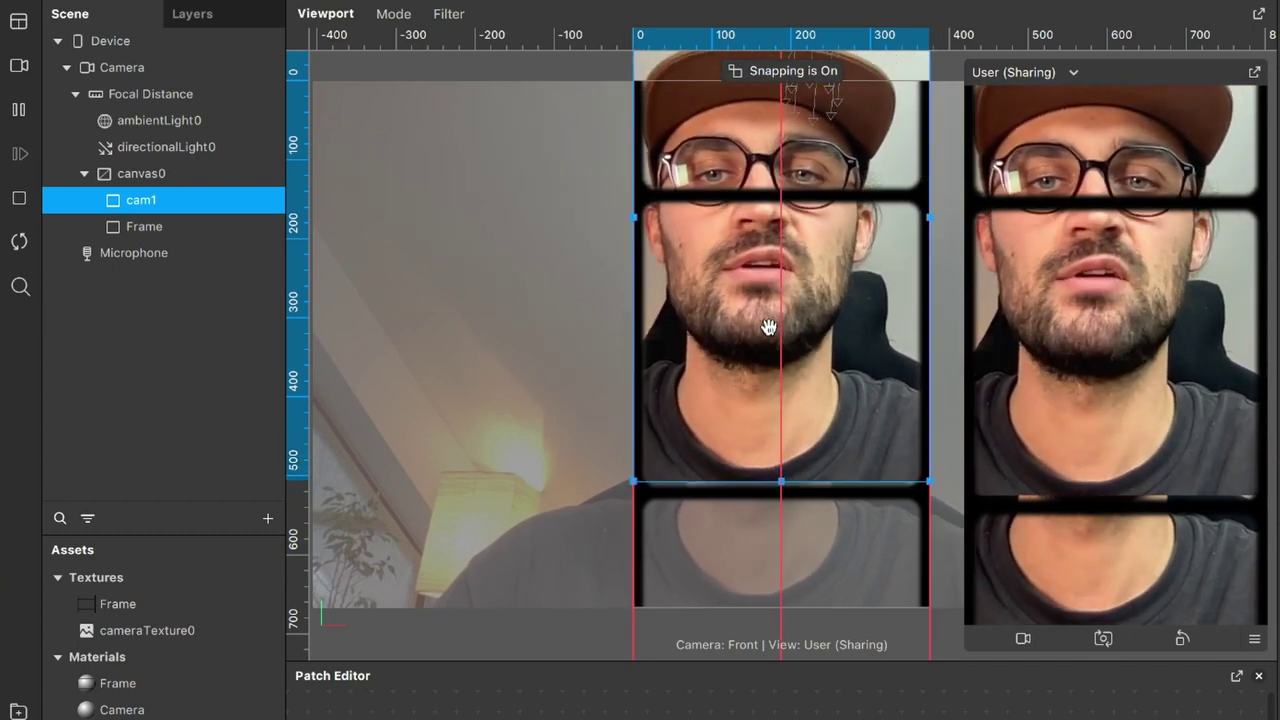
left_click_drag(768, 327, 778, 379)
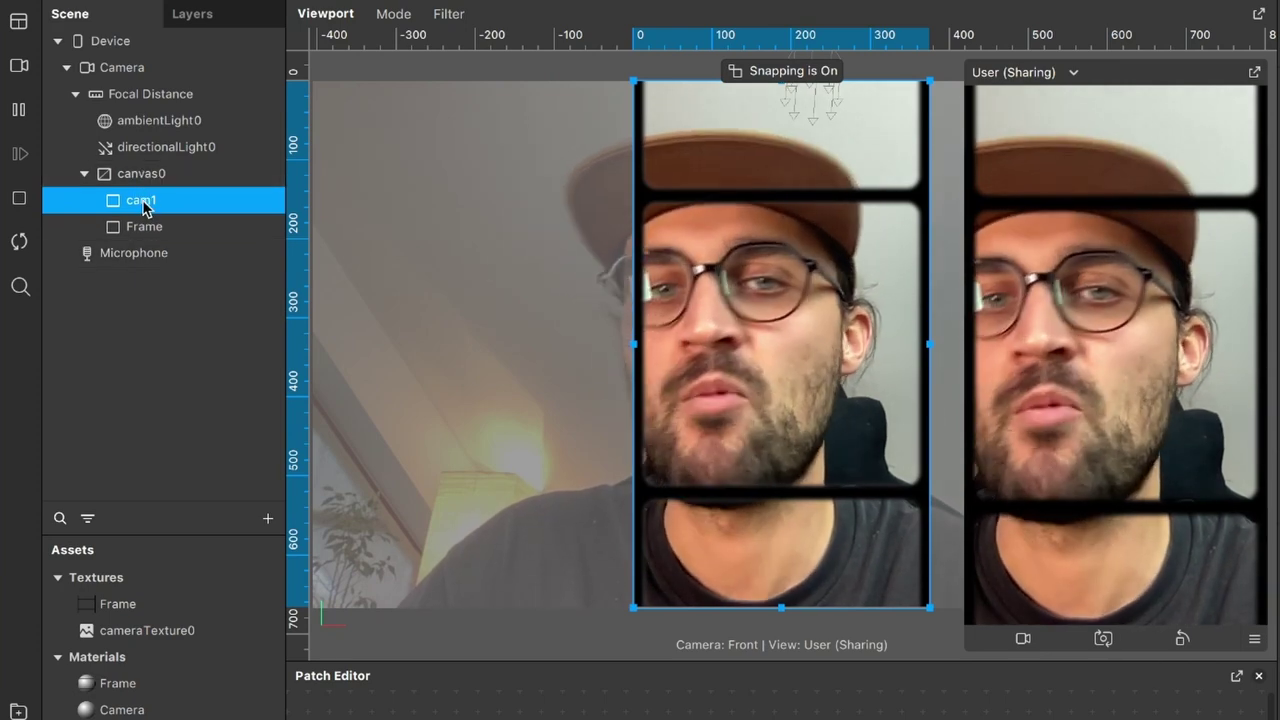
- Duplicate the cam1 rectangle and create a position patch for the original cam1
right_click(151, 200)
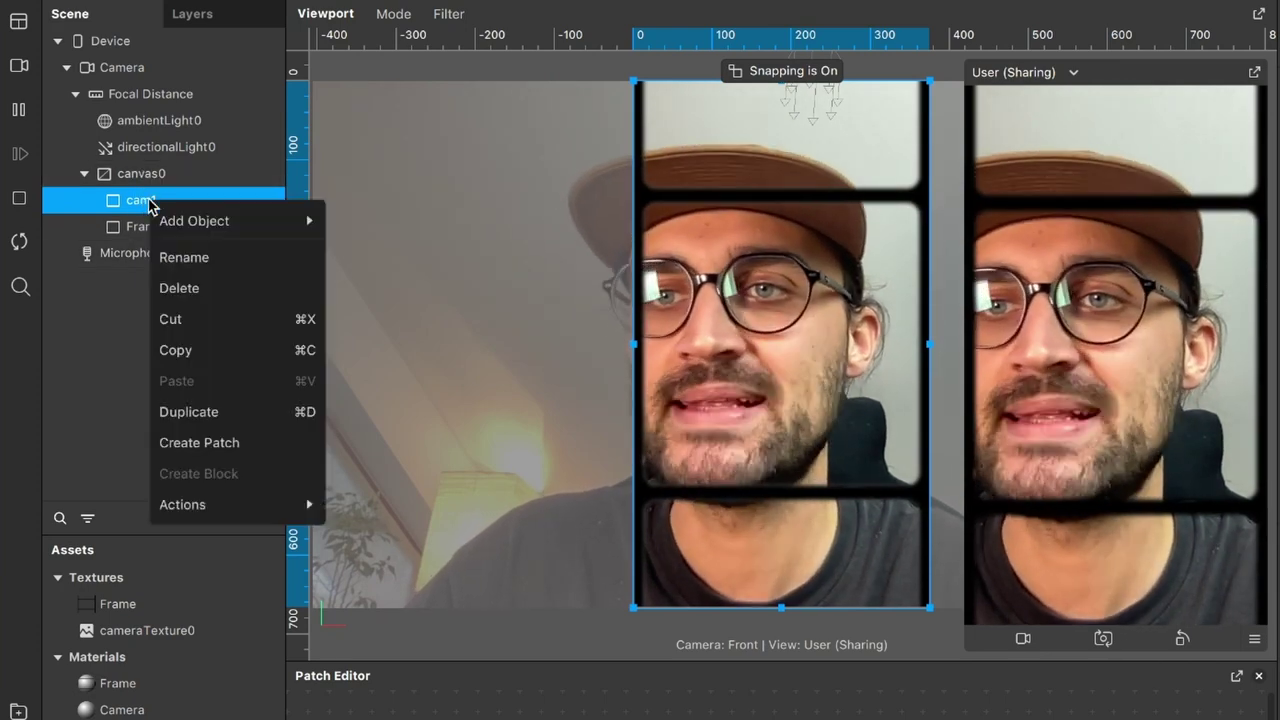
left_click(229, 411)
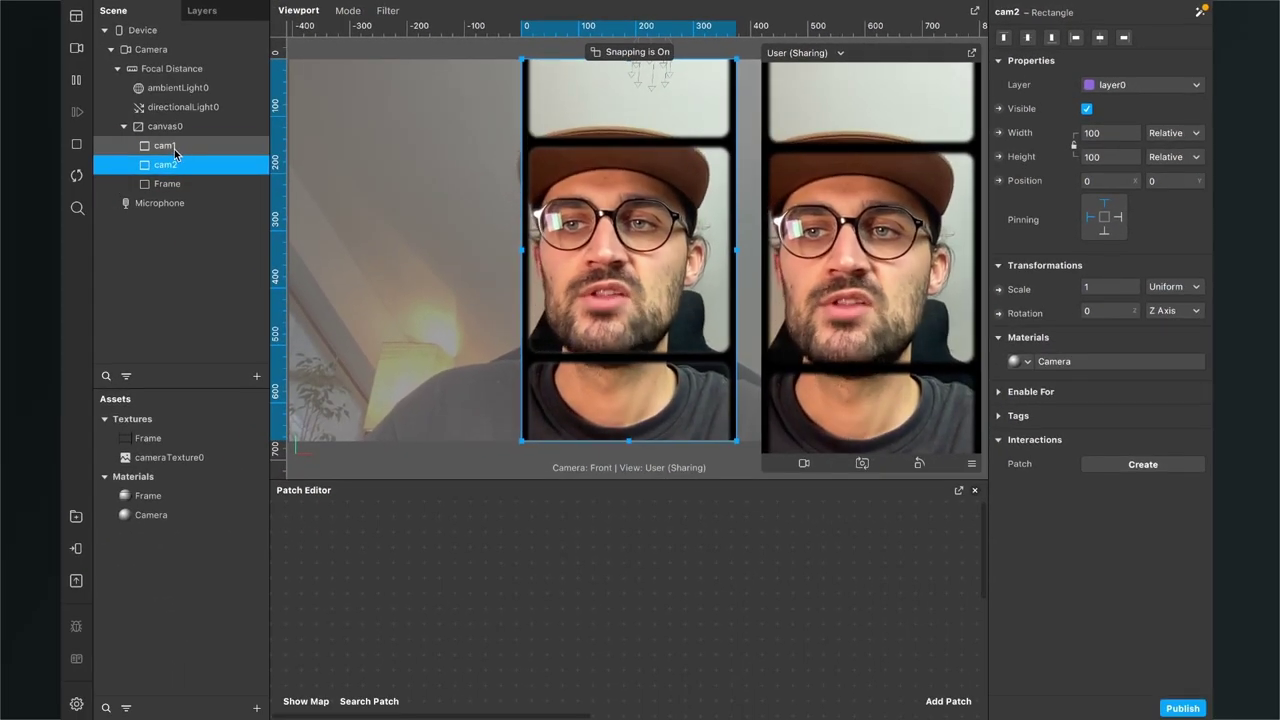
left_click(165, 145)
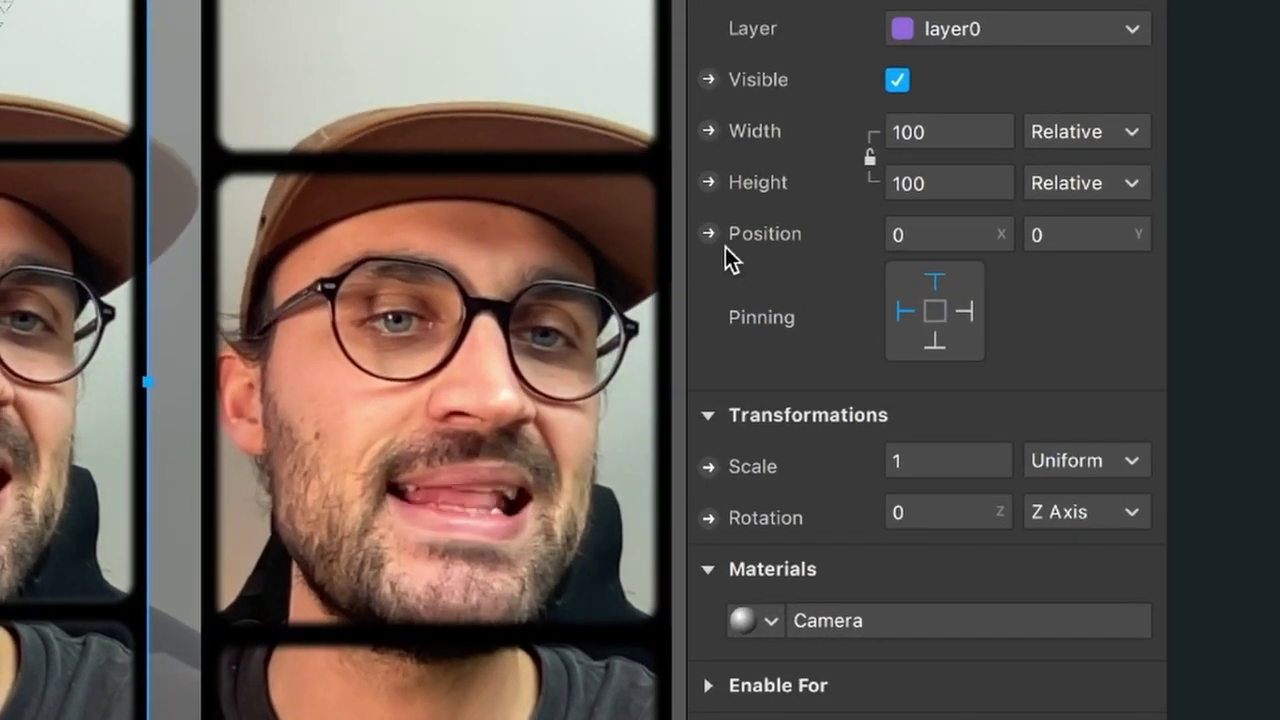
left_click(711, 234)
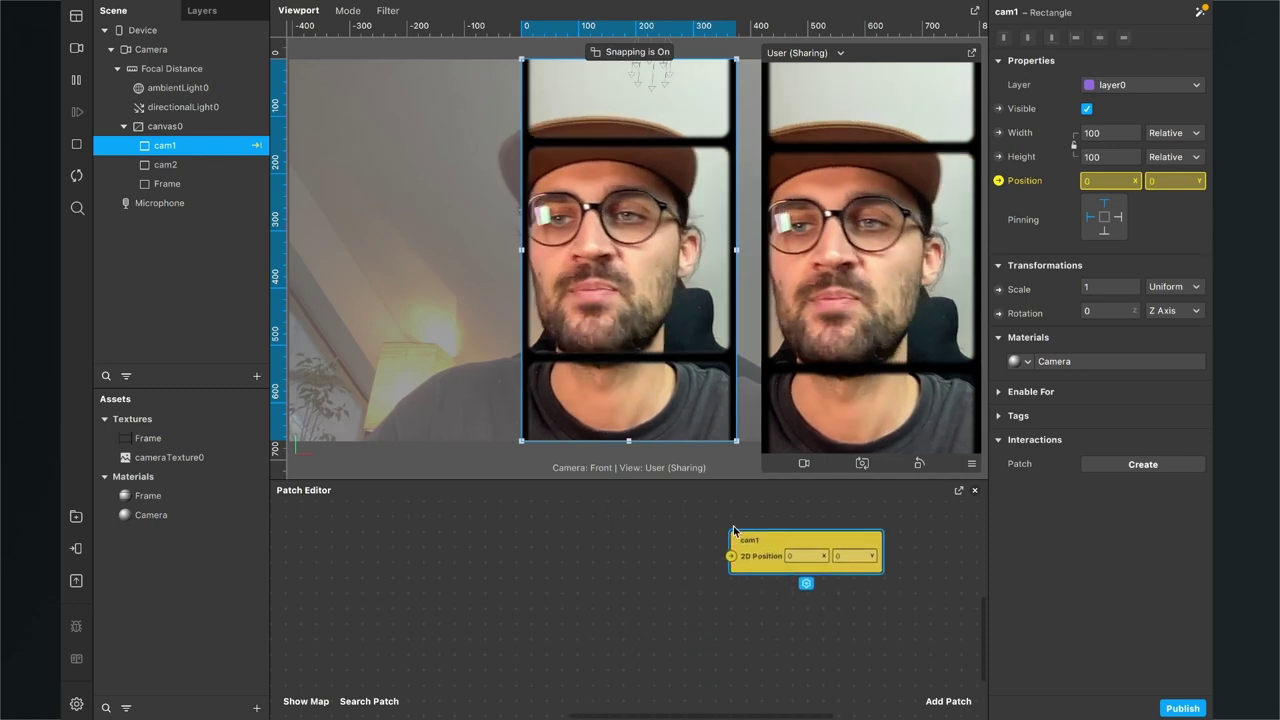
- Create a position patch for cam2 and arrange the cam1 patch above it in the Patch Editor
left_click(172, 166)
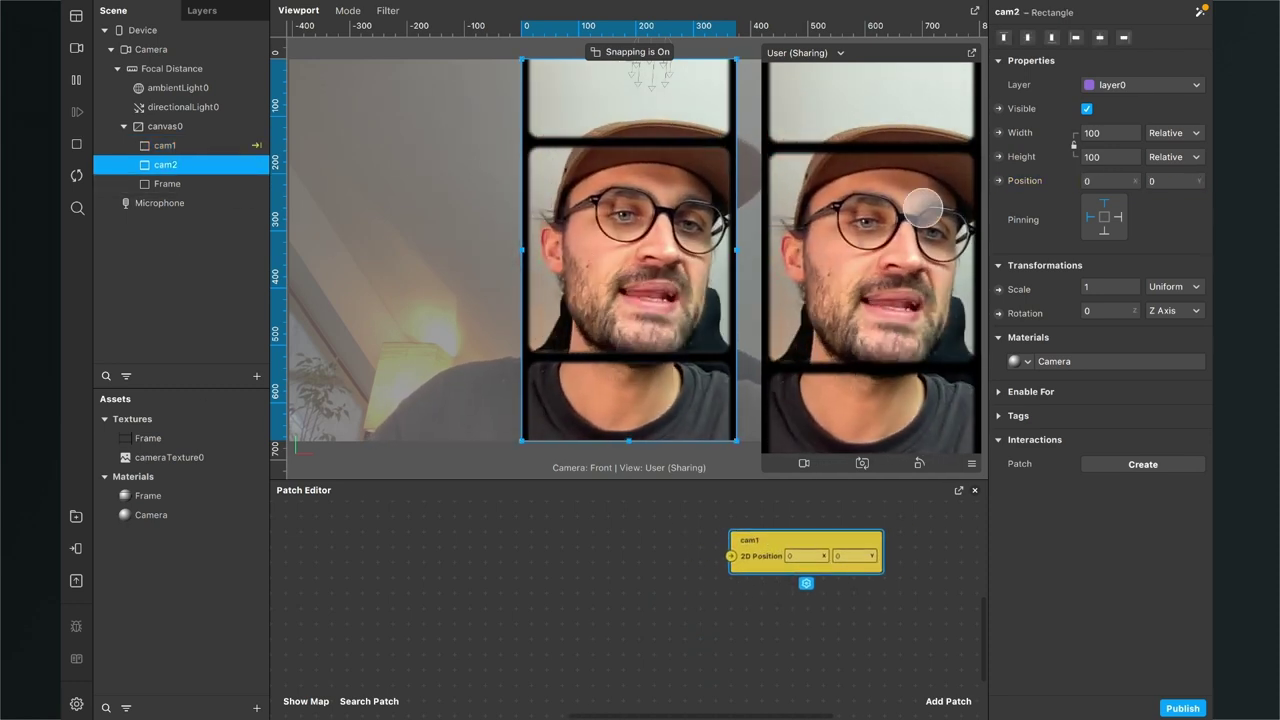
left_click(998, 181)
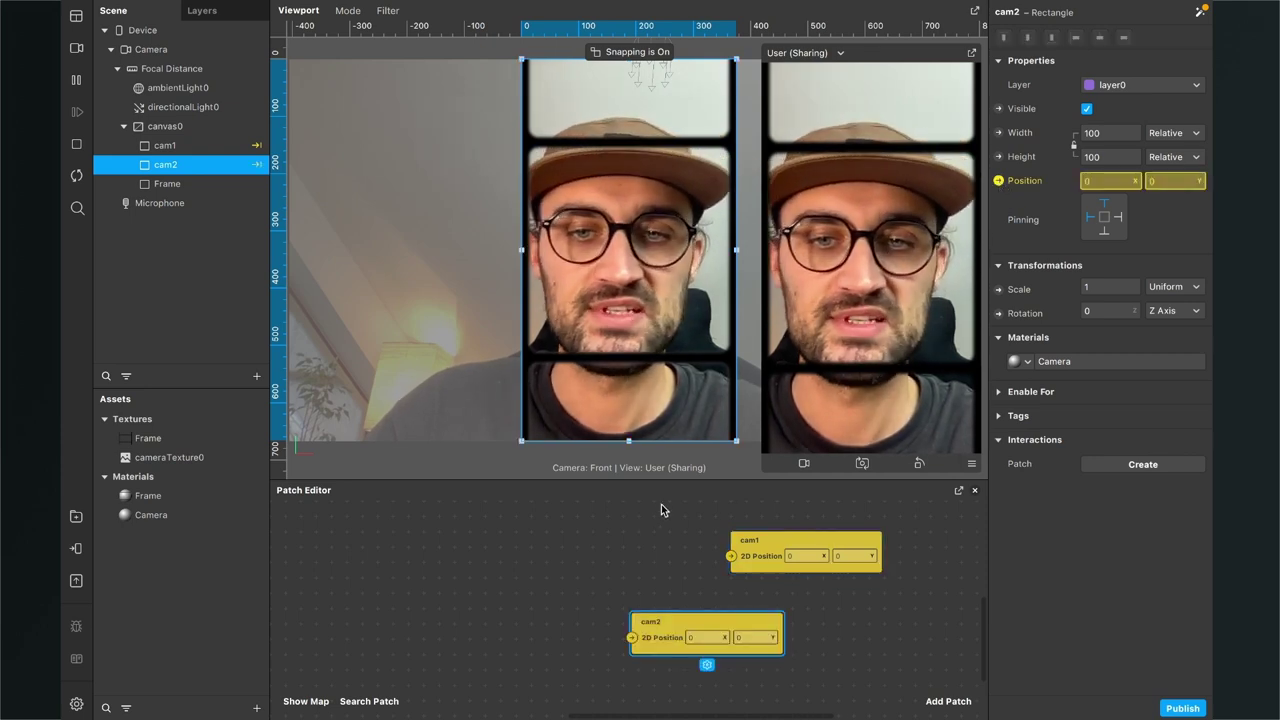
left_click_drag(678, 630, 800, 668)
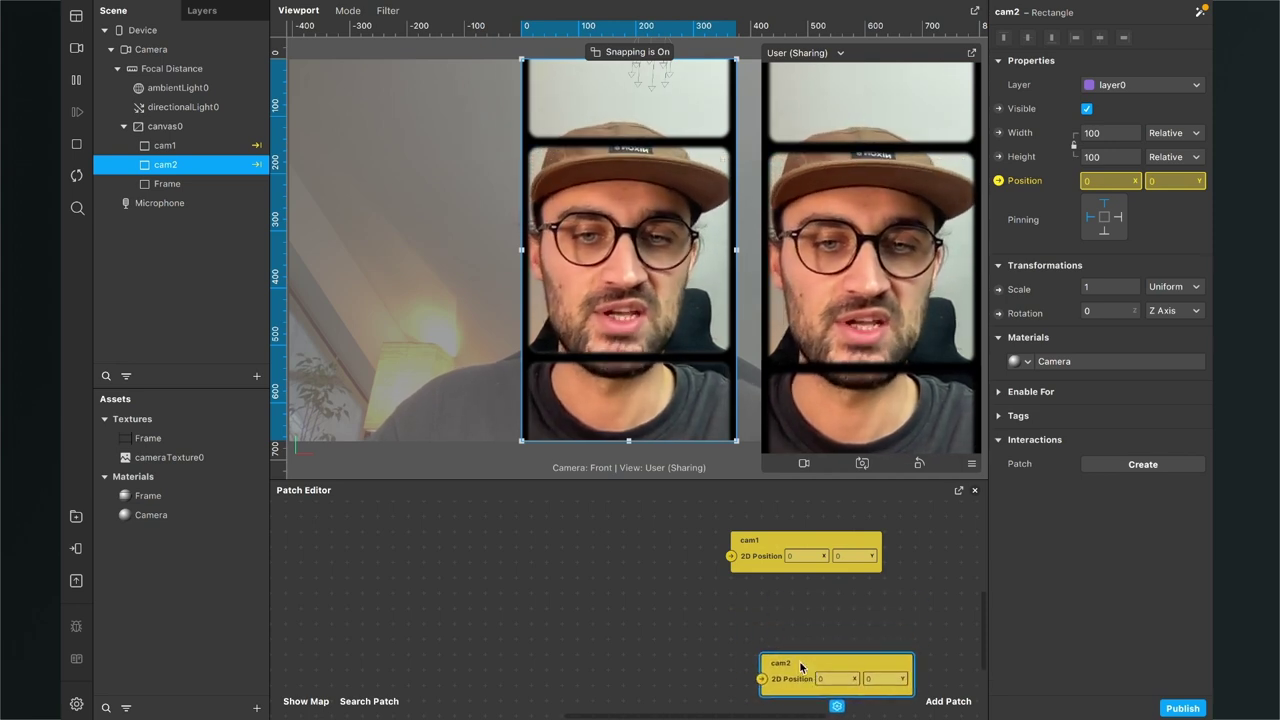
left_click_drag(755, 564, 816, 606)
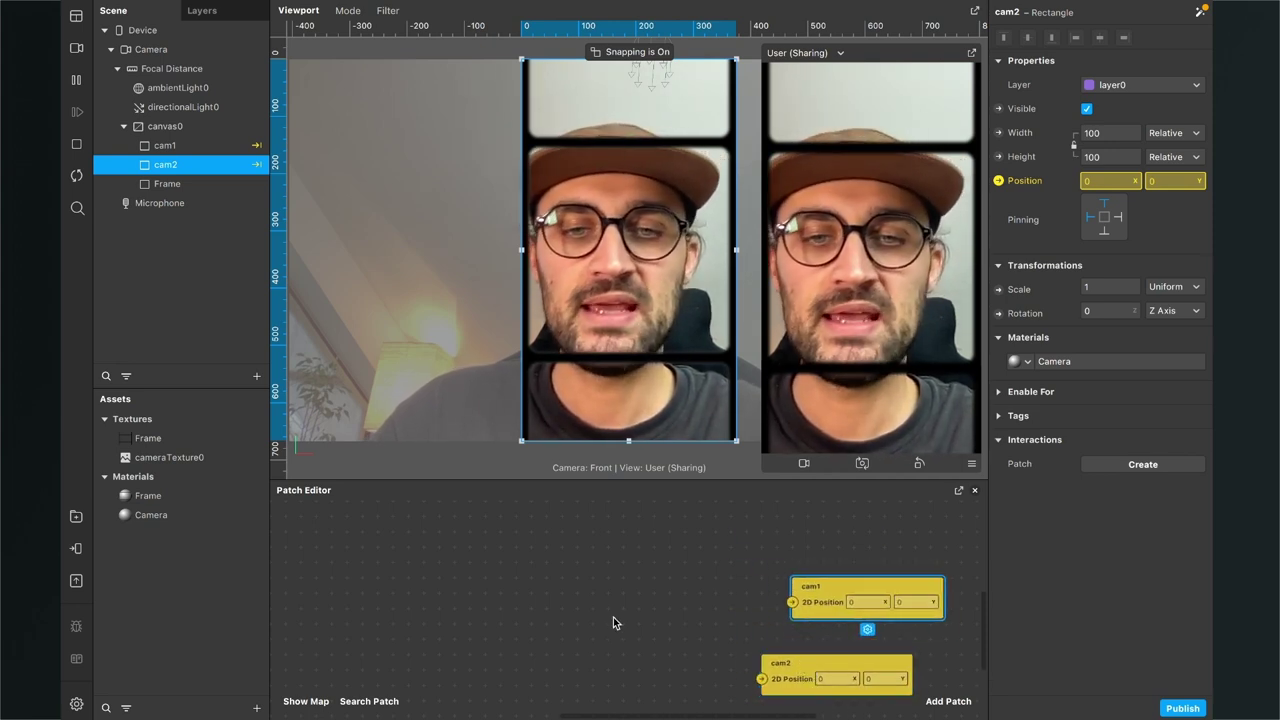
- Add the Device object to the Patch Editor as a patch and place it to the left of the cam1 and cam2 position patches
scroll(613, 618, "down", 3)
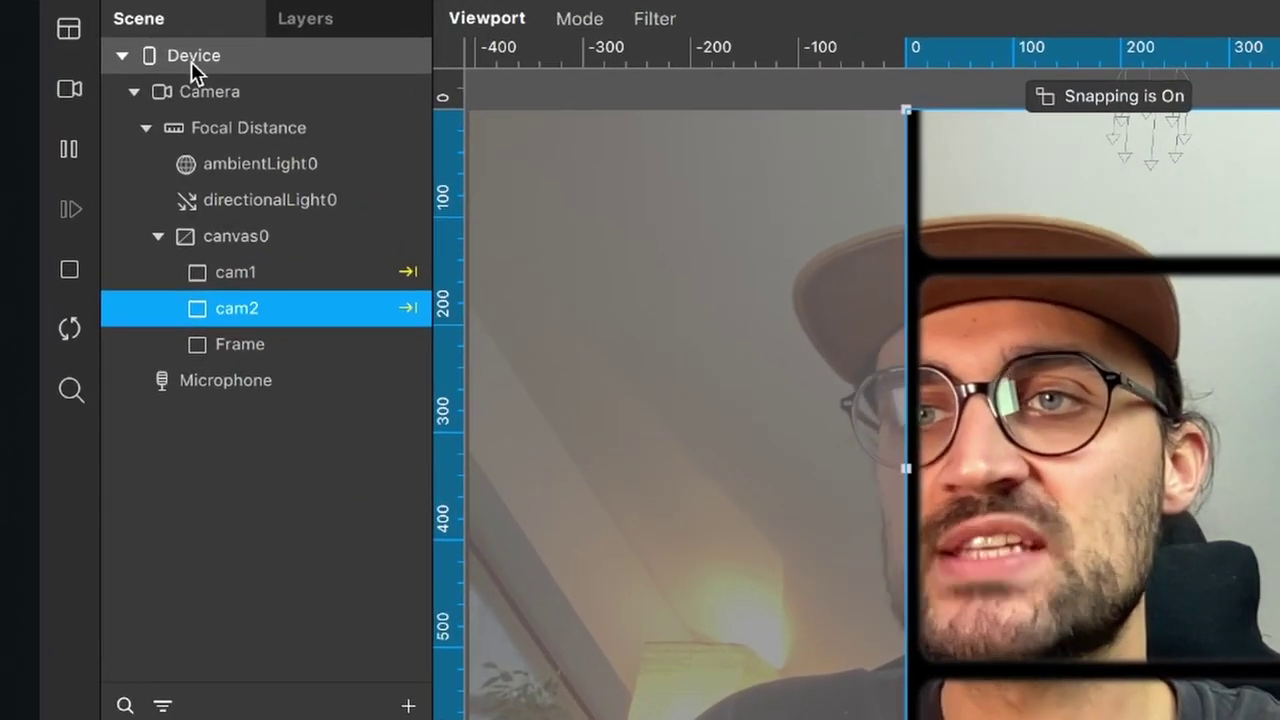
left_click(189, 57)
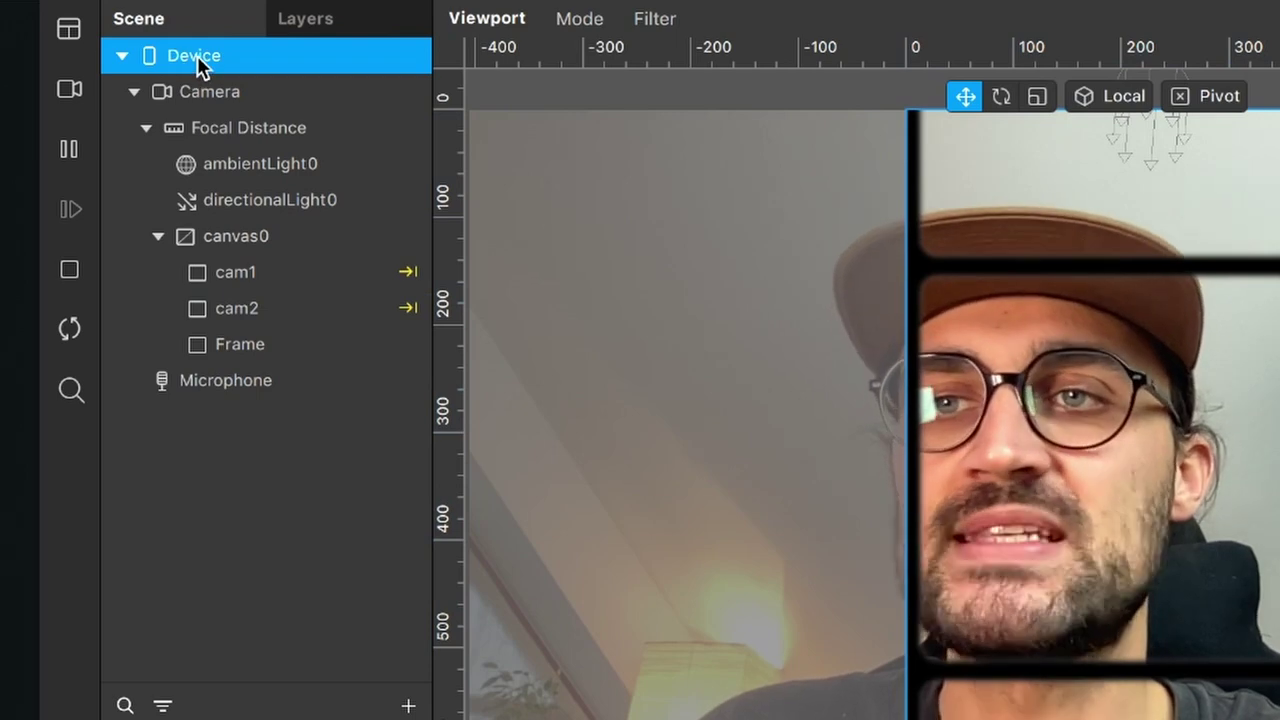
left_click_drag(198, 54, 347, 548)
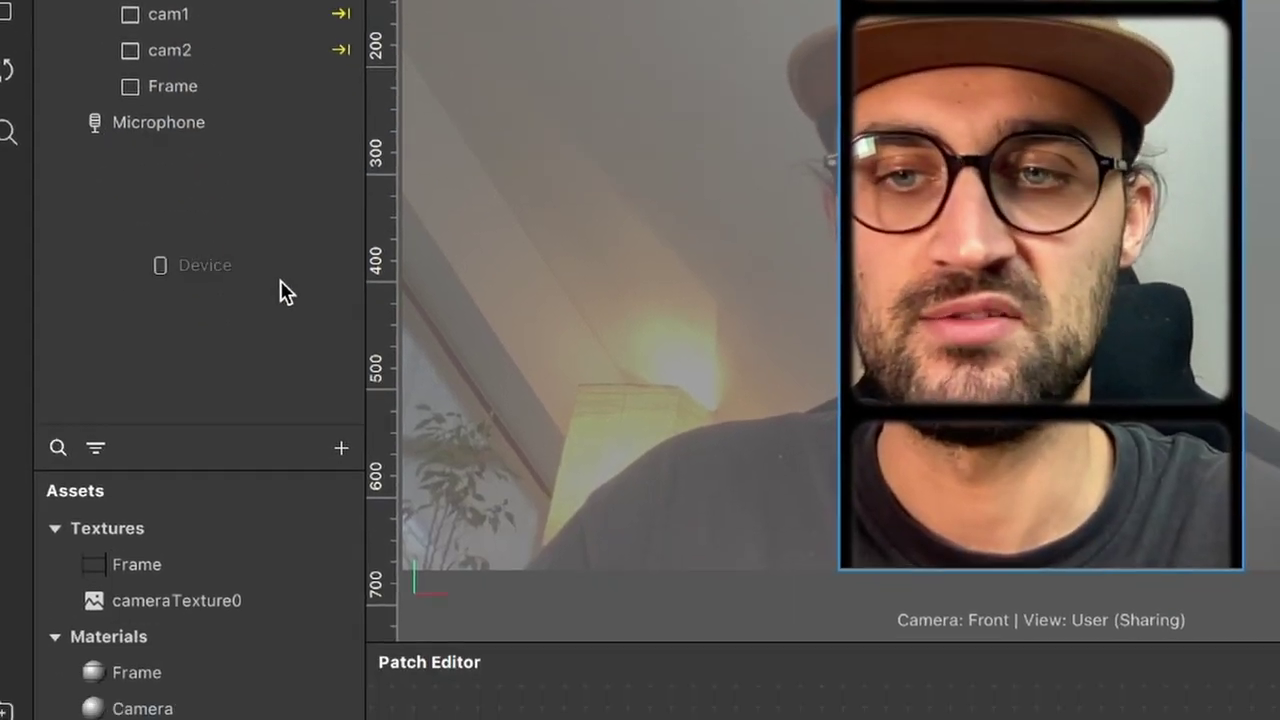
left_click_drag(280, 281, 596, 719)
left_click_drag(454, 447, 476, 481)
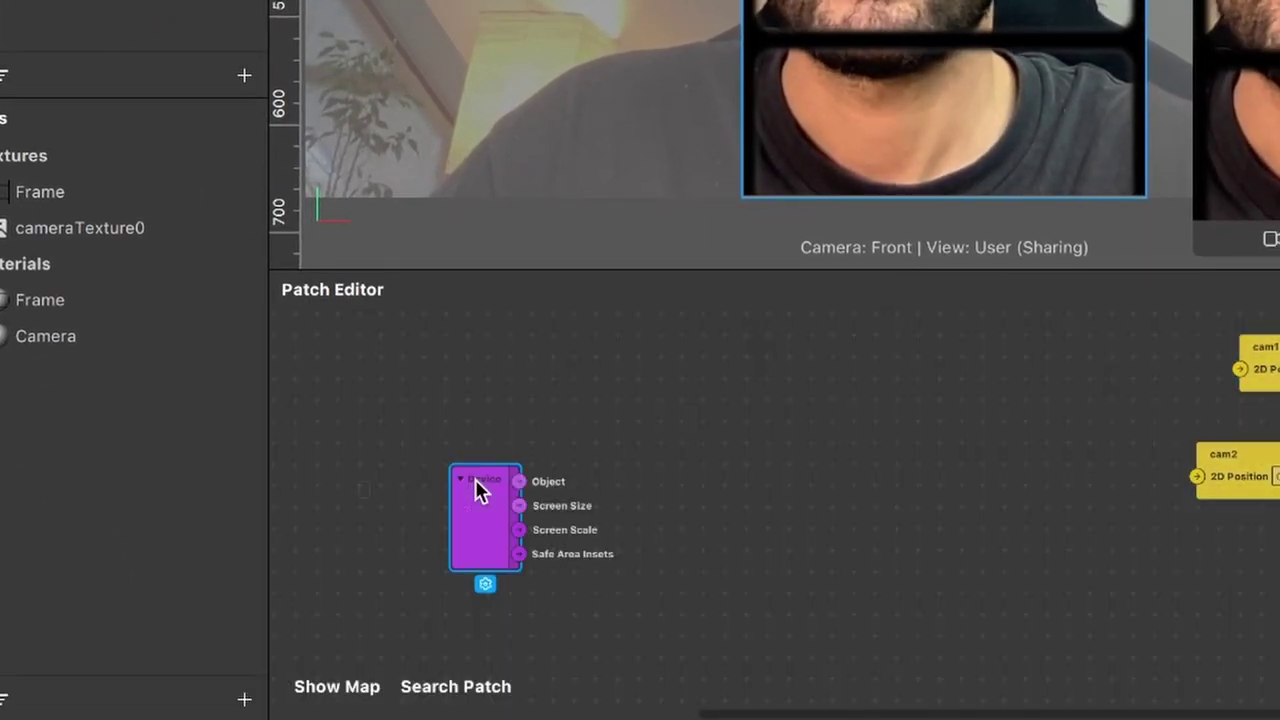
scroll(588, 460, "up", 3)
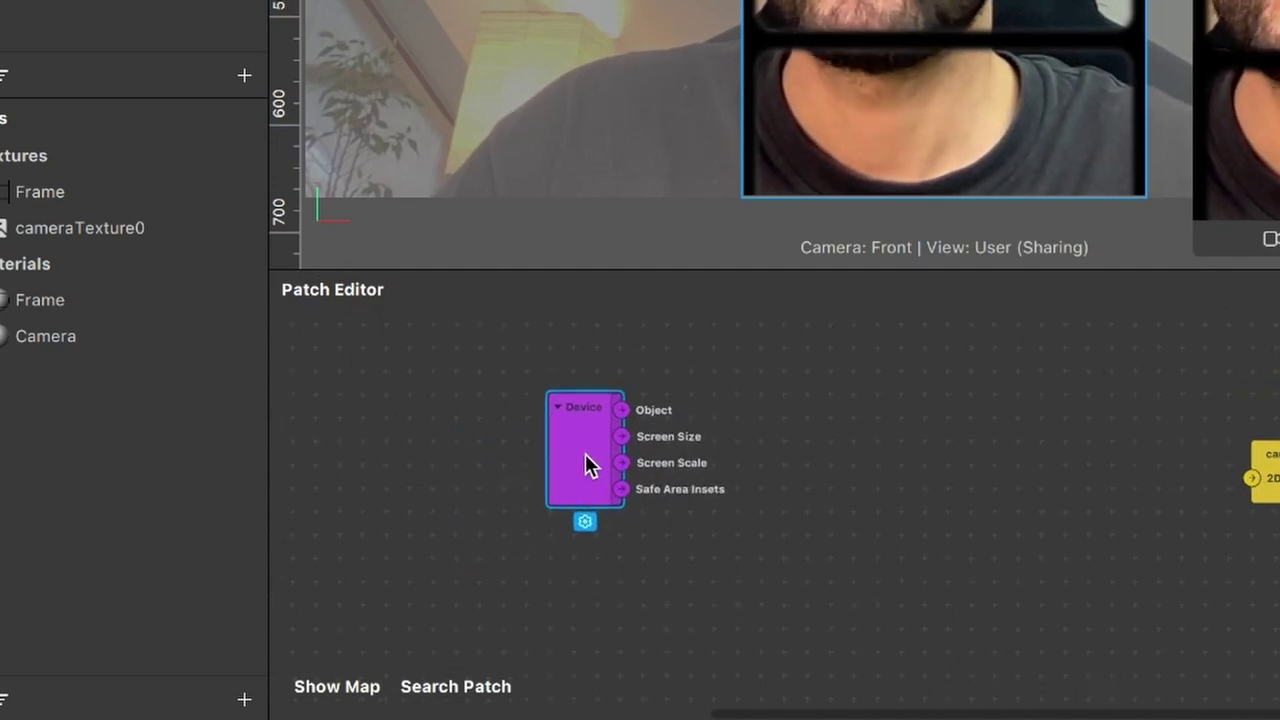
left_click_drag(586, 456, 462, 481)
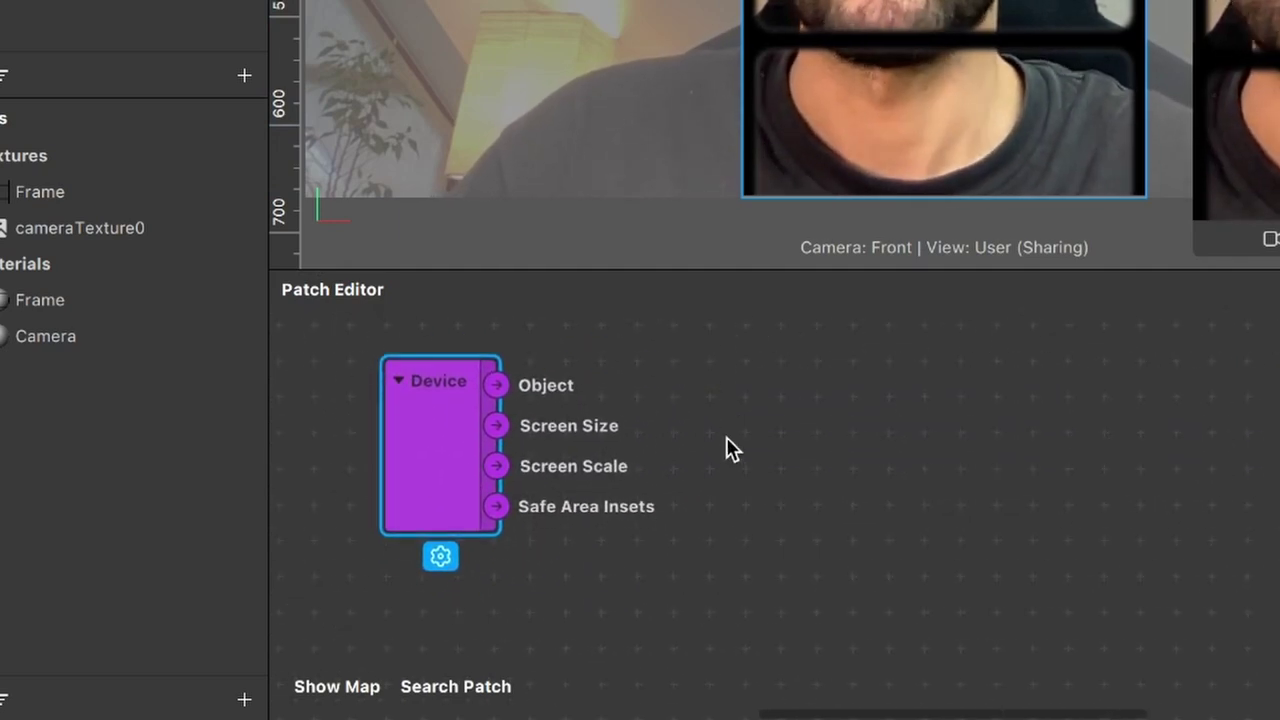
- Add a Divide patch and place it just to the right of the Device patch
scroll(837, 451, "down", 3)
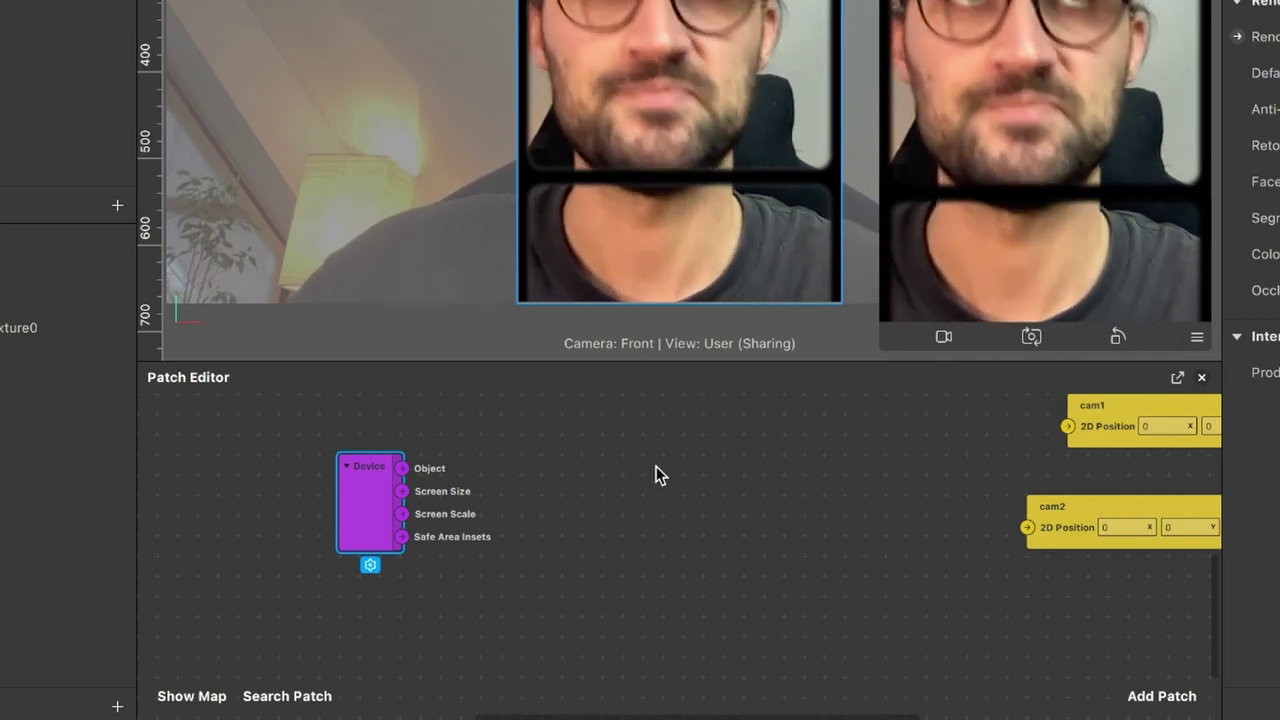
left_click(1150, 696)
type("di")
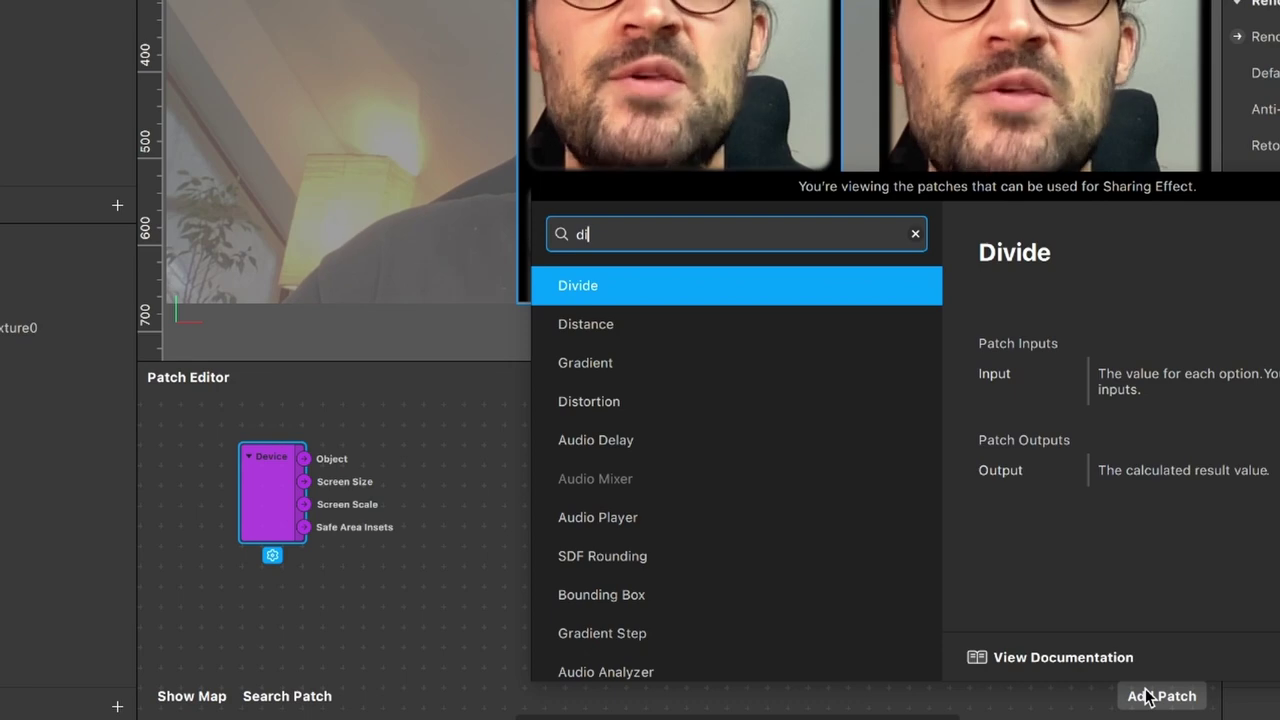
key("Return")
left_click_drag(714, 573, 576, 457)
scroll(527, 458, "up", 4)
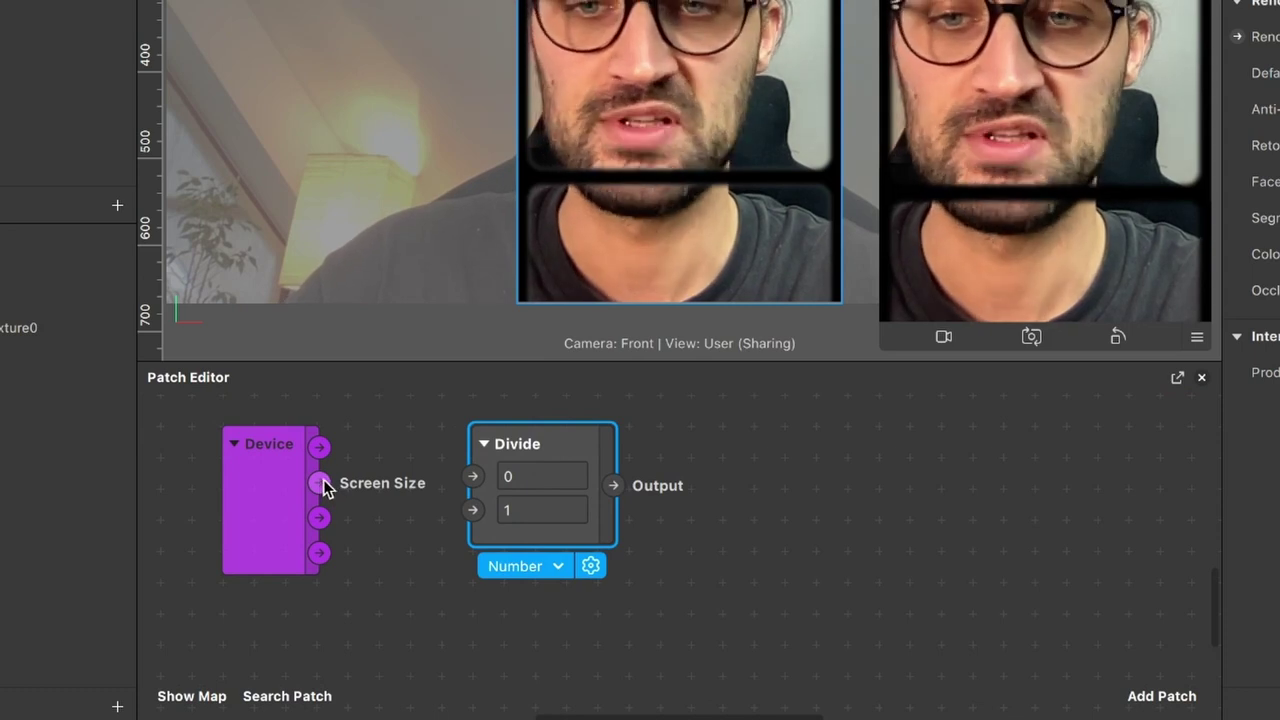
- Connect the Device patch's Screen Size to the Divide patch's first input and Screen Scale to its second input
left_click_drag(319, 482, 683, 460)
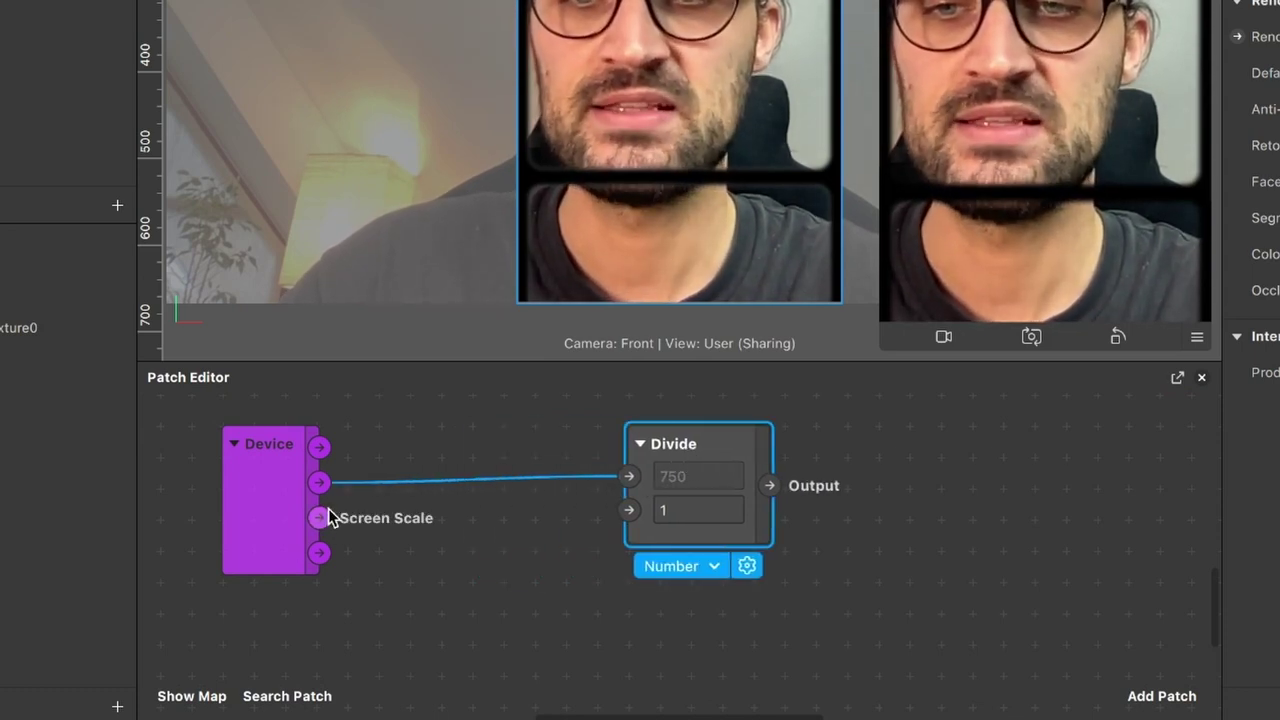
left_click_drag(321, 518, 652, 503)
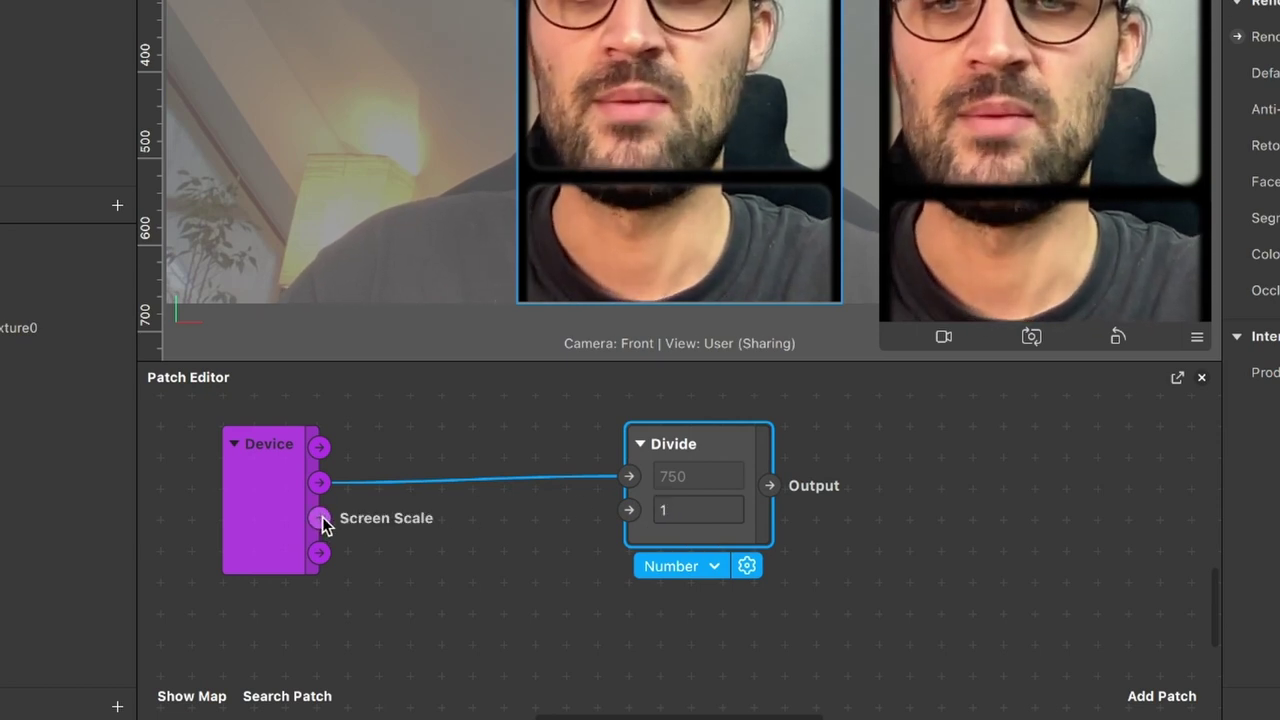
left_click_drag(322, 517, 628, 515)
left_click(705, 449)
left_click_drag(726, 443, 746, 426)
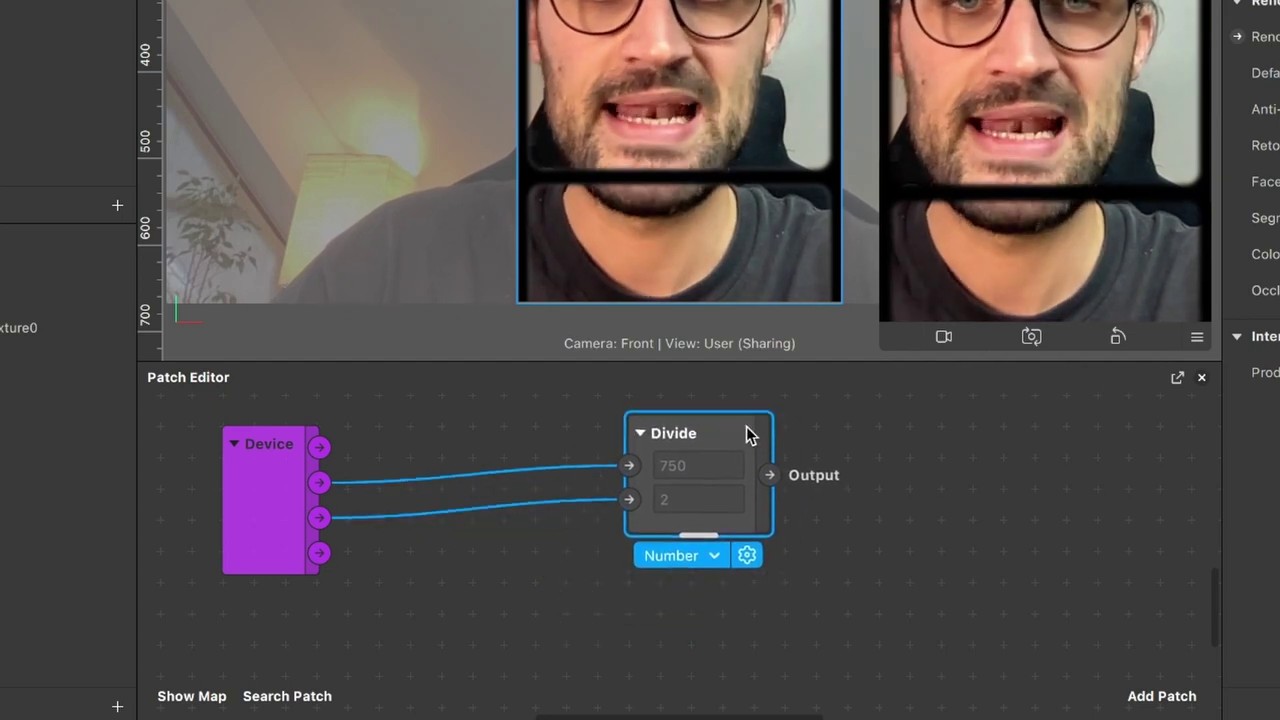
- Add an Unpack patch and arrange it with the Divide patch in a row between Device and the cam position patches
scroll(895, 428, "right", 5)
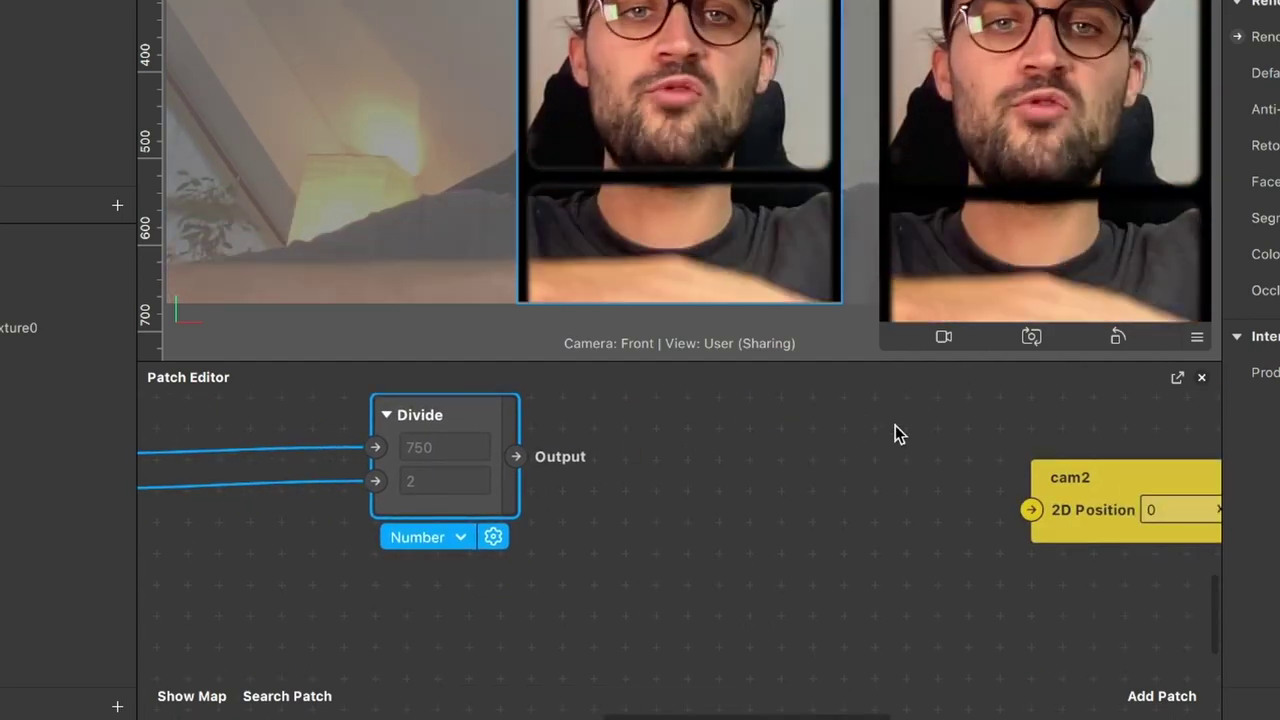
scroll(843, 488, "down", 2, "ctrl")
scroll(843, 488, "right", 2)
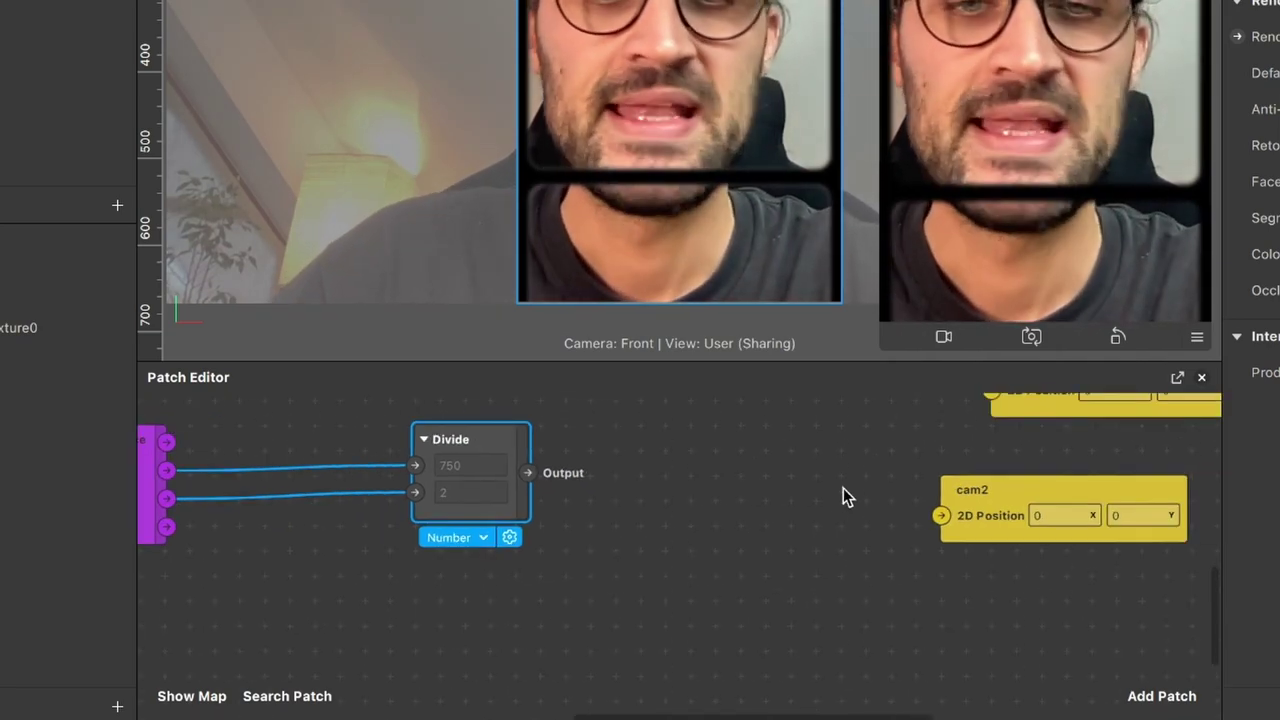
left_click(1160, 696)
type("un")
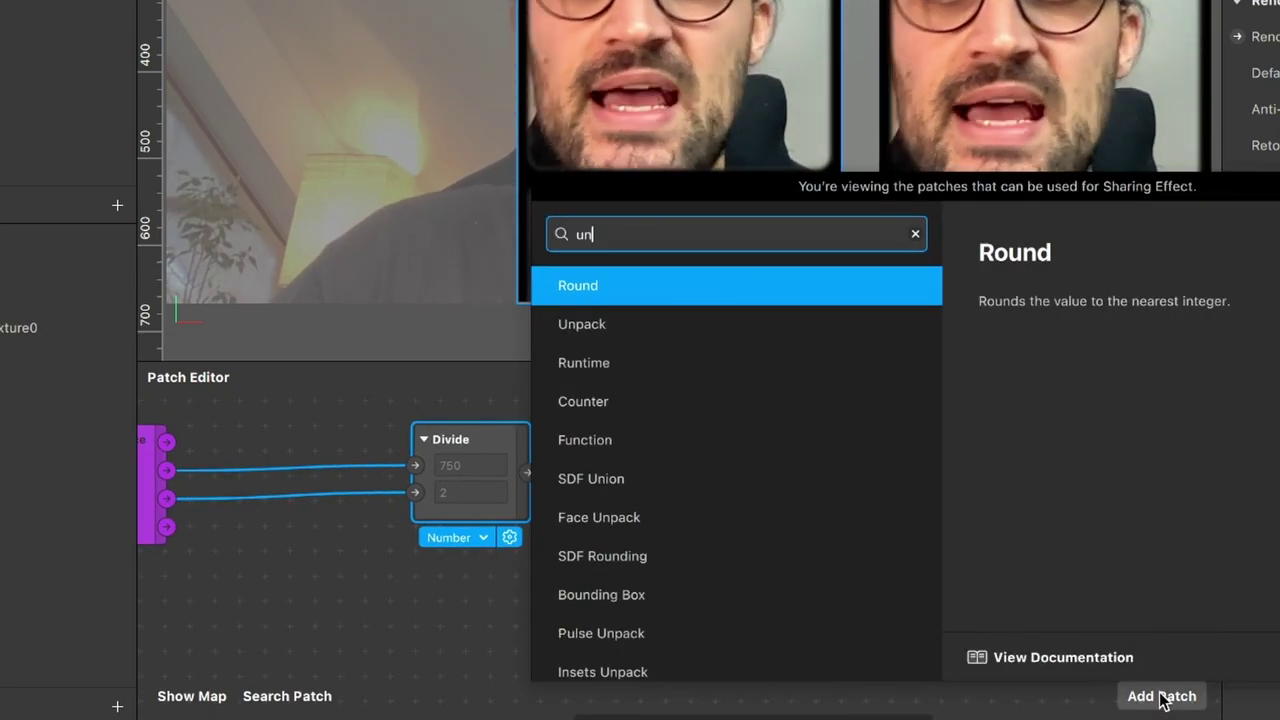
key("Return")
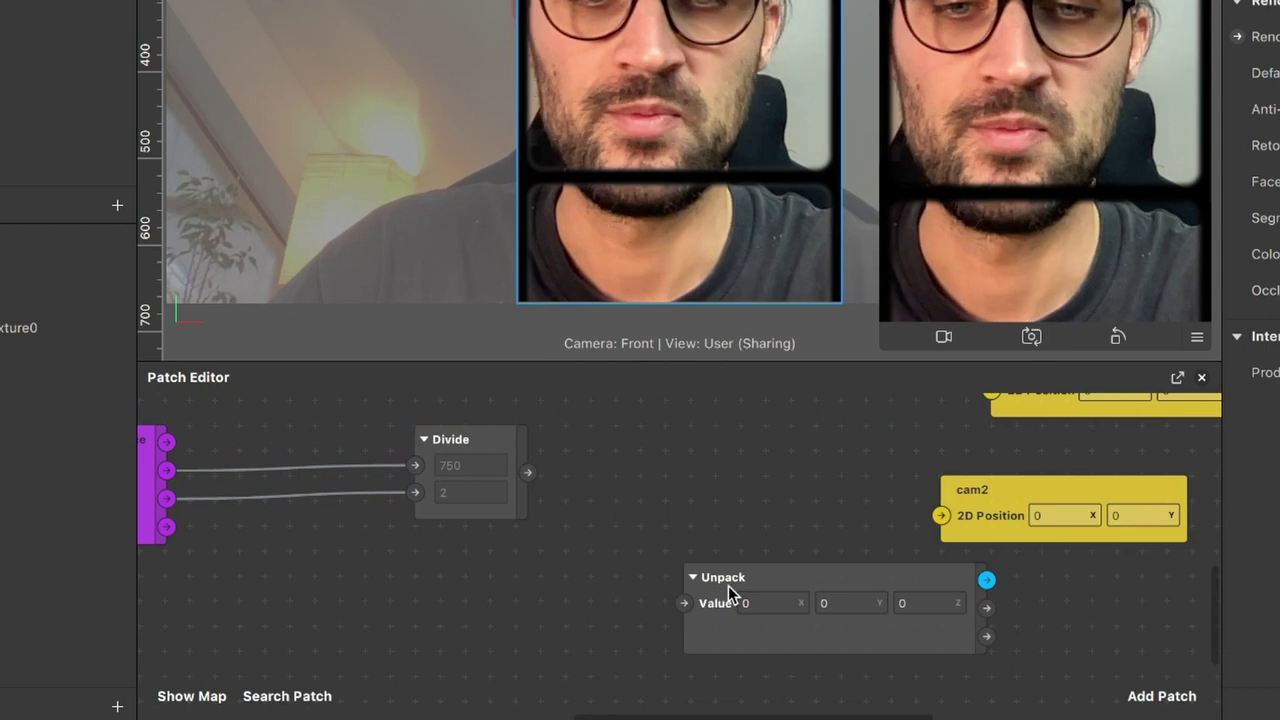
left_click_drag(730, 592, 628, 440)
scroll(400, 490, "left", 3)
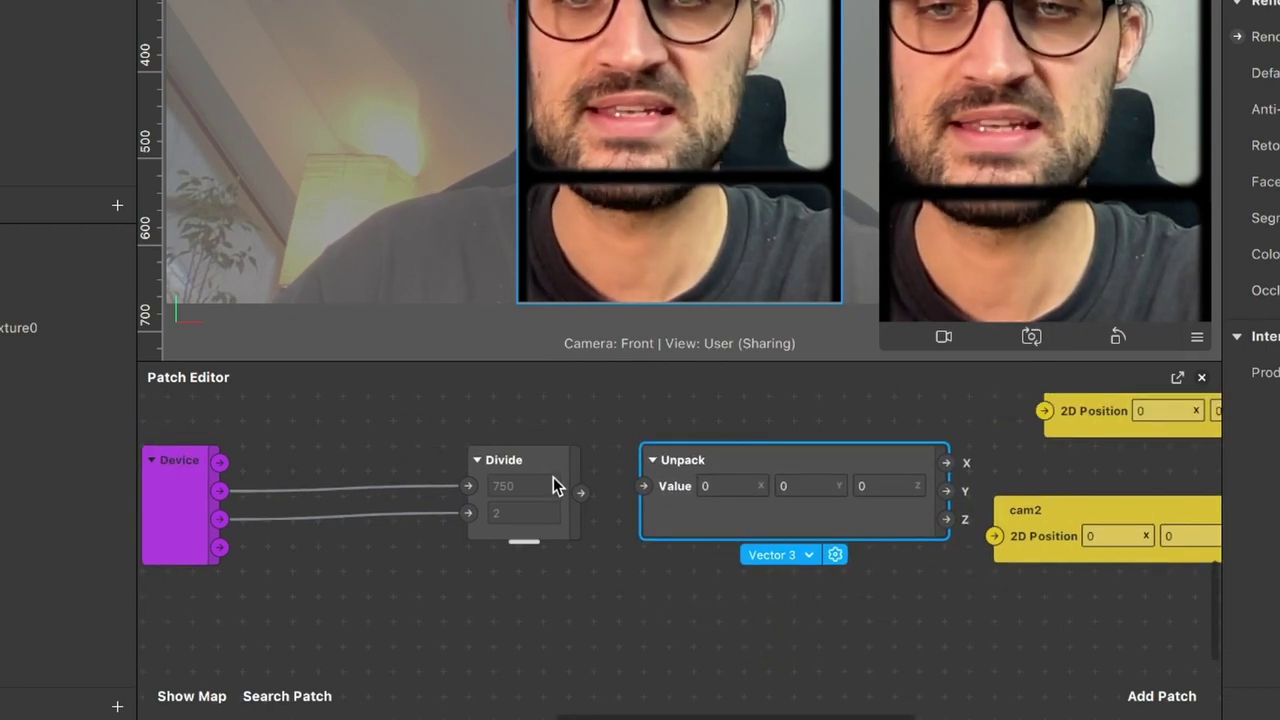
left_click_drag(555, 485, 420, 447)
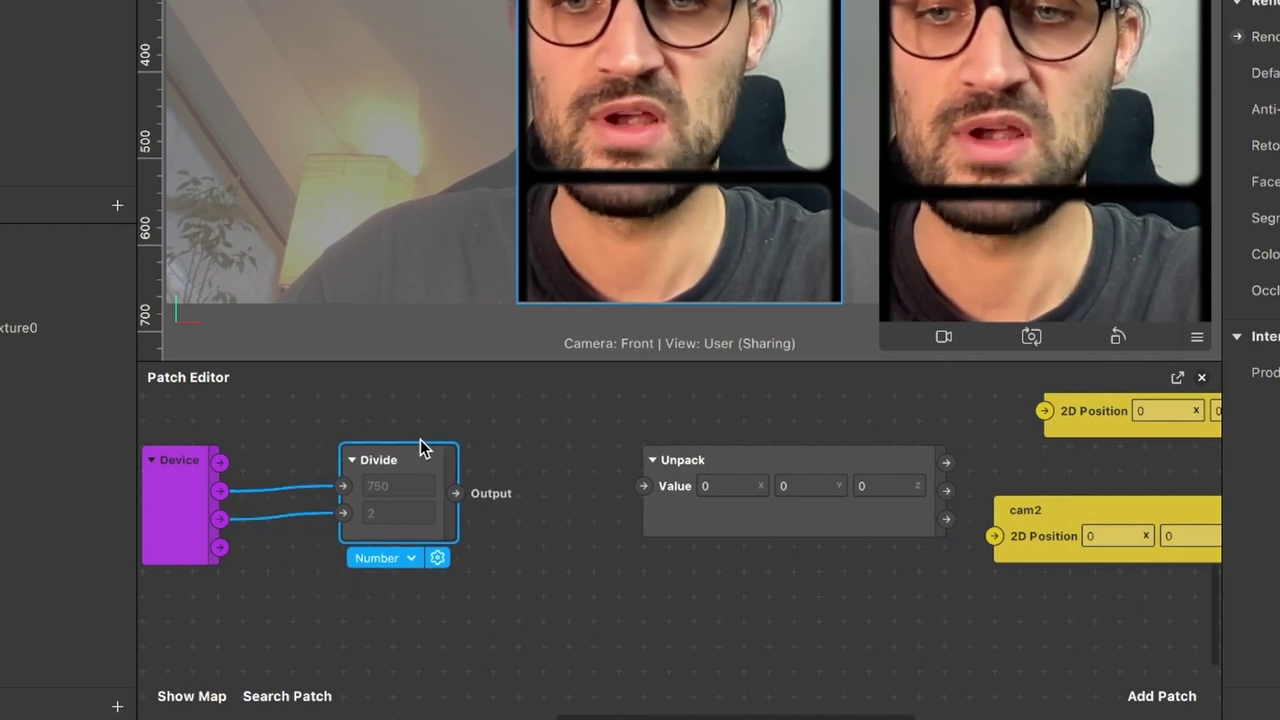
left_click_drag(774, 462, 663, 463)
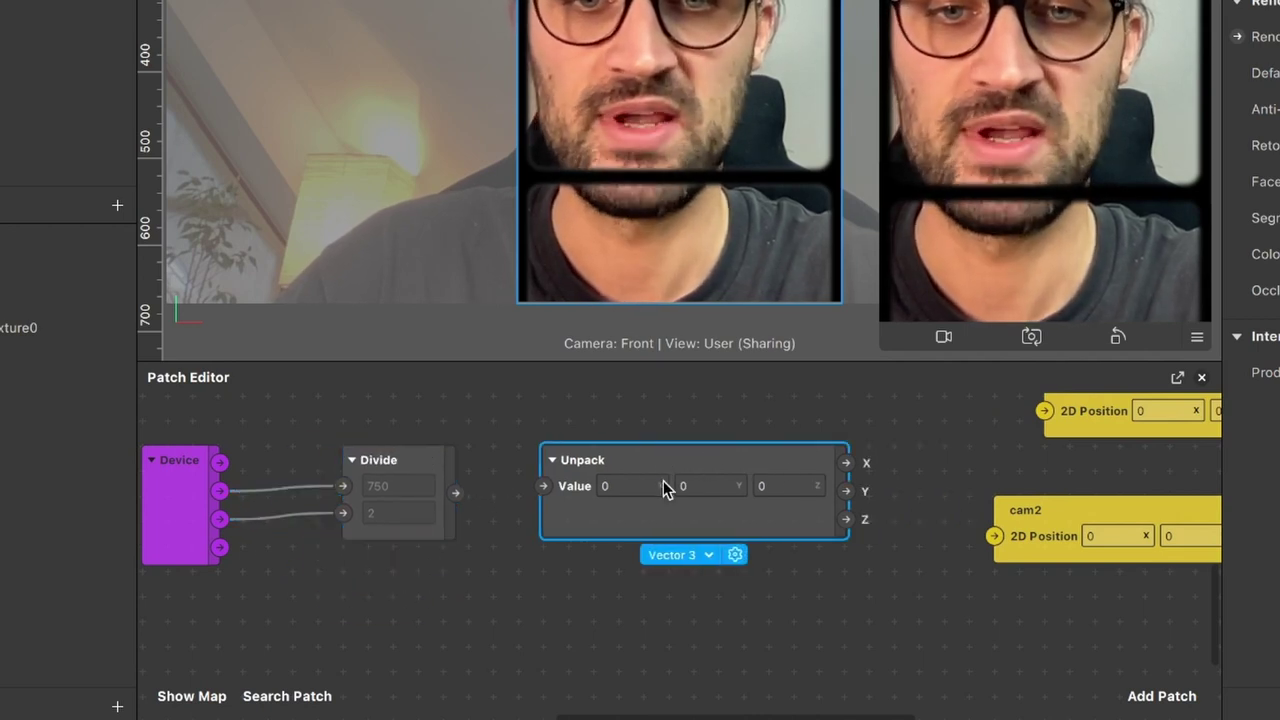
- Change the Unpack patch to Vector 2 and connect the Divide output to its Value input
scroll(663, 487, "up", 3)
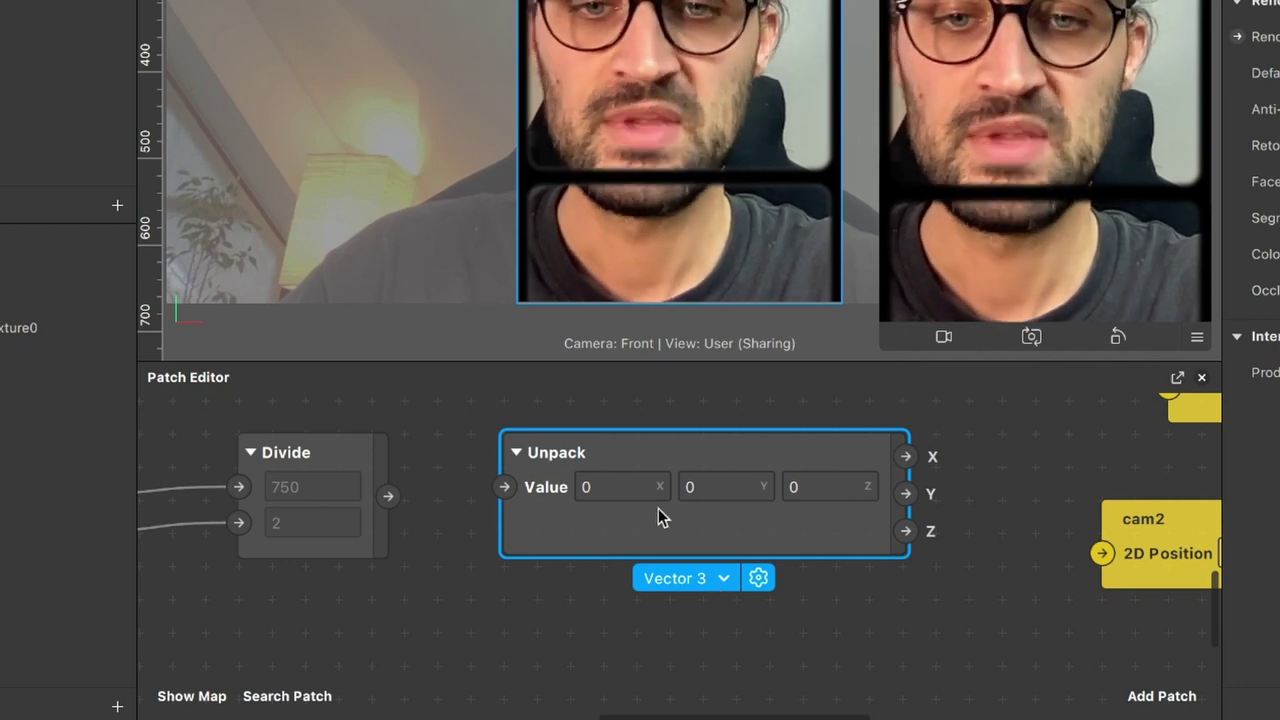
left_click(706, 585)
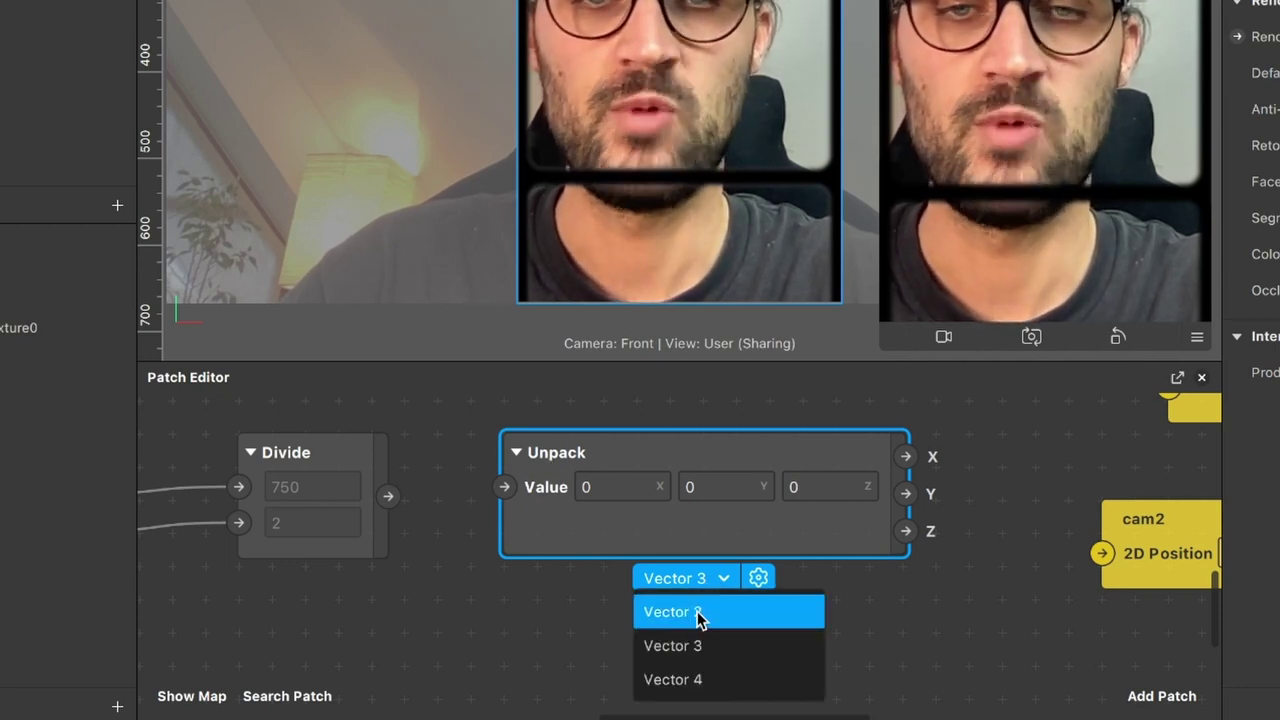
left_click(699, 614)
left_click(615, 461)
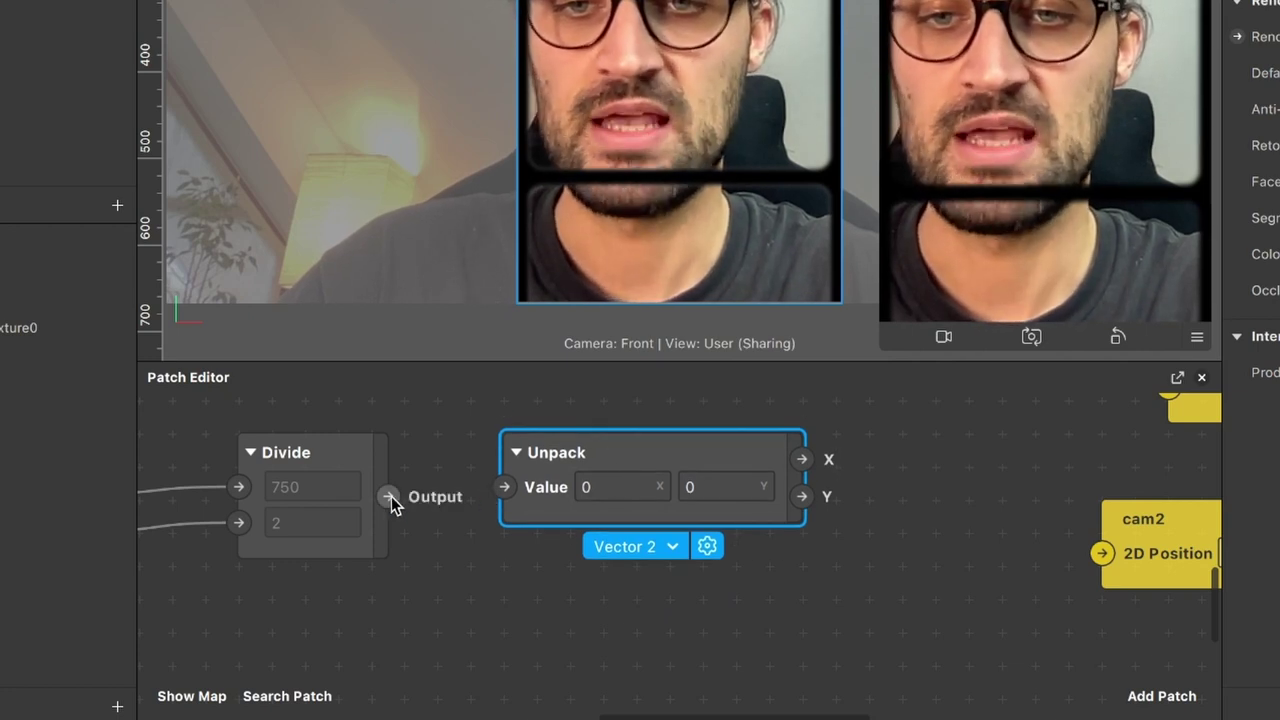
left_click_drag(389, 496, 502, 492)
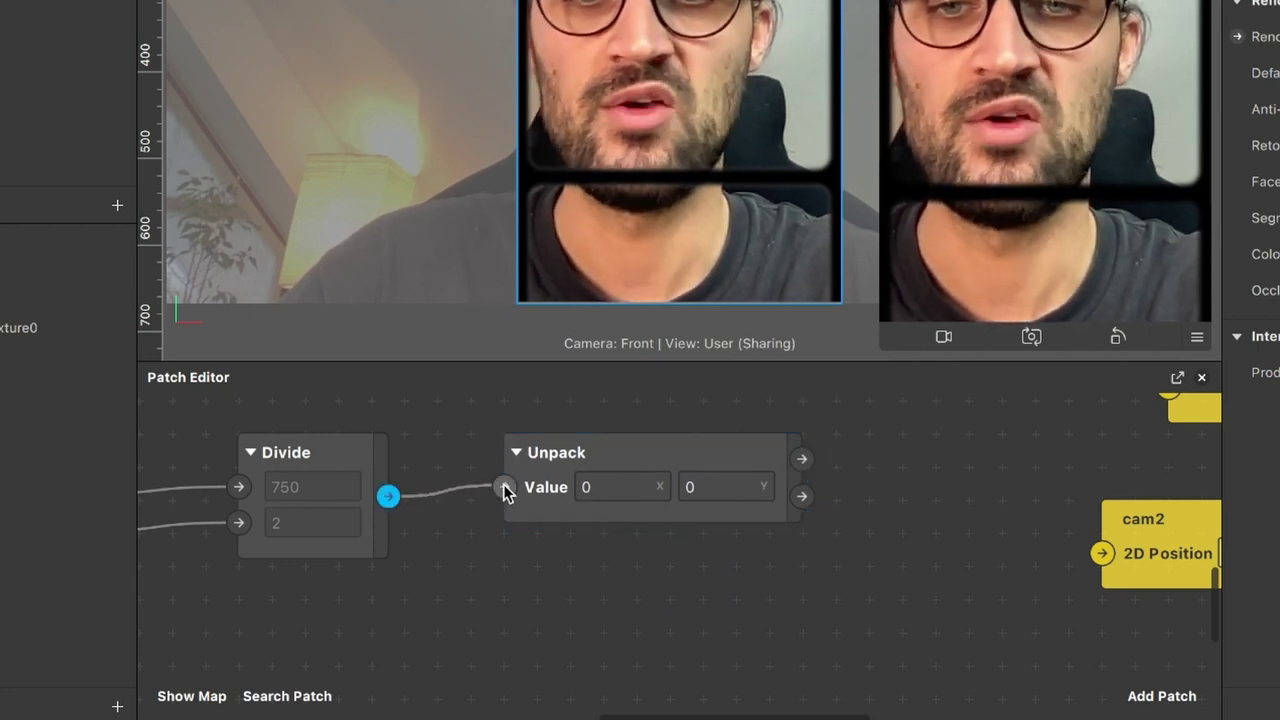
left_click_drag(628, 462, 608, 510)
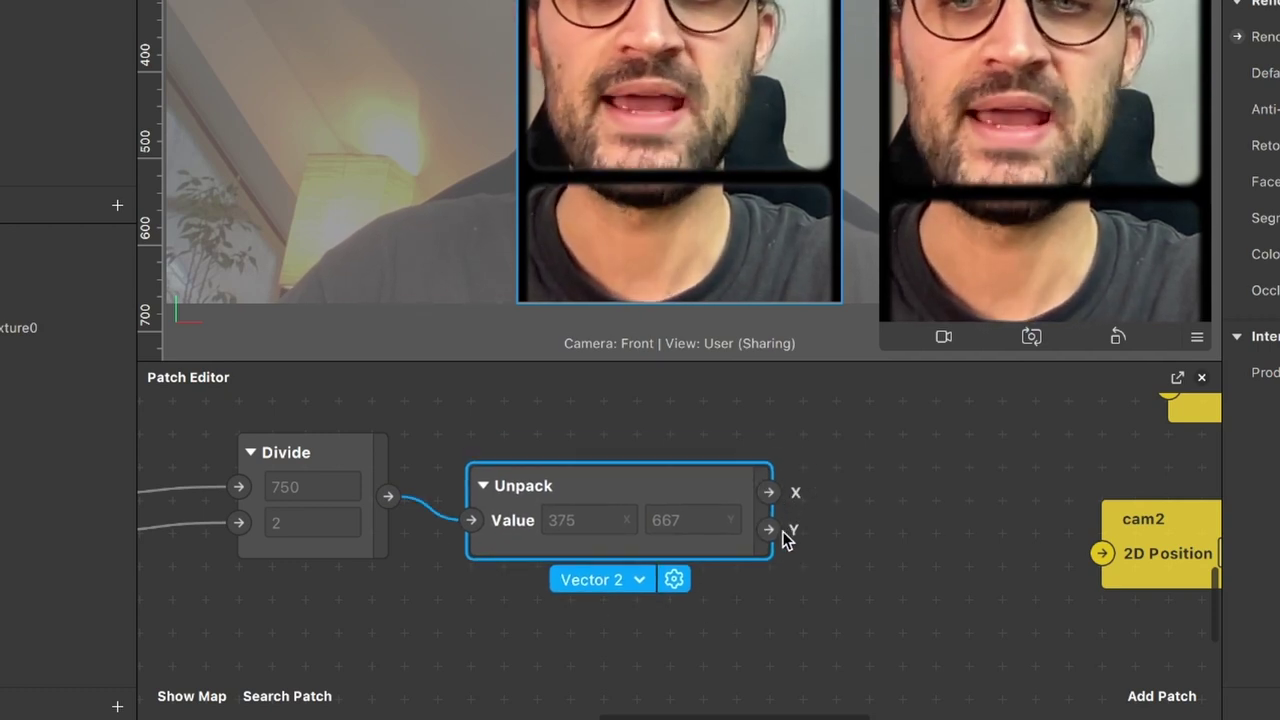
left_click_drag(680, 494, 718, 468)
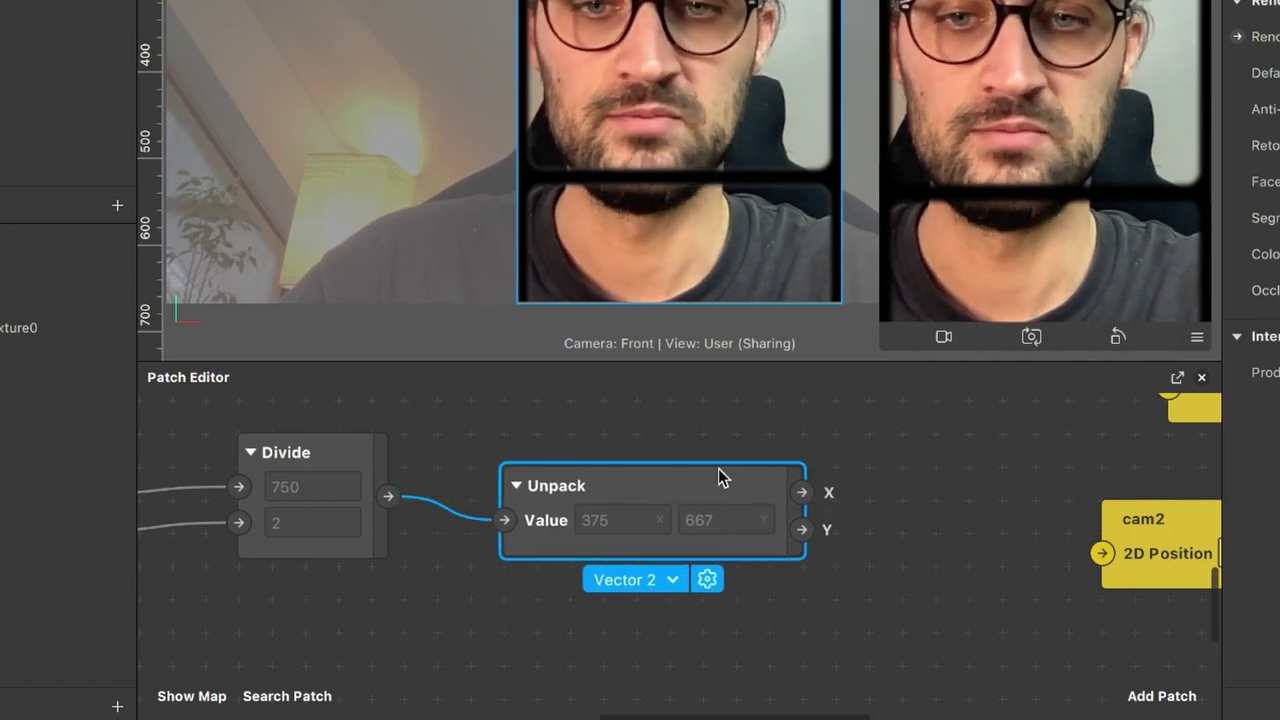
scroll(593, 525, "down", 2)
scroll(593, 525, "left", 3)
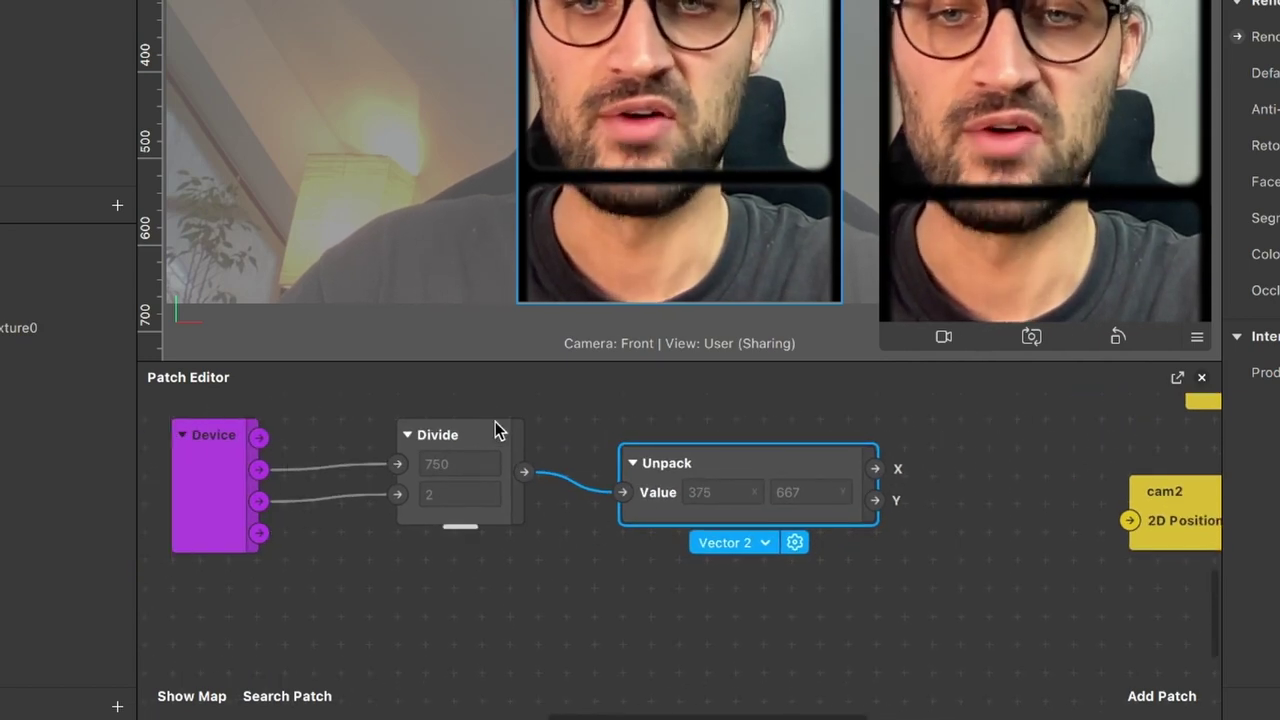
- Add a second Divide patch to the right of Unpack and connect Unpack's Y output to its first input
scroll(766, 531, "right", 5)
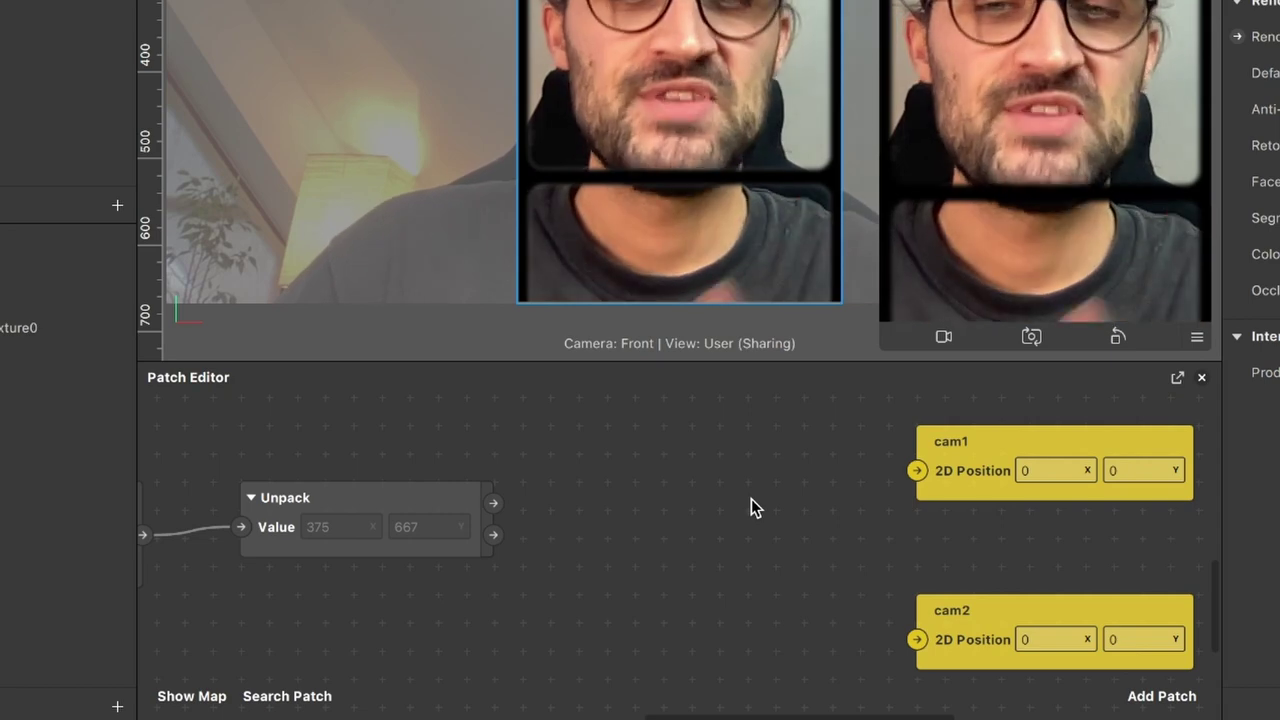
left_click(1158, 695)
type("di")
key("Return")
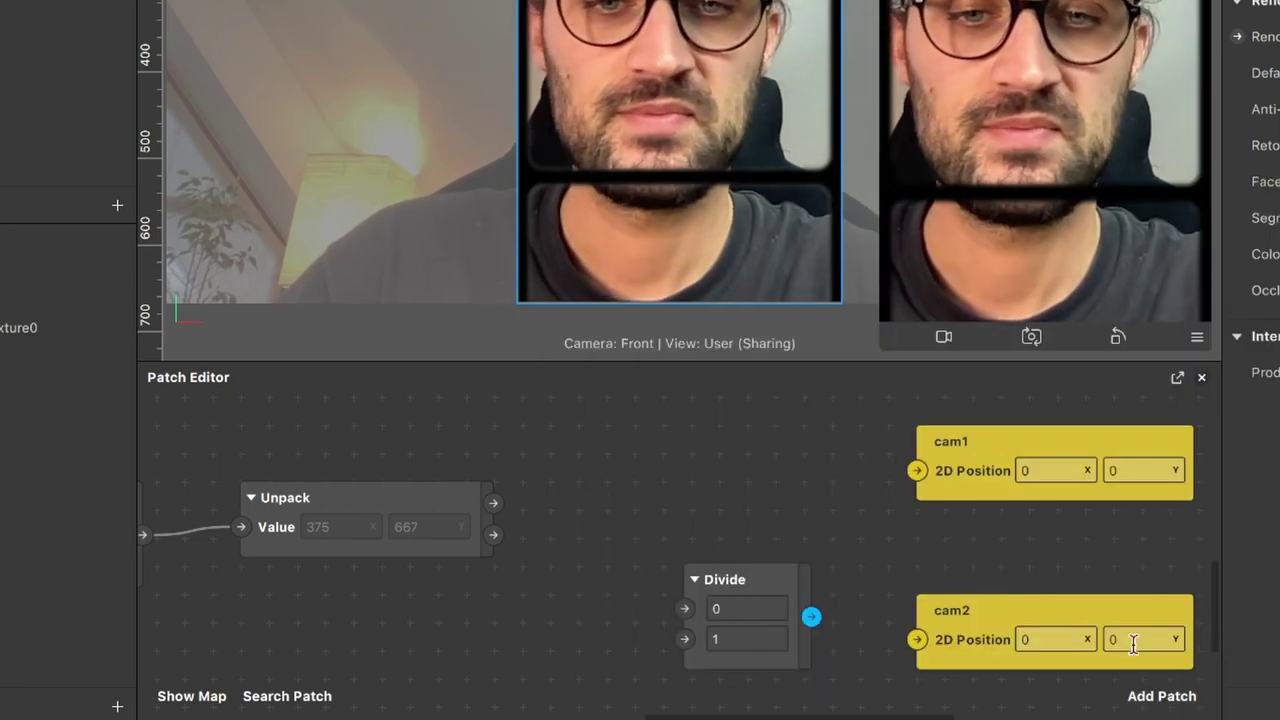
left_click_drag(700, 572, 581, 476)
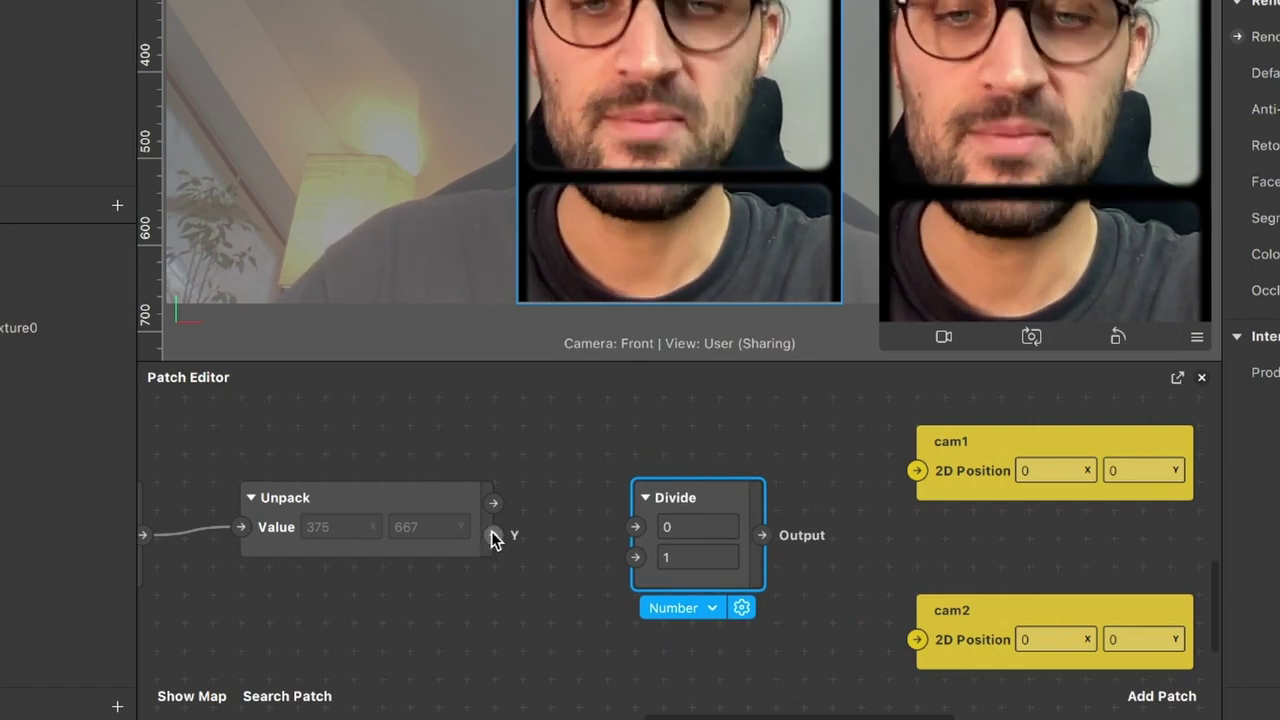
left_click_drag(491, 531, 570, 528)
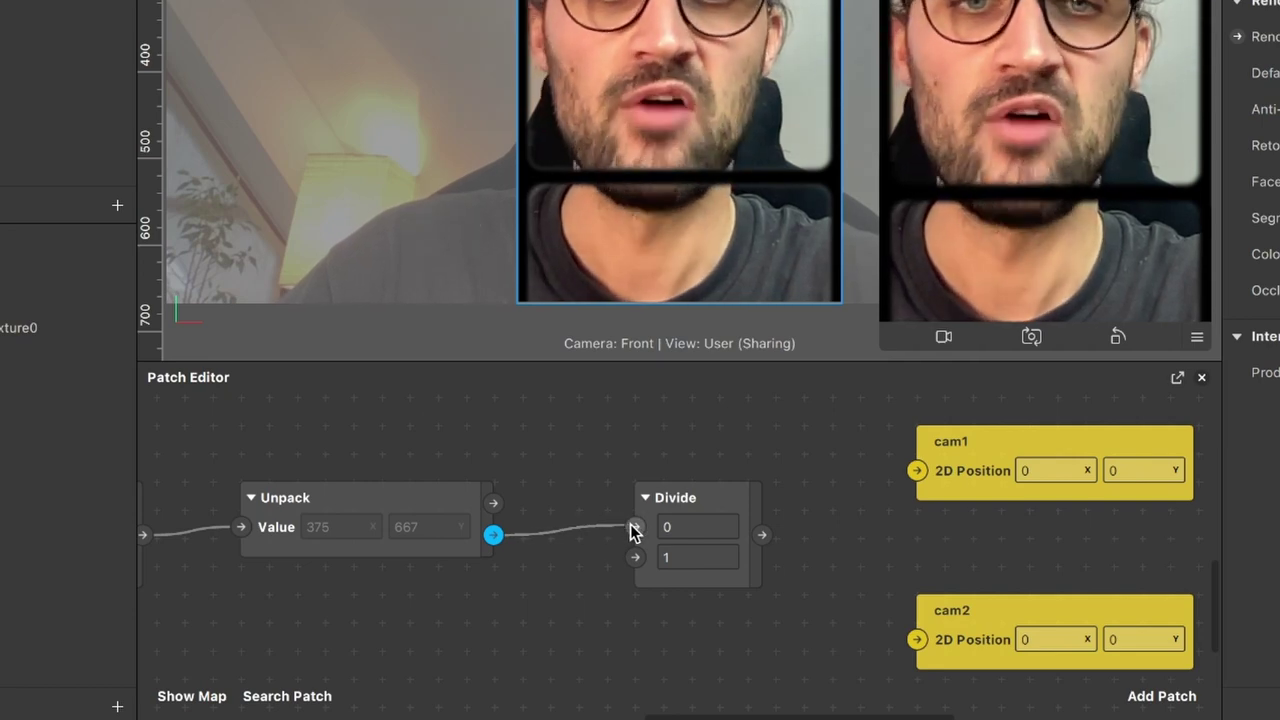
left_click_drag(631, 533, 628, 530)
- Move the cam1 and cam2 position patches further right to make room beside the second Divide patch
scroll(624, 523, "right", 5)
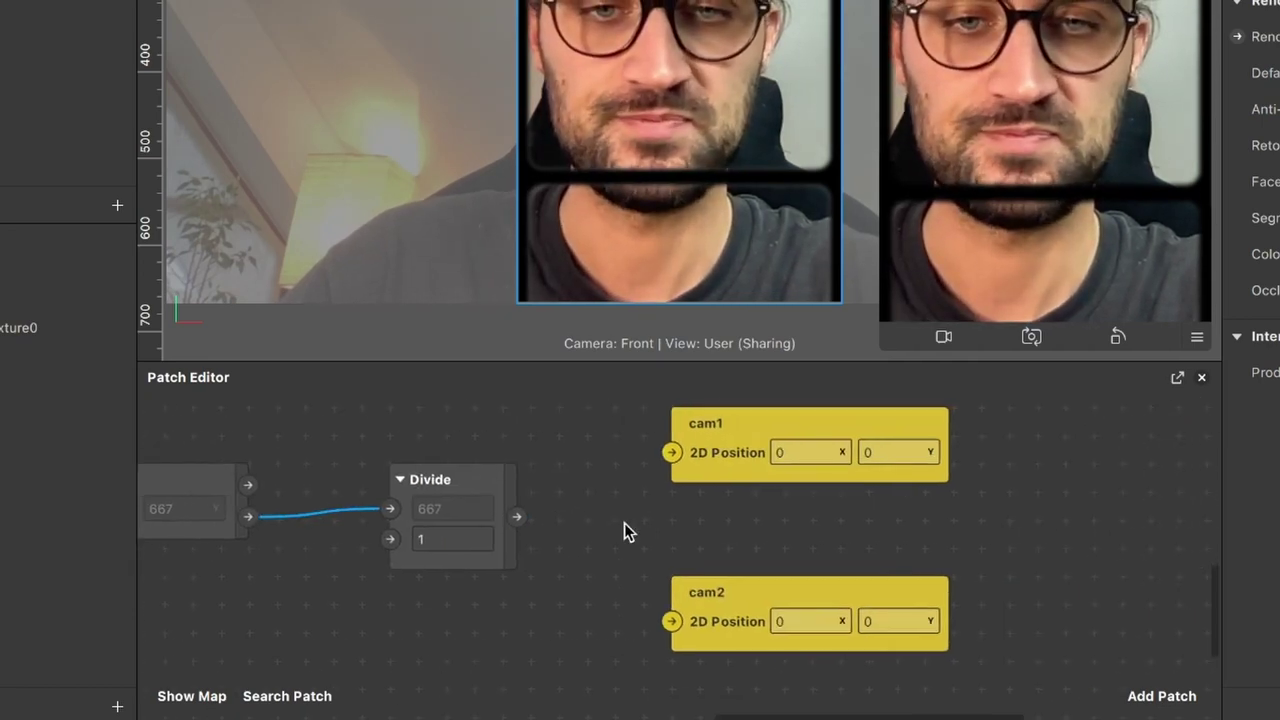
left_click(750, 461)
left_click_drag(750, 459, 886, 434)
left_click_drag(740, 631, 909, 631)
scroll(768, 541, "up", 3)
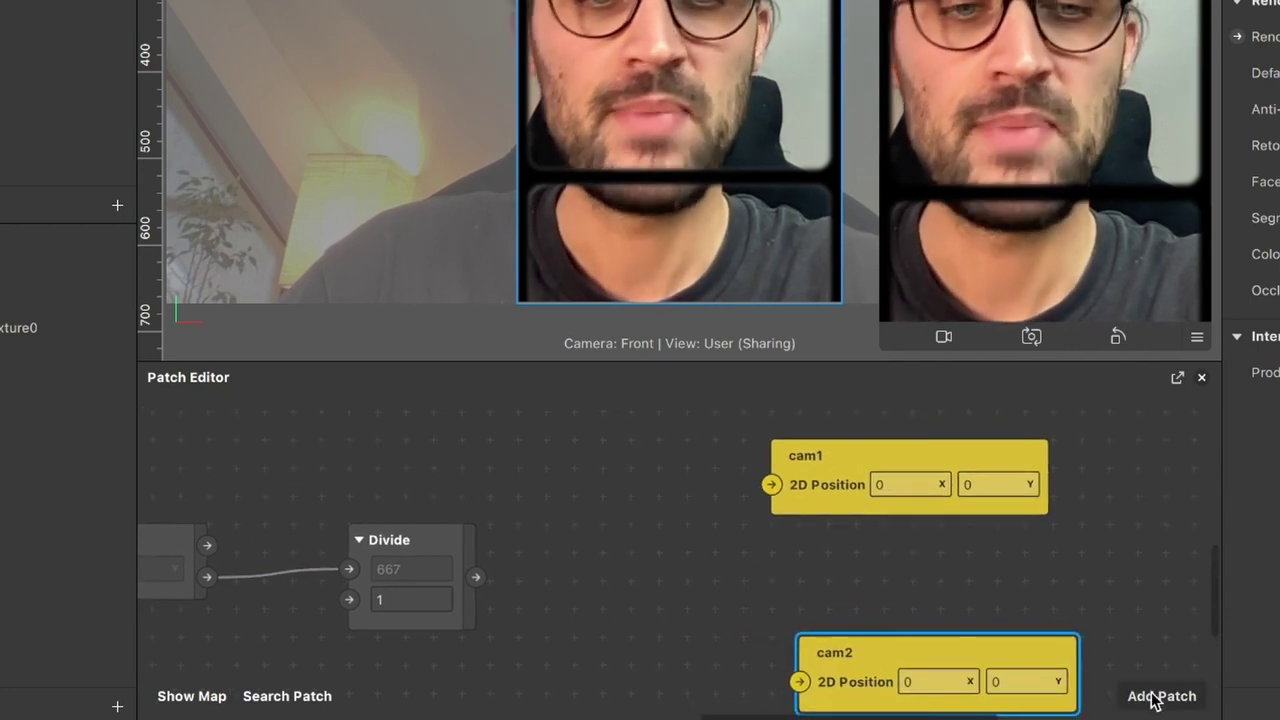
- Add a Pack patch and place it between the second Divide patch and the cam1 position patch
left_click(1158, 694)
type("pac")
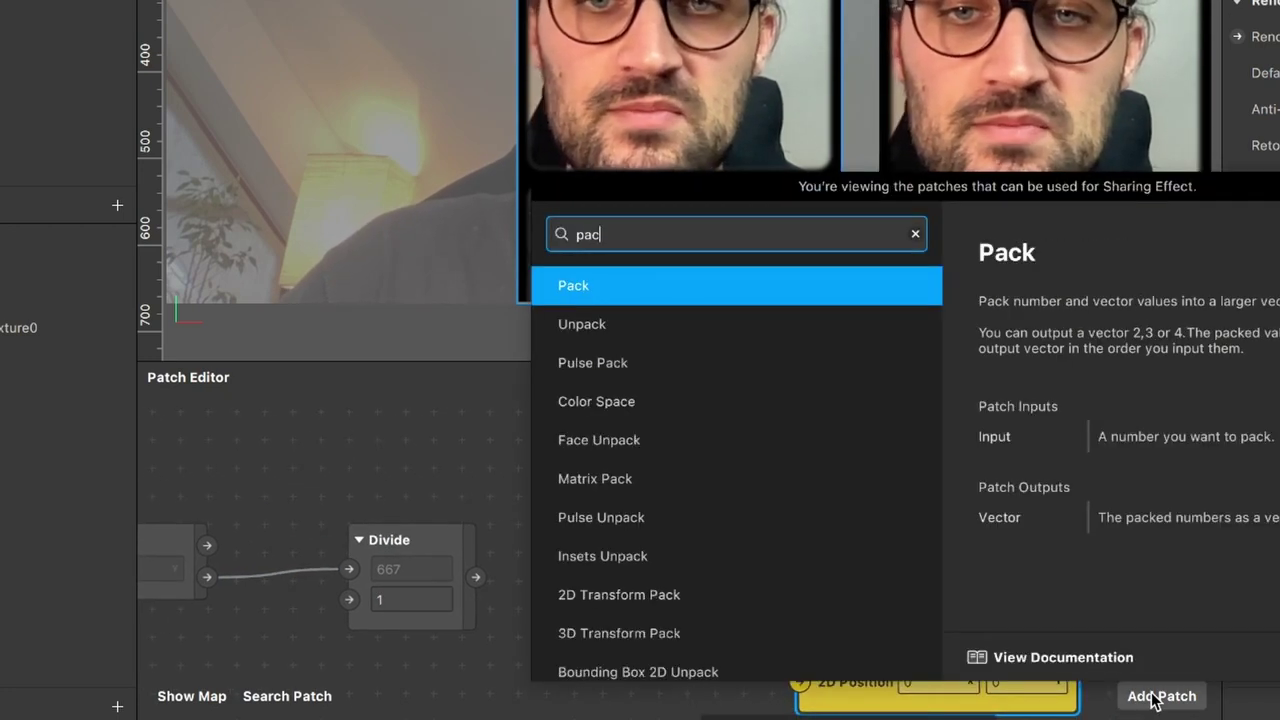
key("Escape")
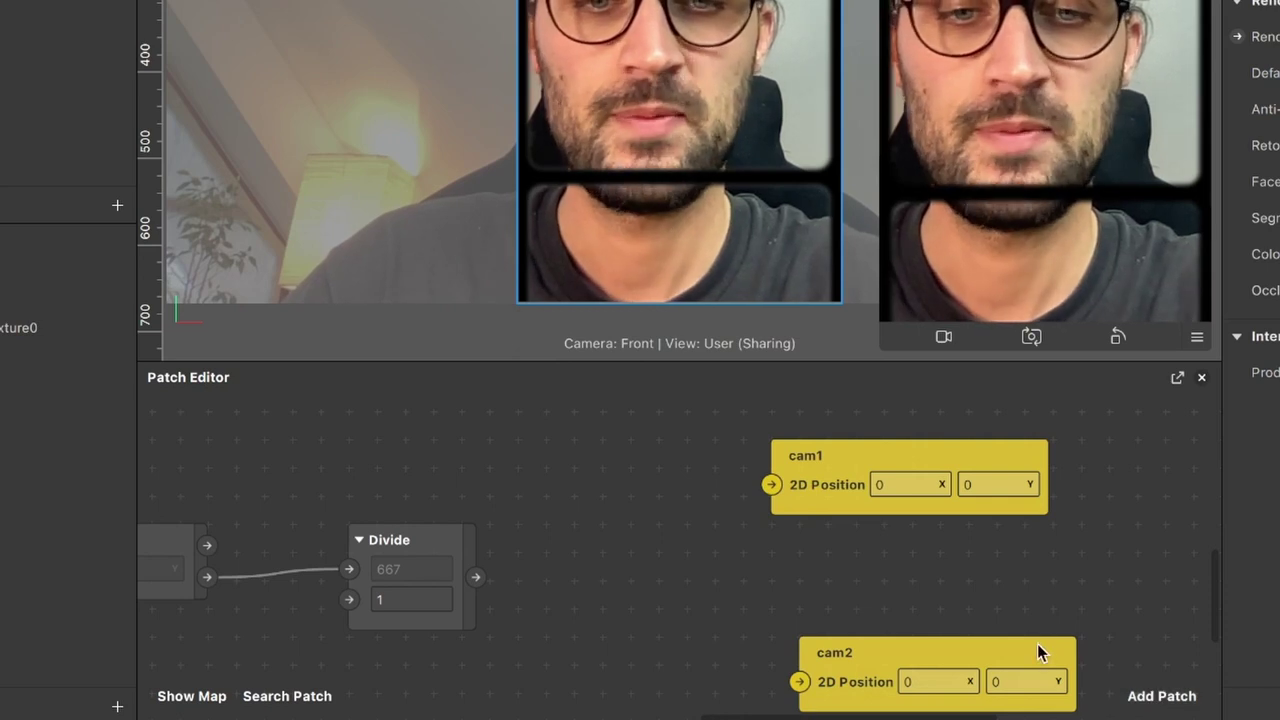
scroll(1037, 643, "down", 4)
scroll(1037, 643, "down", 2, "ctrl")
left_click_drag(768, 578, 697, 455)
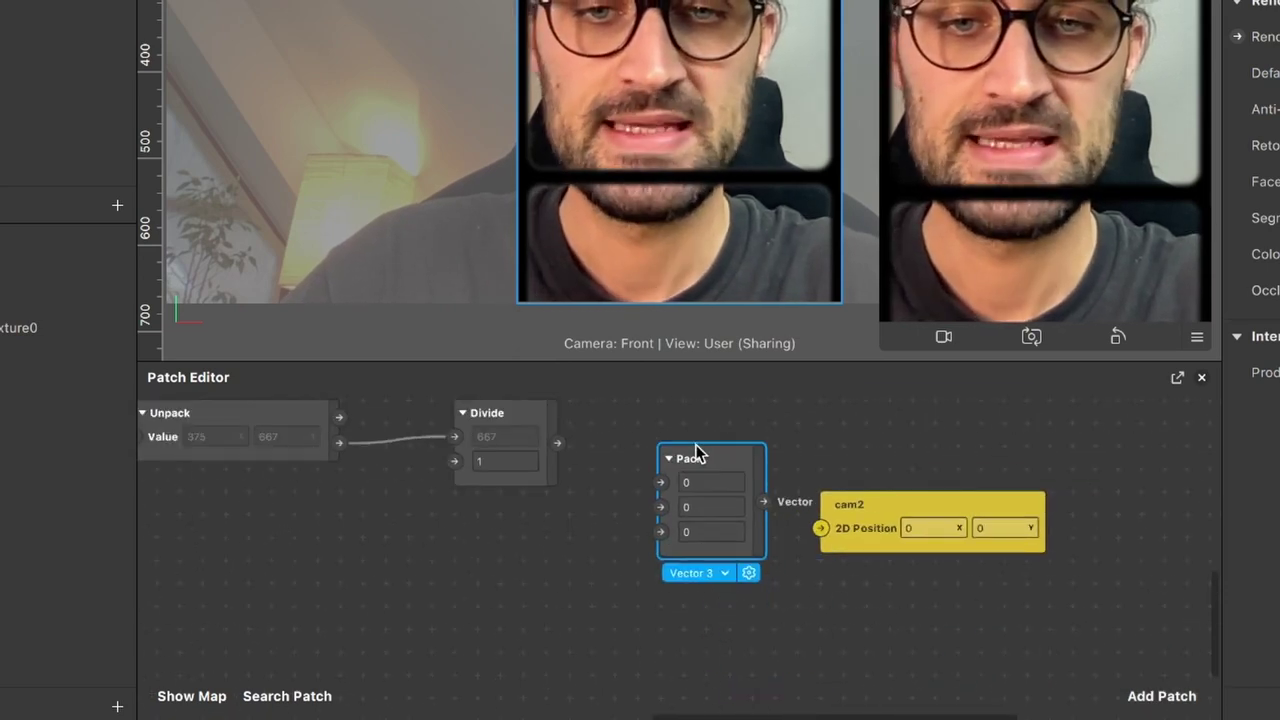
scroll(697, 449, "up", 3)
left_click_drag(722, 610, 697, 513)
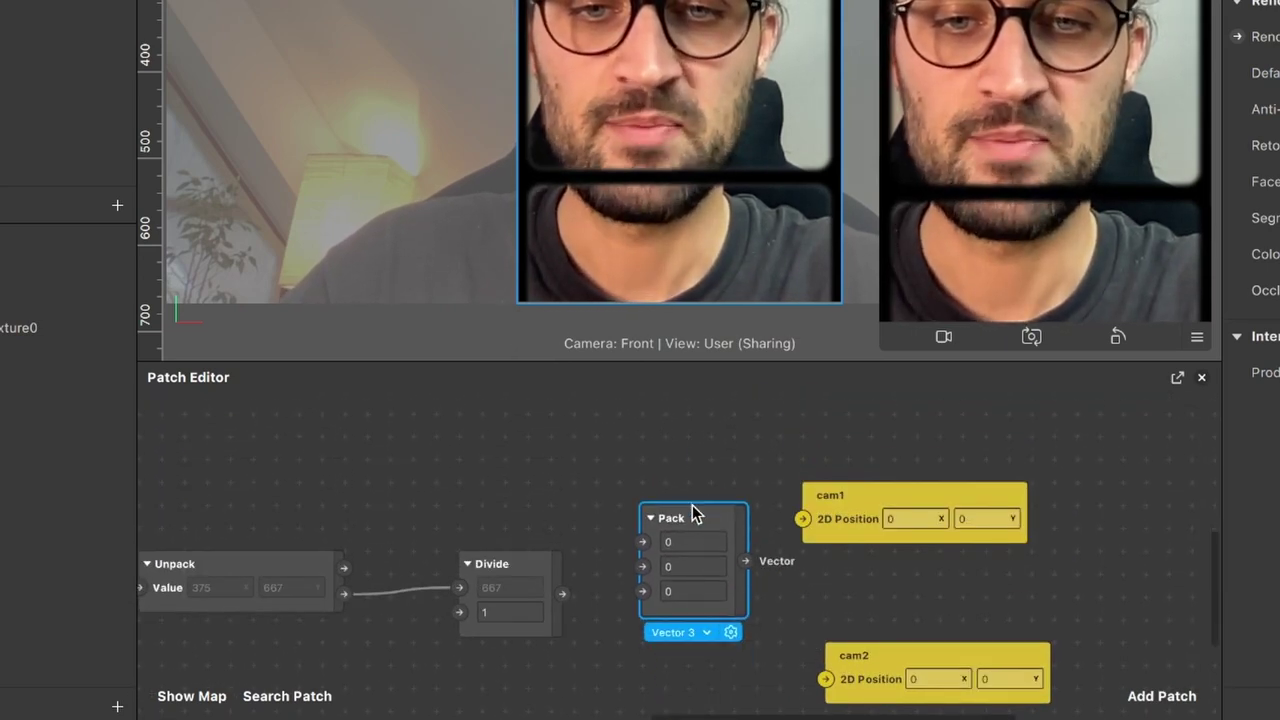
- Change the Pack patch to Vector 2 and align it beside the cam1 position patch
scroll(692, 505, "up", 3, "ctrl")
left_click(680, 655)
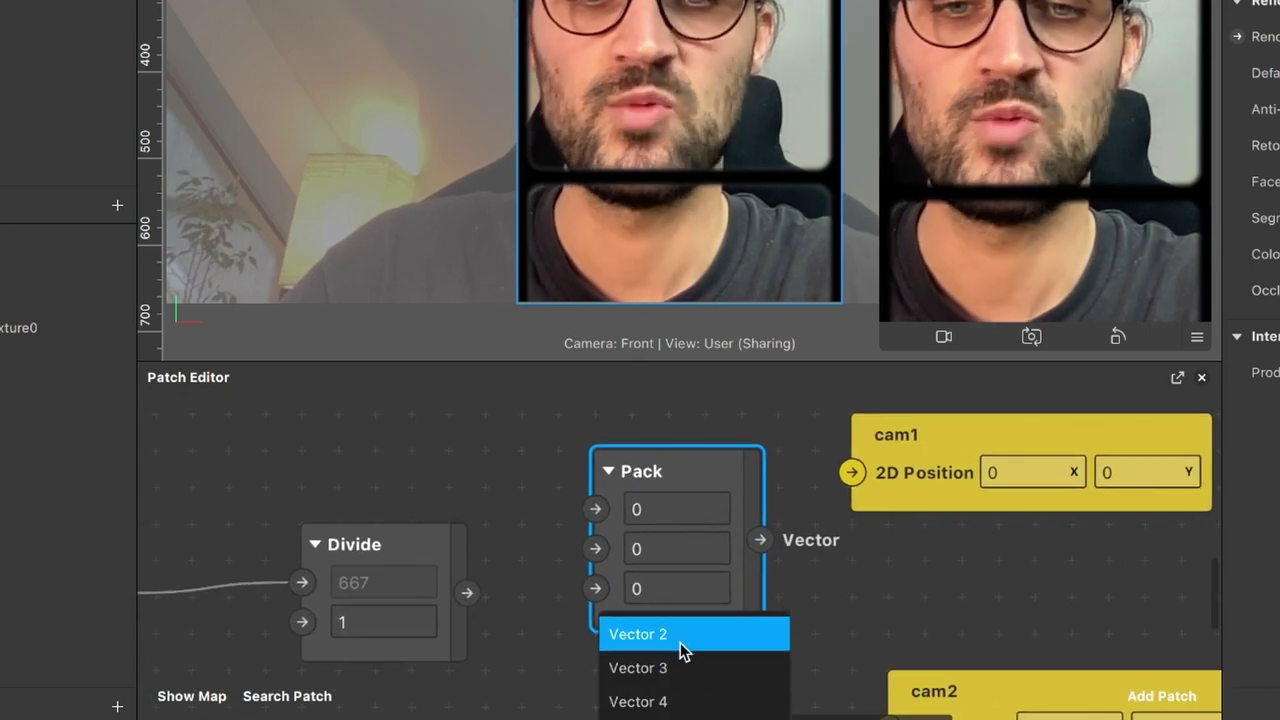
left_click(680, 642)
scroll(935, 551, "down", 3, "ctrl")
left_click(791, 508)
right_click(791, 504)
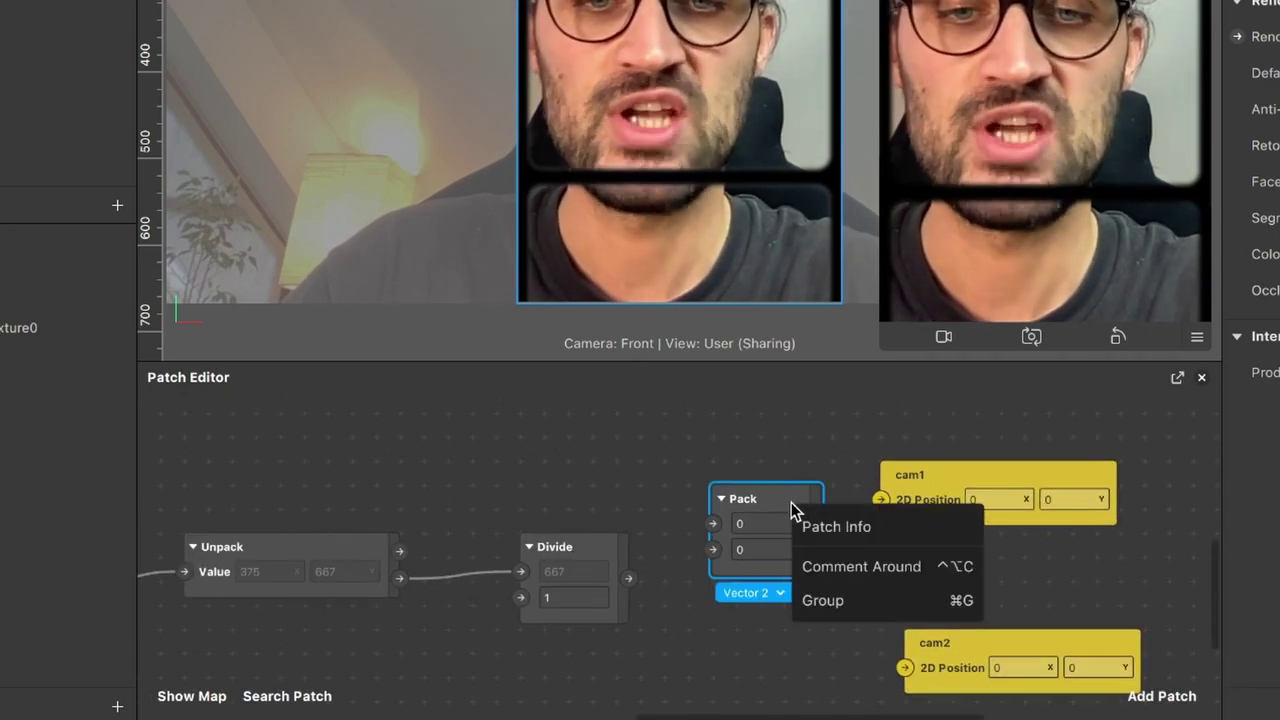
left_click(789, 449)
left_click_drag(769, 506, 748, 467)
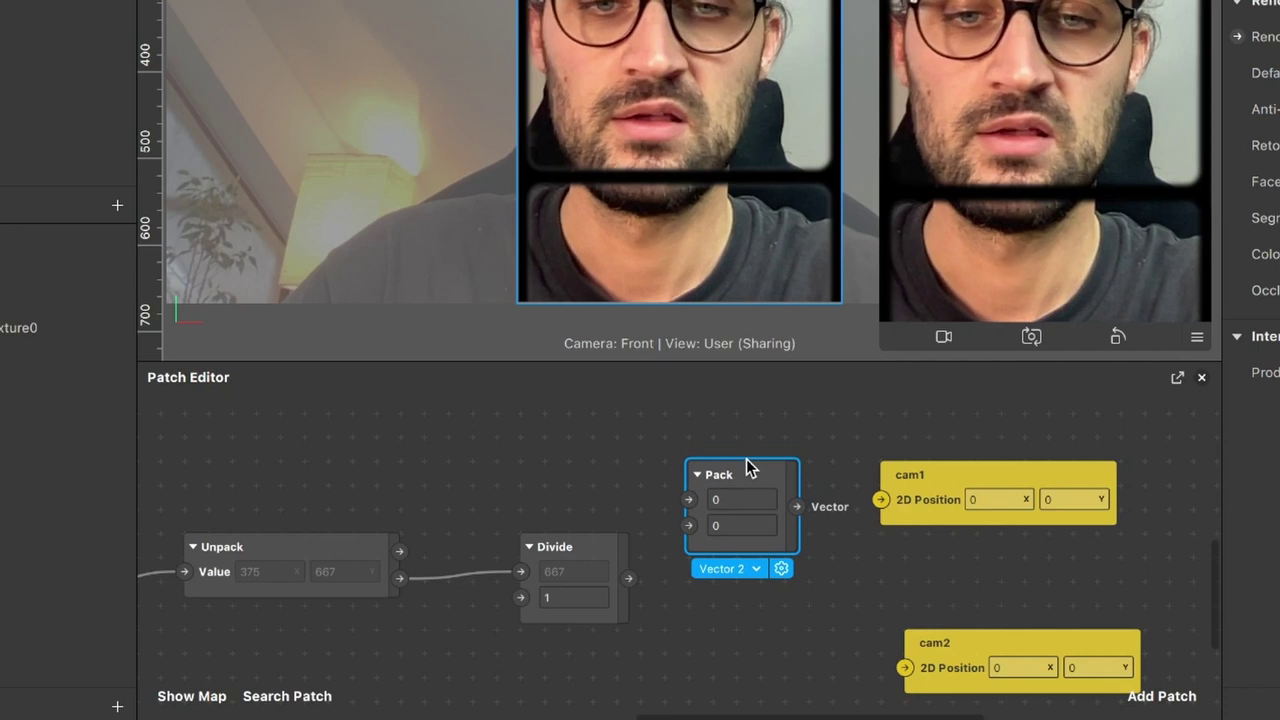
- Duplicate the Pack patch and place the copy below the original, beside the cam2 position patch
key("ctrl+d")
scroll(796, 416, "down", 2)
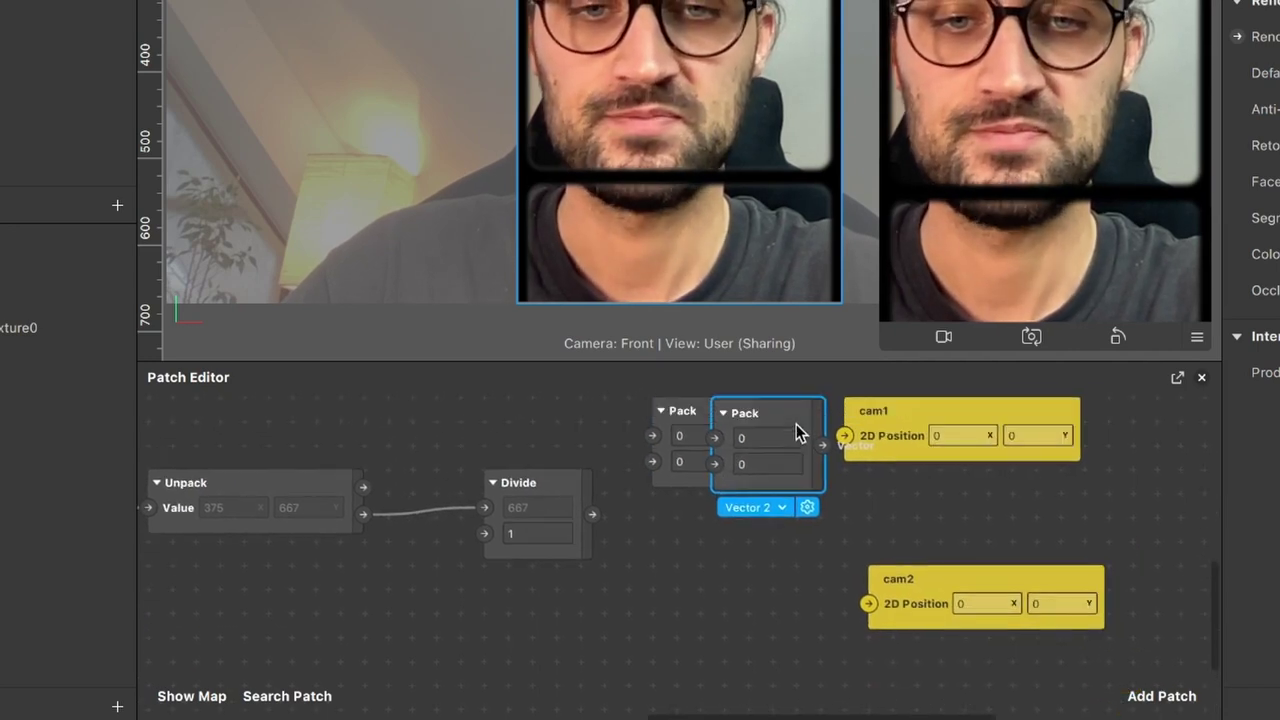
left_click_drag(787, 416, 735, 566)
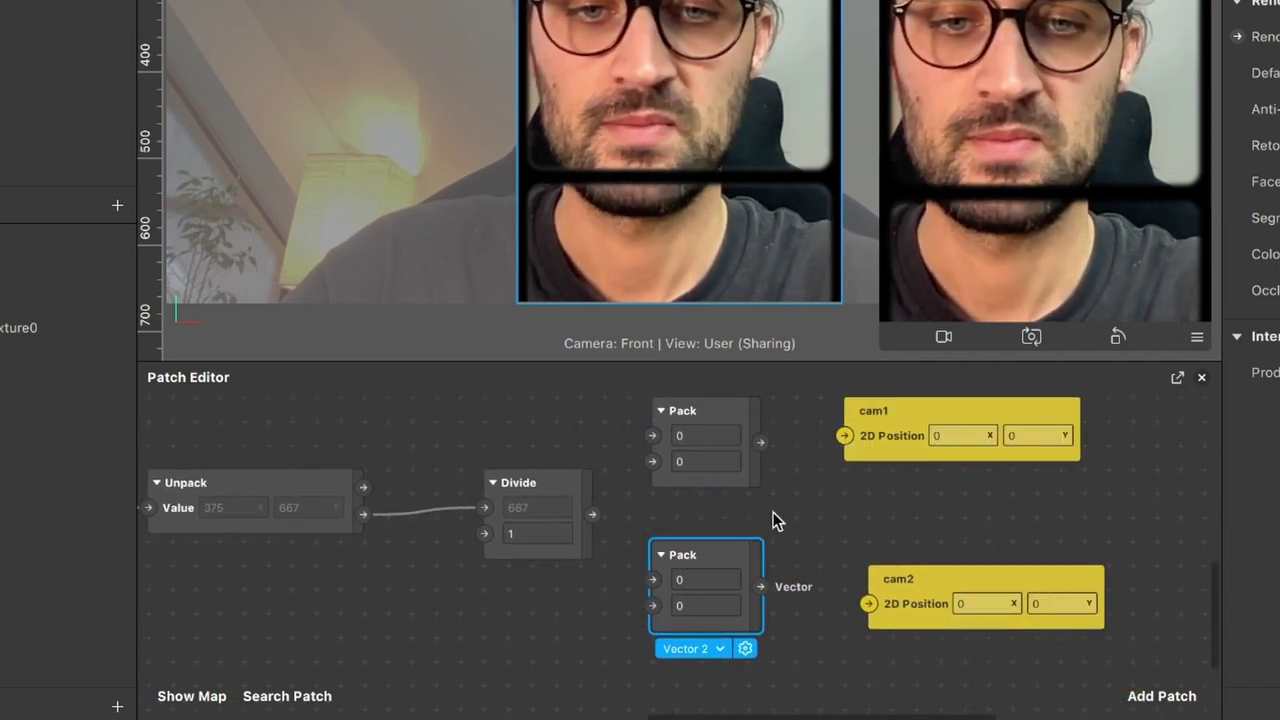
- Move the second Divide patch further left and connect its output to the second input of the upper Pack patch
scroll(773, 512, "up", 3, "ctrl")
scroll(773, 512, "down", 3, "ctrl")
scroll(773, 512, "up", 1)
scroll(773, 512, "left", 2)
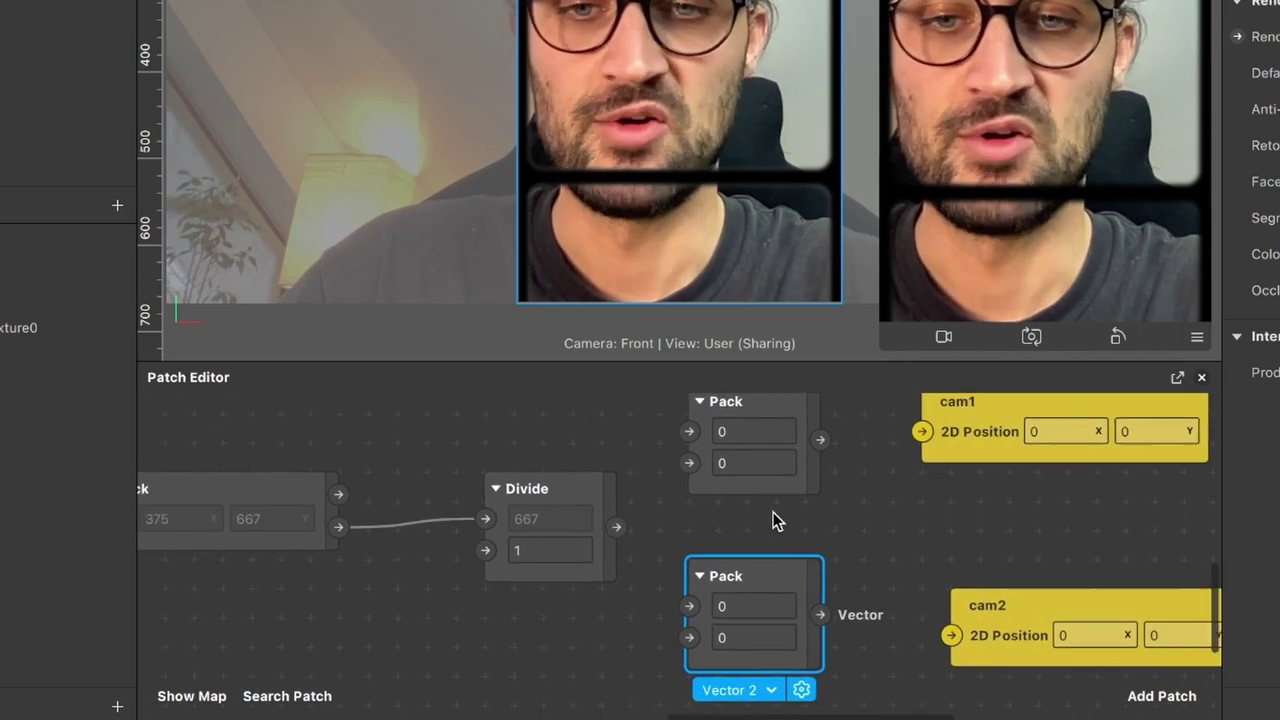
left_click_drag(569, 480, 509, 494)
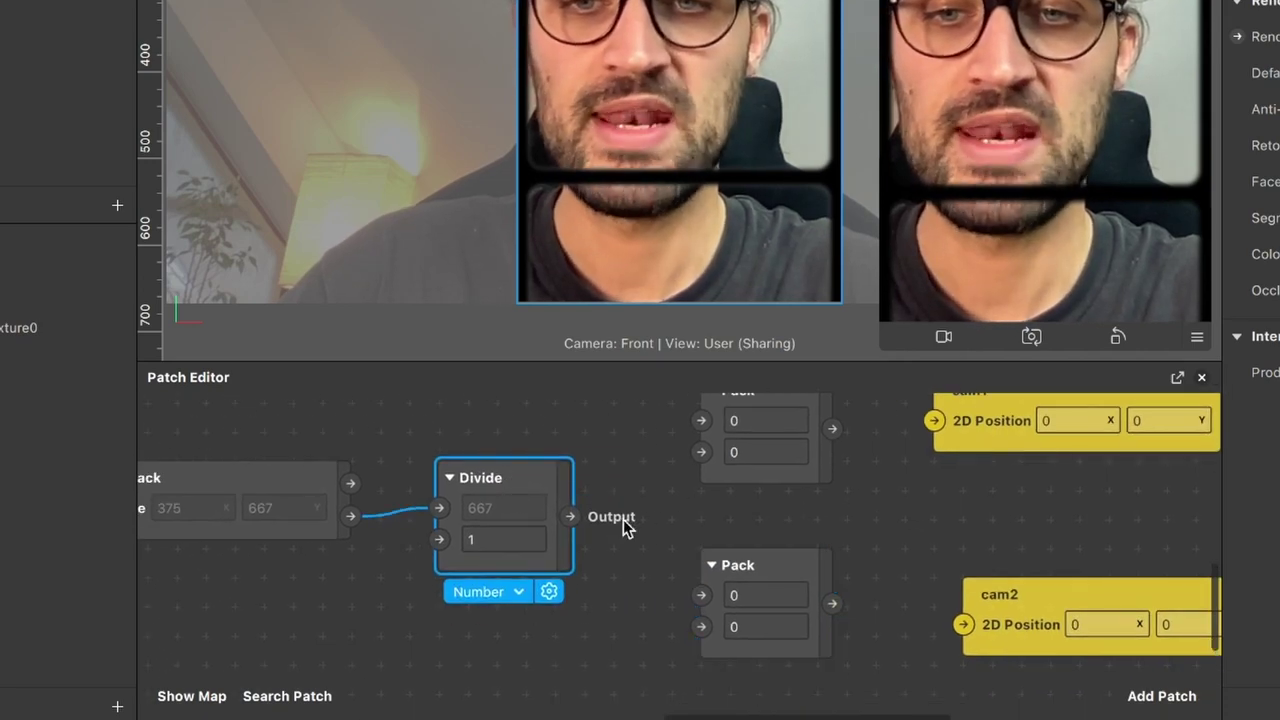
scroll(625, 525, "down", 2, "ctrl")
scroll(625, 525, "up", 1)
scroll(625, 525, "right", 1)
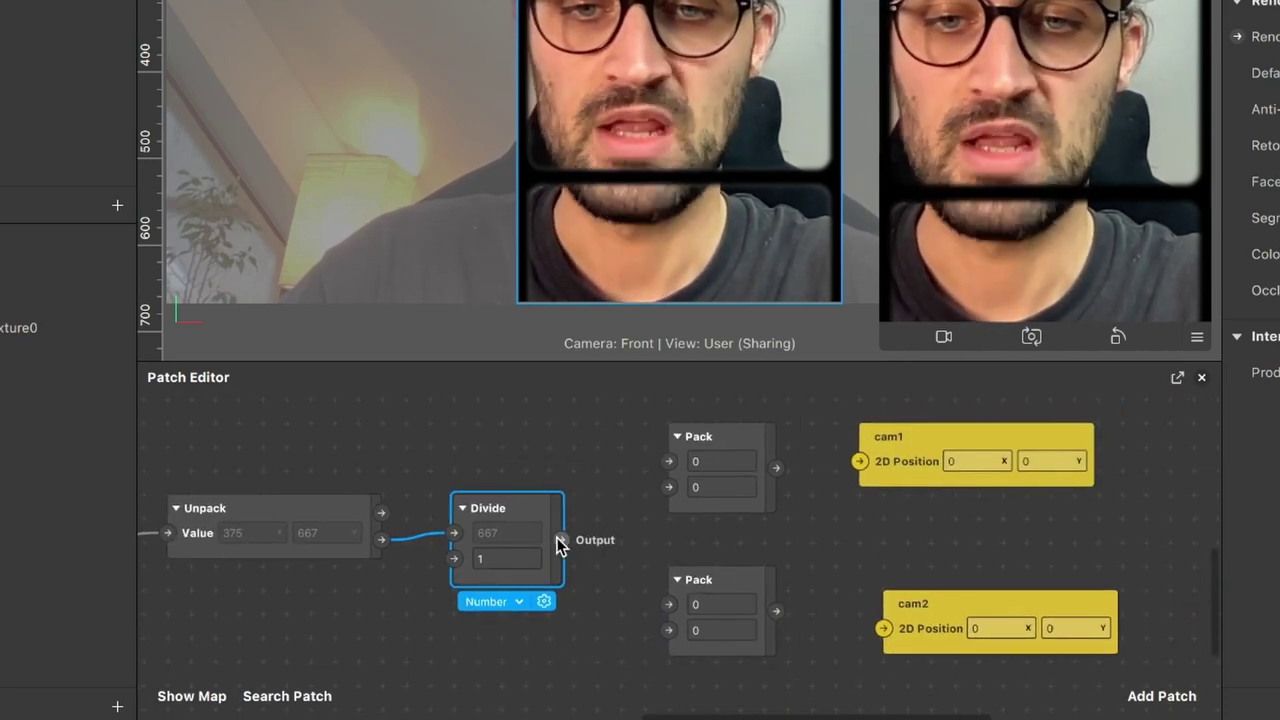
left_click_drag(566, 540, 641, 486)
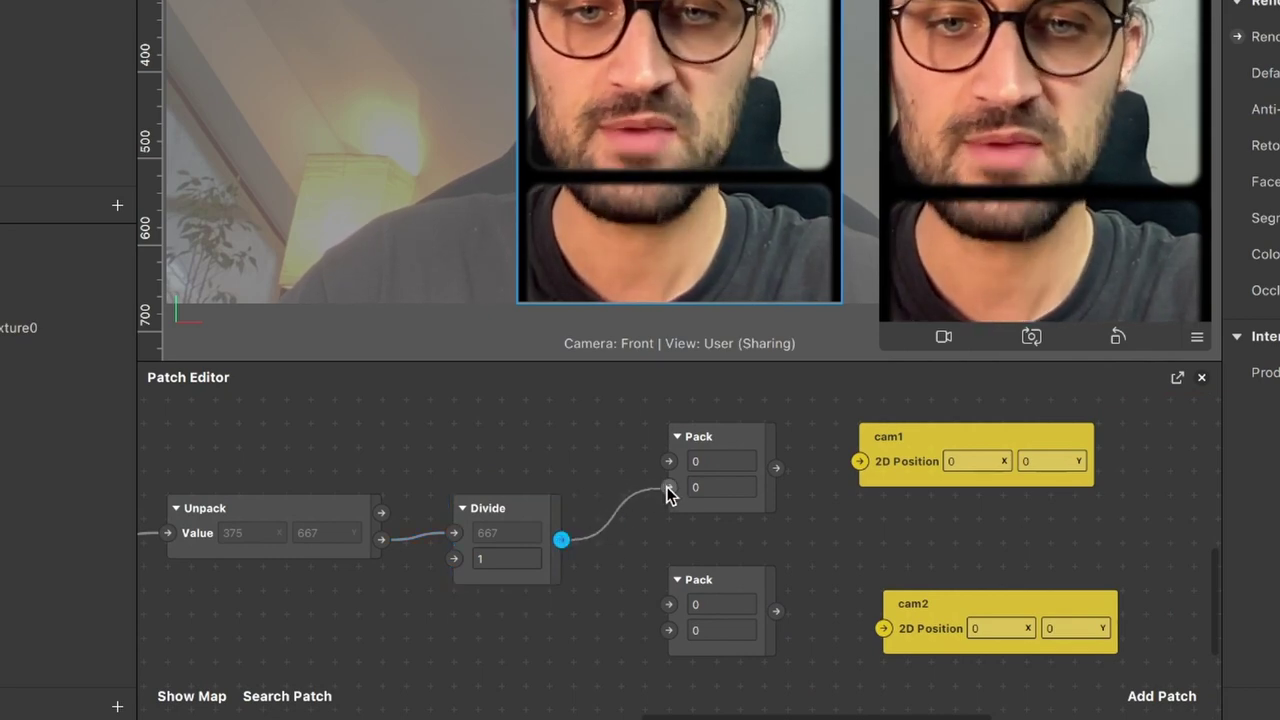
- Connect the upper Pack patch's output to the cam1 2D Position input and shift the cam1 patch further right
scroll(668, 491, "right", 2)
scroll(668, 491, "up", 3, "ctrl")
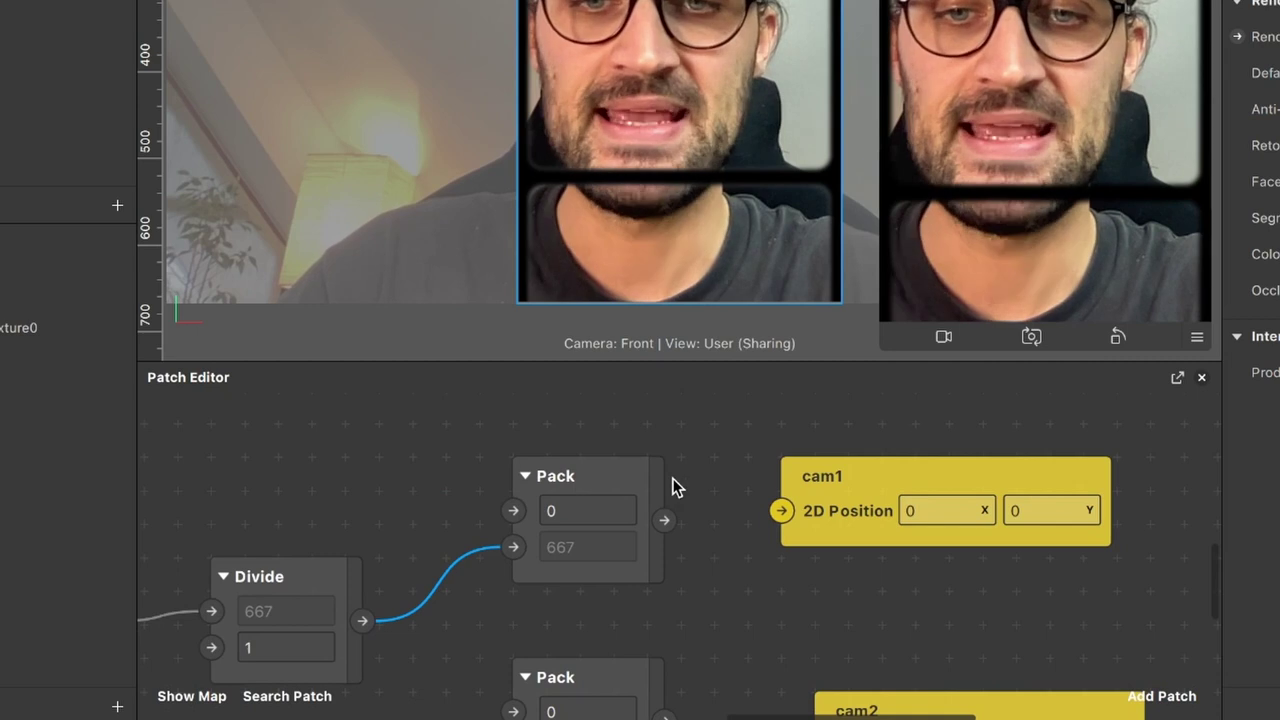
scroll(582, 482, "down", 1)
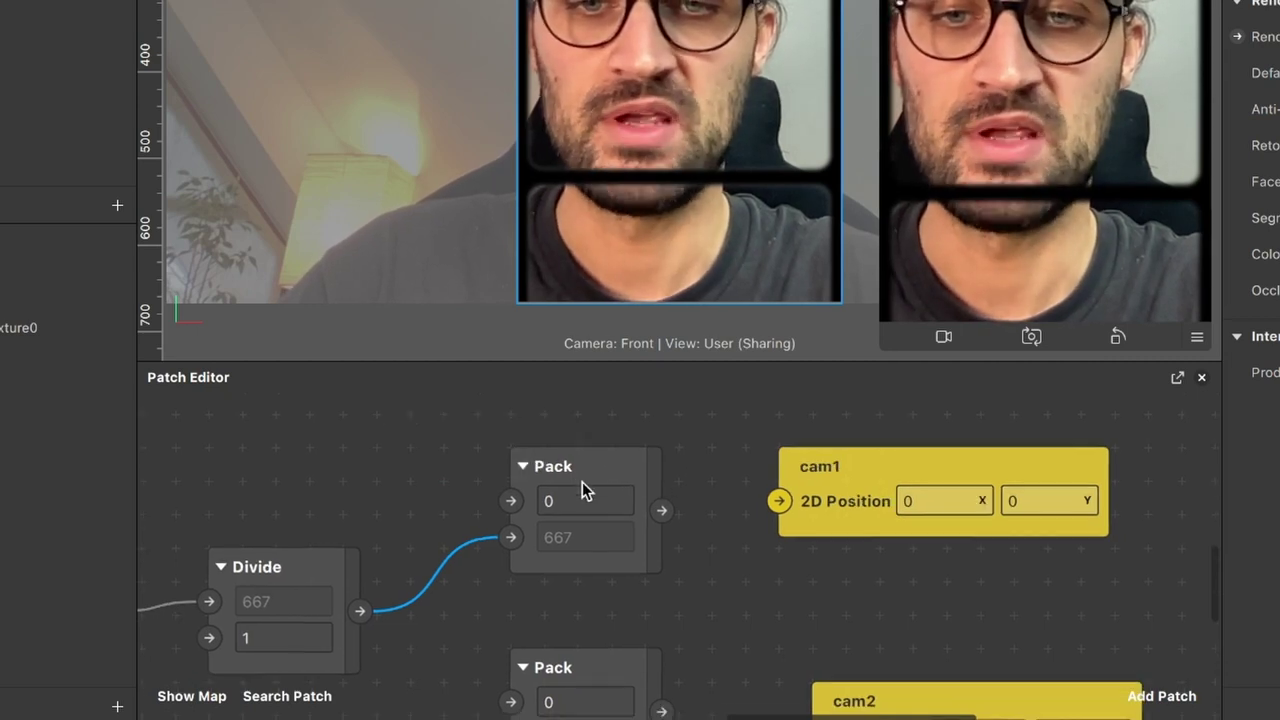
left_click_drag(658, 508, 767, 504)
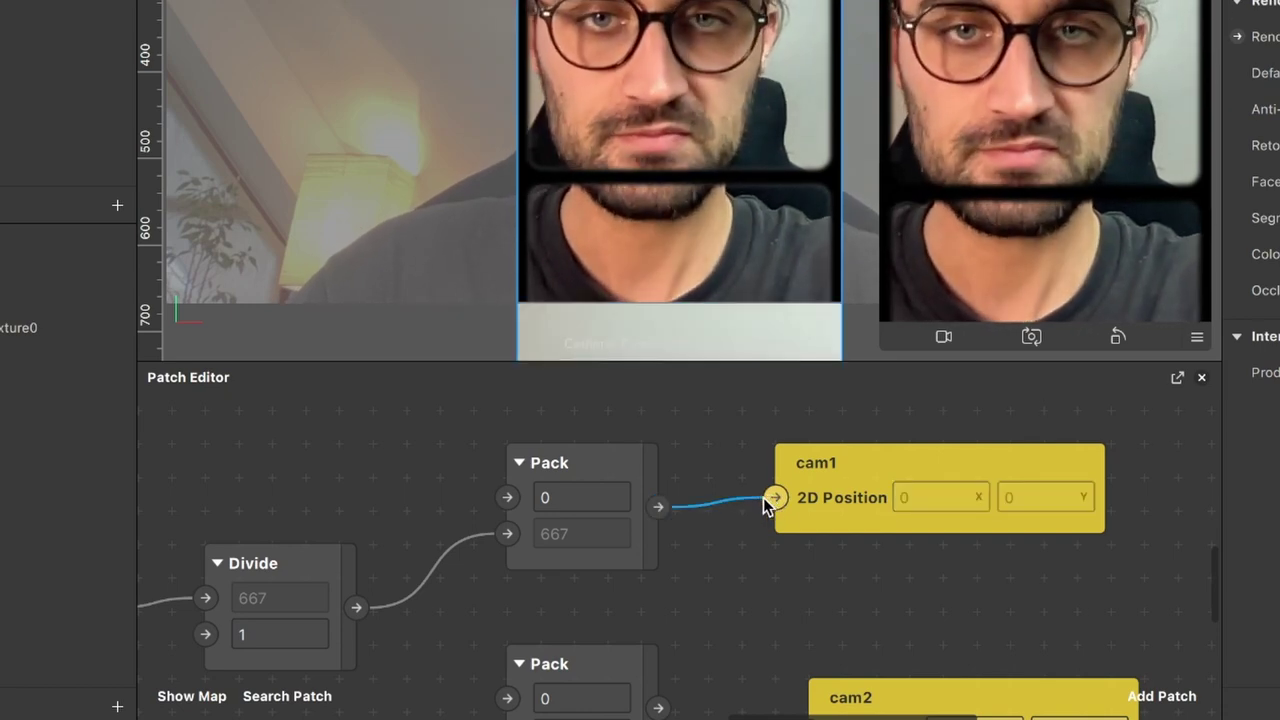
left_click_drag(875, 469, 972, 432)
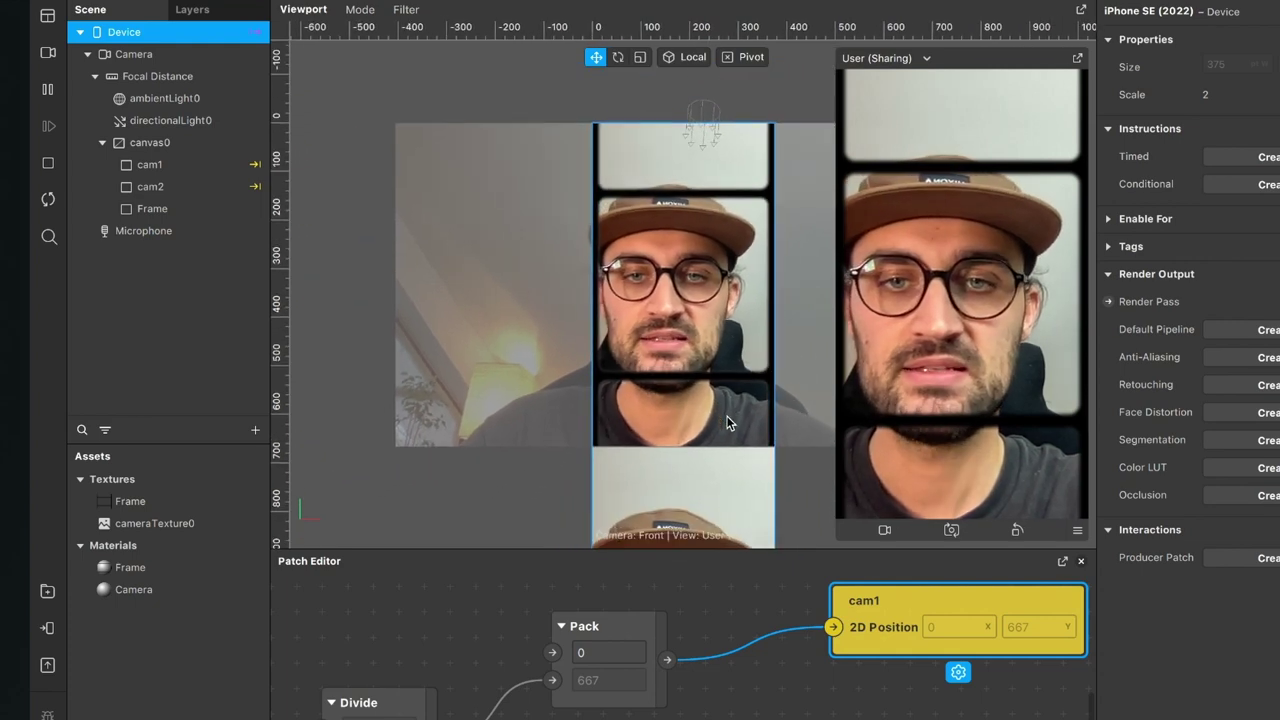
- Move the cam2 position patch and the lower Pack patch further right to make room beside the second Divide patch
scroll(726, 423, "down", 5)
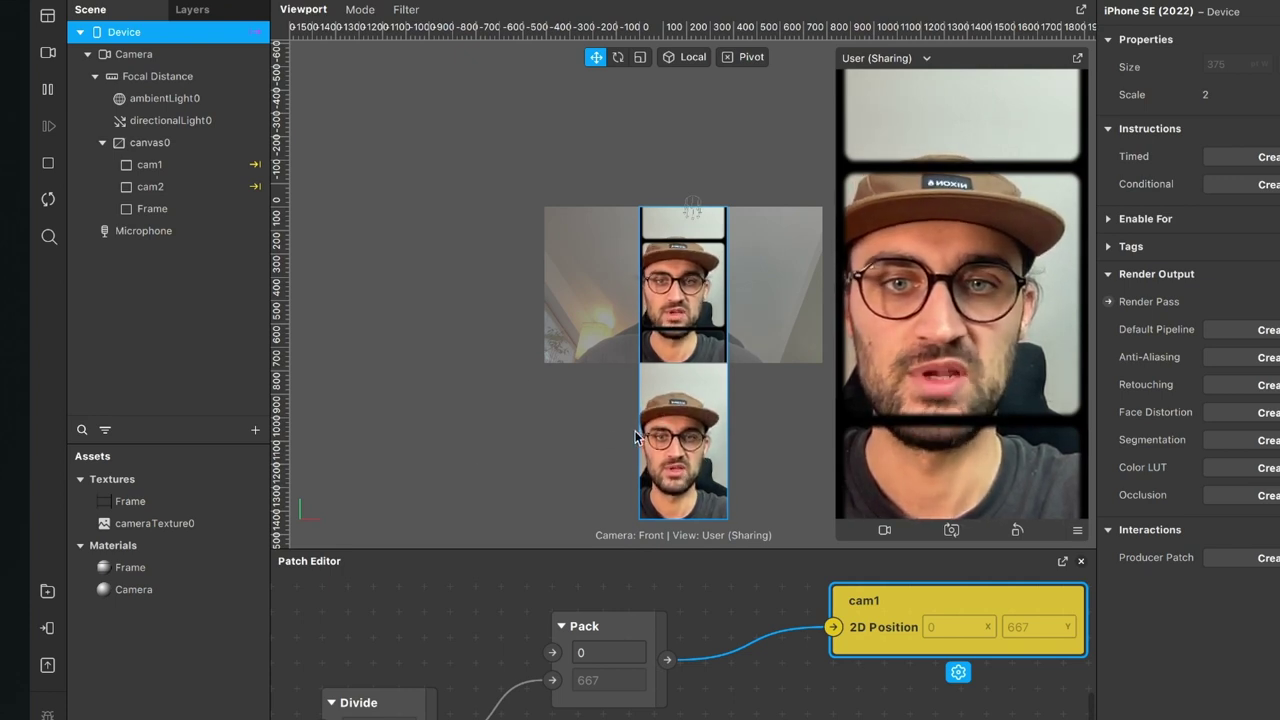
scroll(545, 680, "down", 5)
scroll(551, 677, "up", 2)
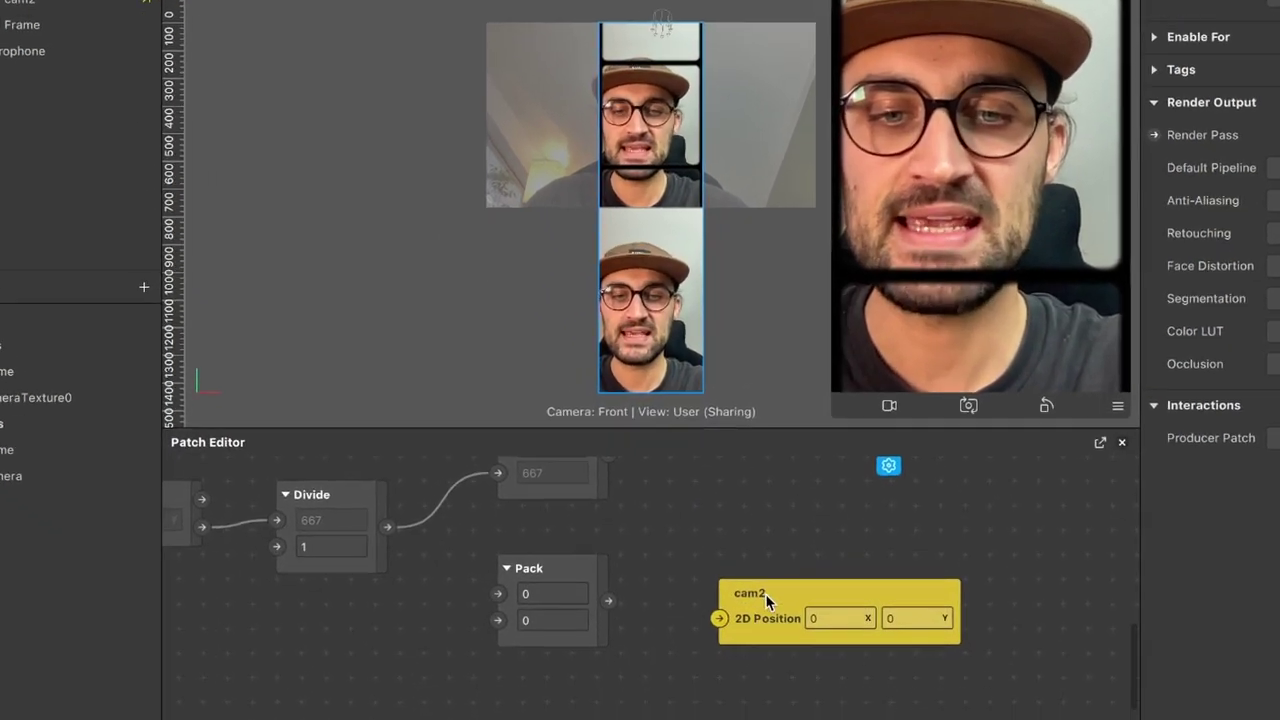
left_click_drag(793, 691, 905, 691)
left_click_drag(594, 670, 779, 664)
left_click_drag(759, 520, 706, 520)
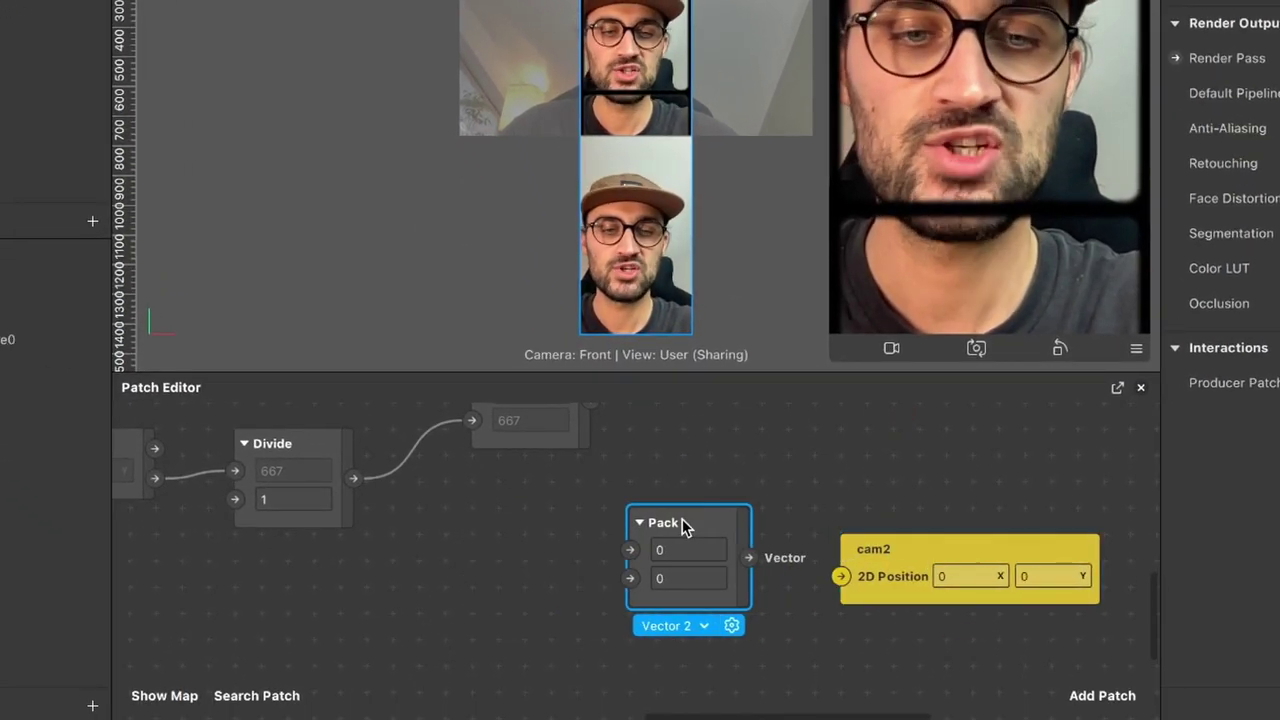
- Add a Negate patch and place it between the second Divide patch and the lower Pack patch
left_click(1137, 699)
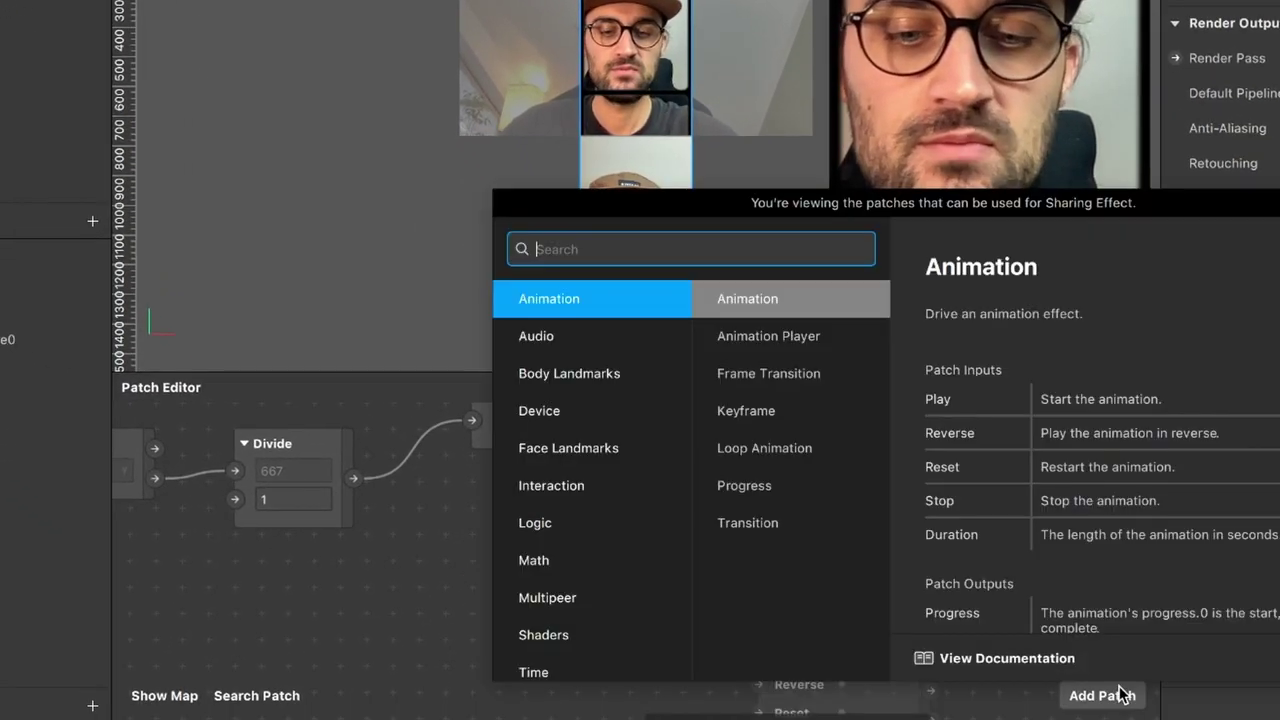
type("nega")
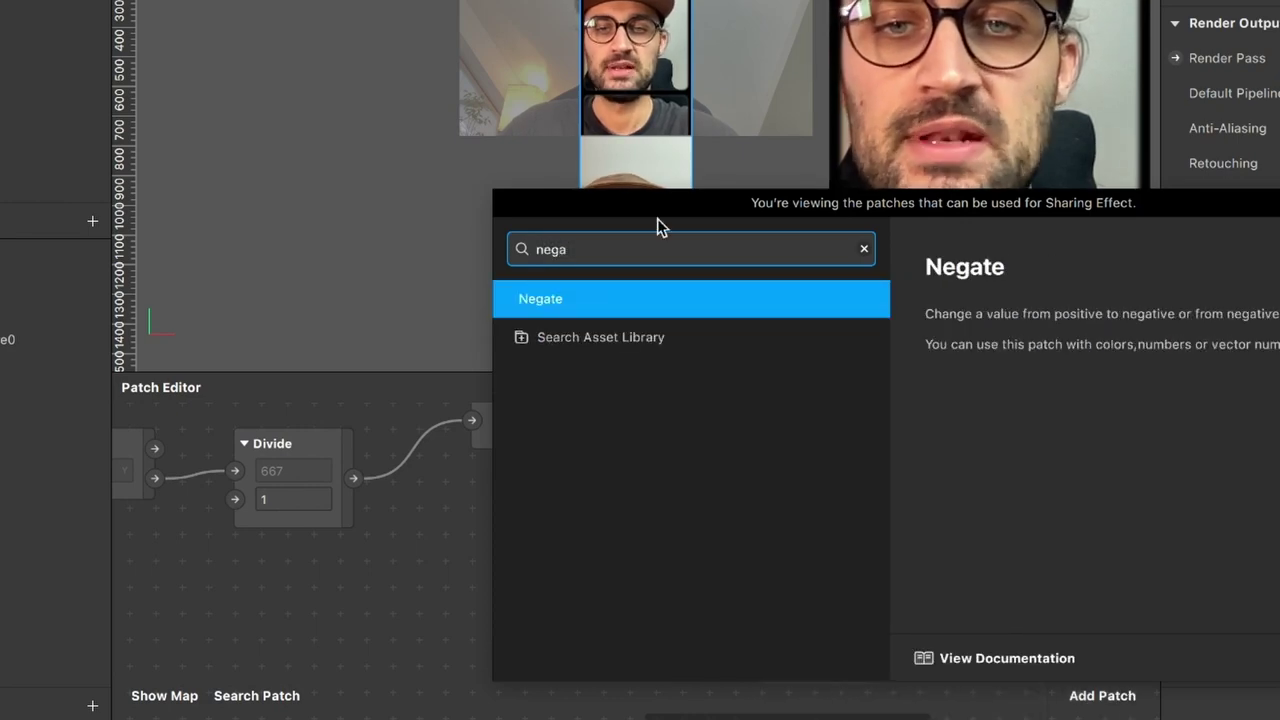
left_click(896, 405)
key("Return")
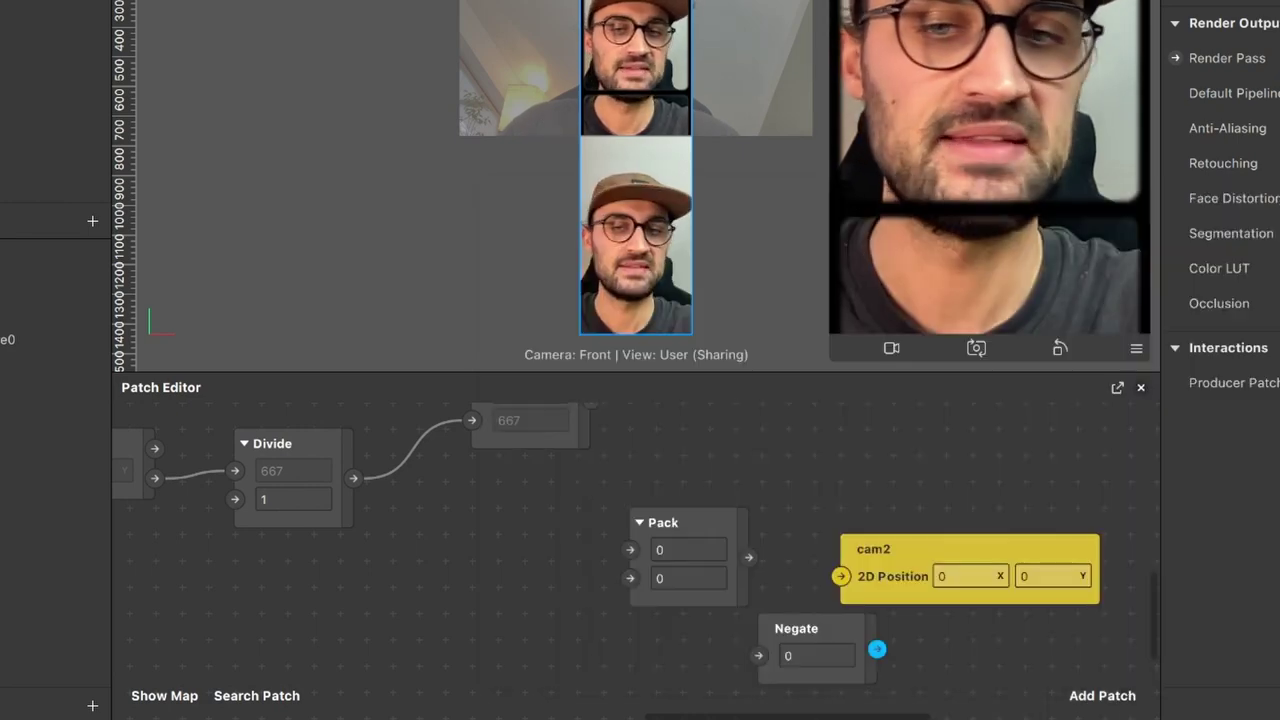
left_click_drag(775, 643, 402, 563)
scroll(400, 557, "up", 2)
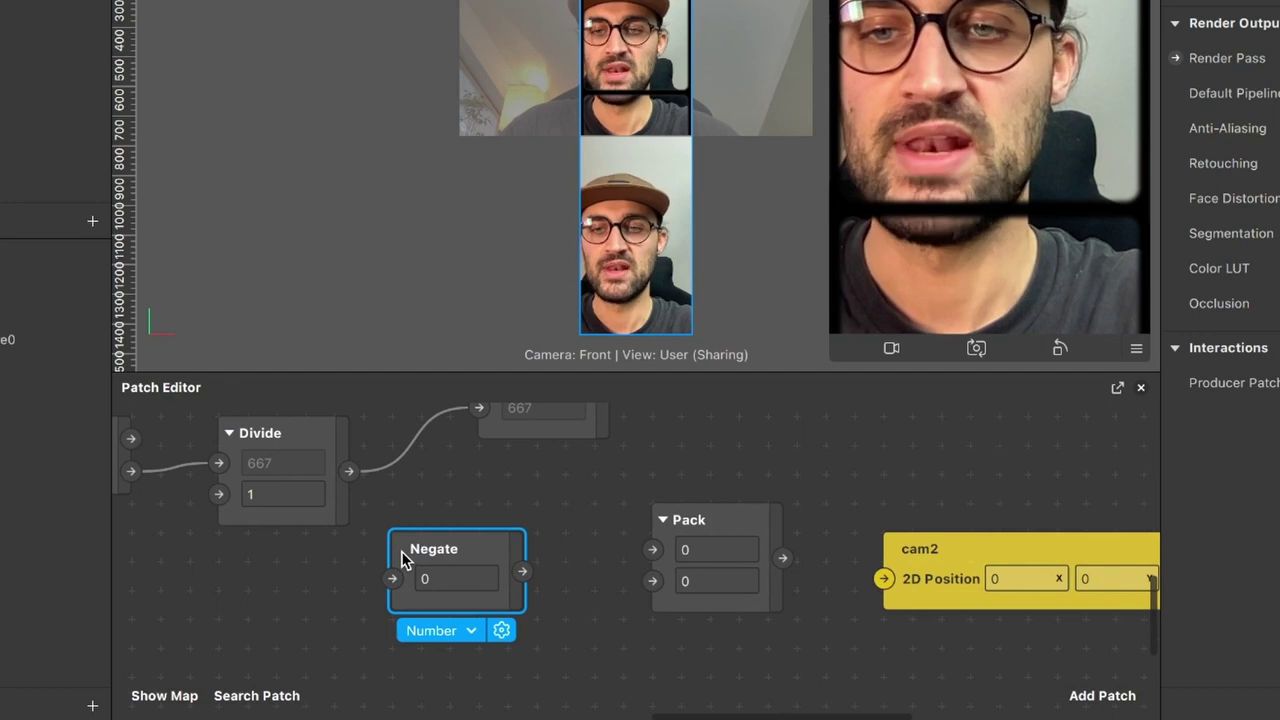
- Connect the second Divide patch's output to the Negate patch, and the Negate output to the lower Pack patch's second input
left_click_drag(392, 478, 434, 586)
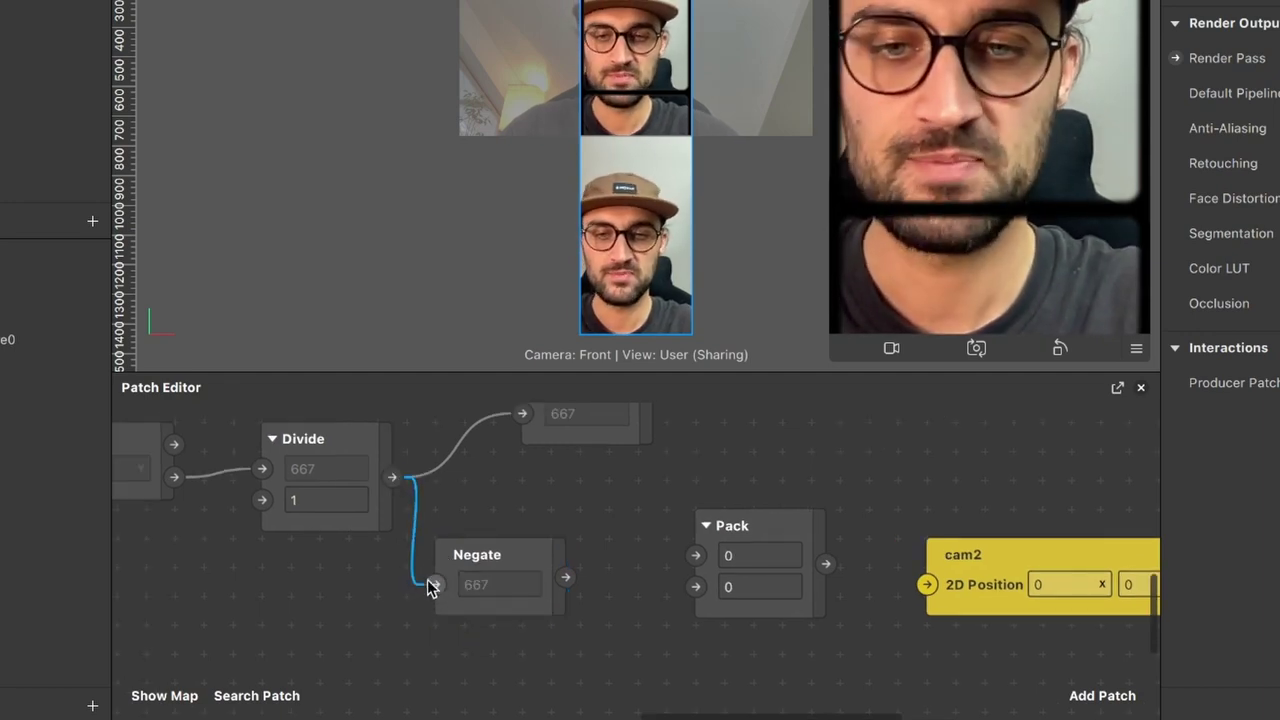
left_click(534, 558)
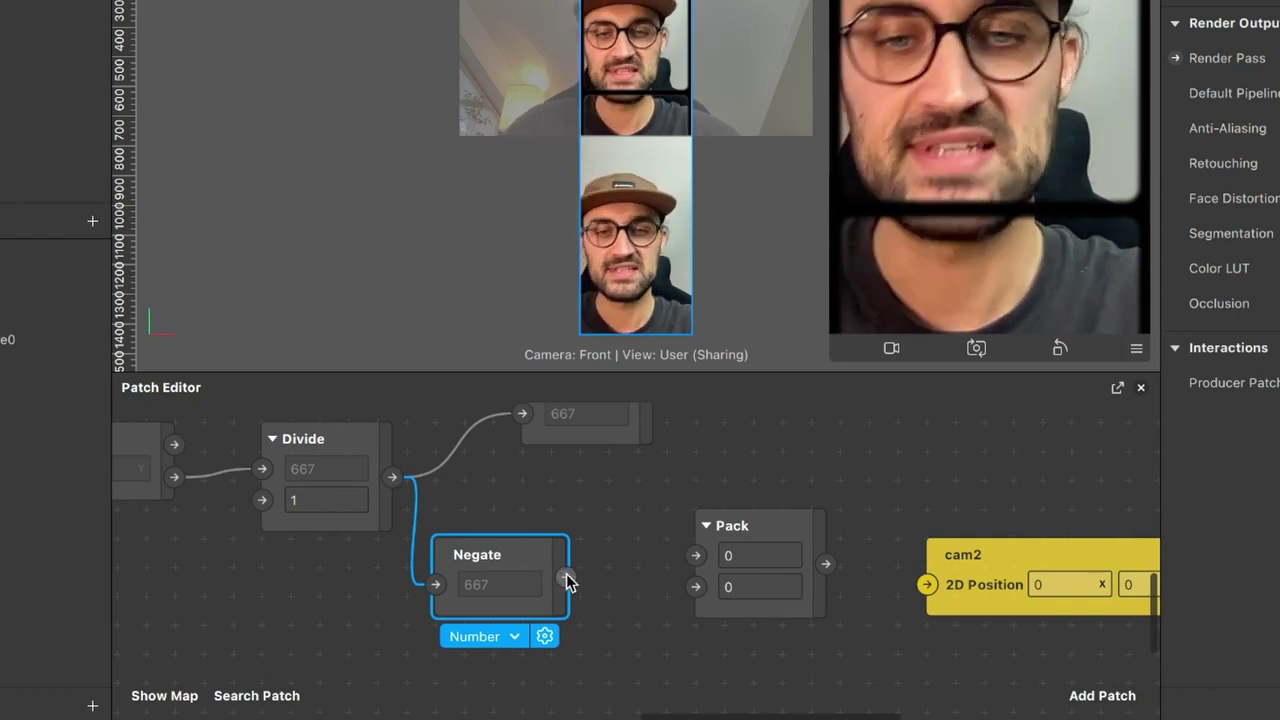
left_click_drag(565, 580, 695, 592)
- Shift the cam2 position patch slightly and connect the lower Pack patch's output to its 2D Position input
scroll(693, 587, "right", 3)
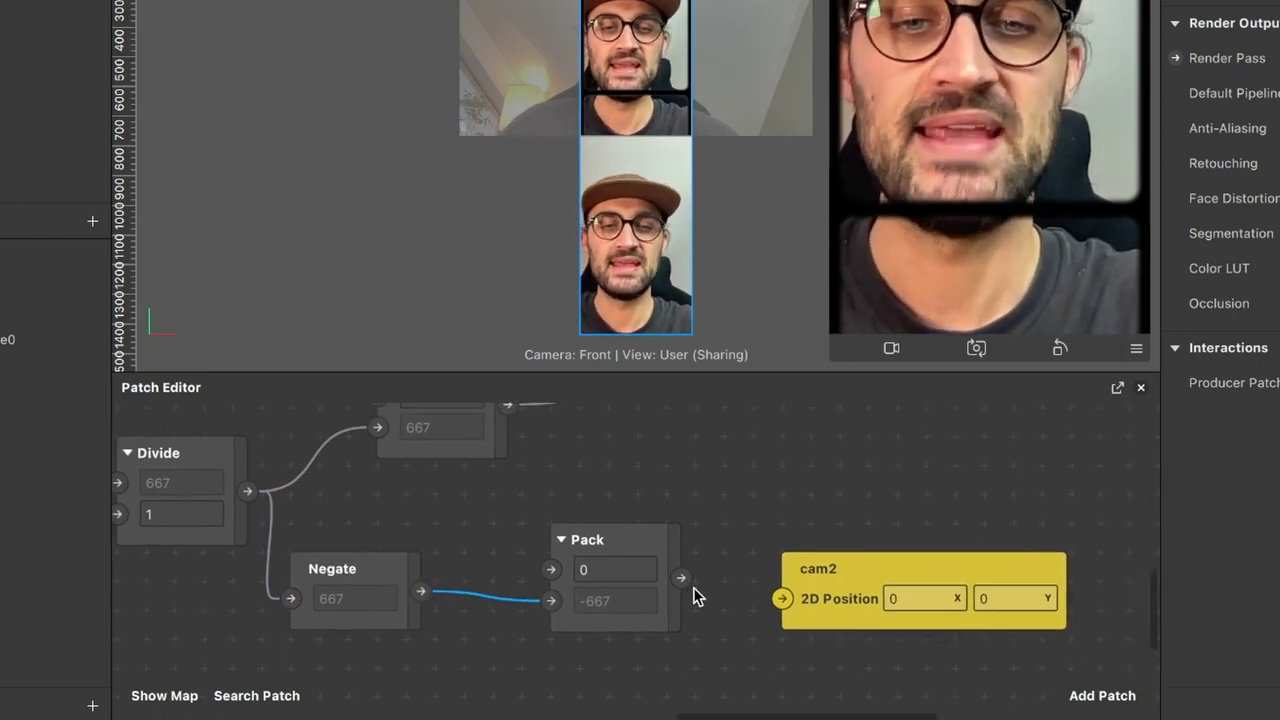
left_click(817, 567)
left_click_drag(817, 567, 852, 598)
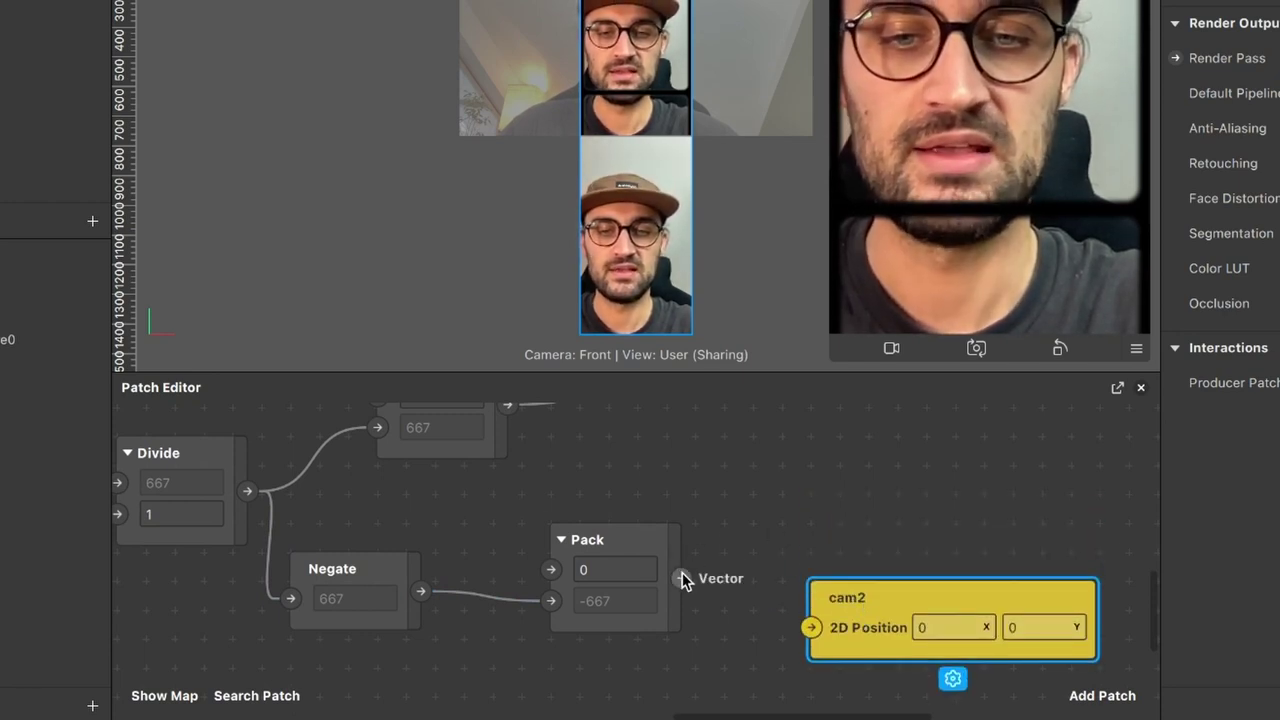
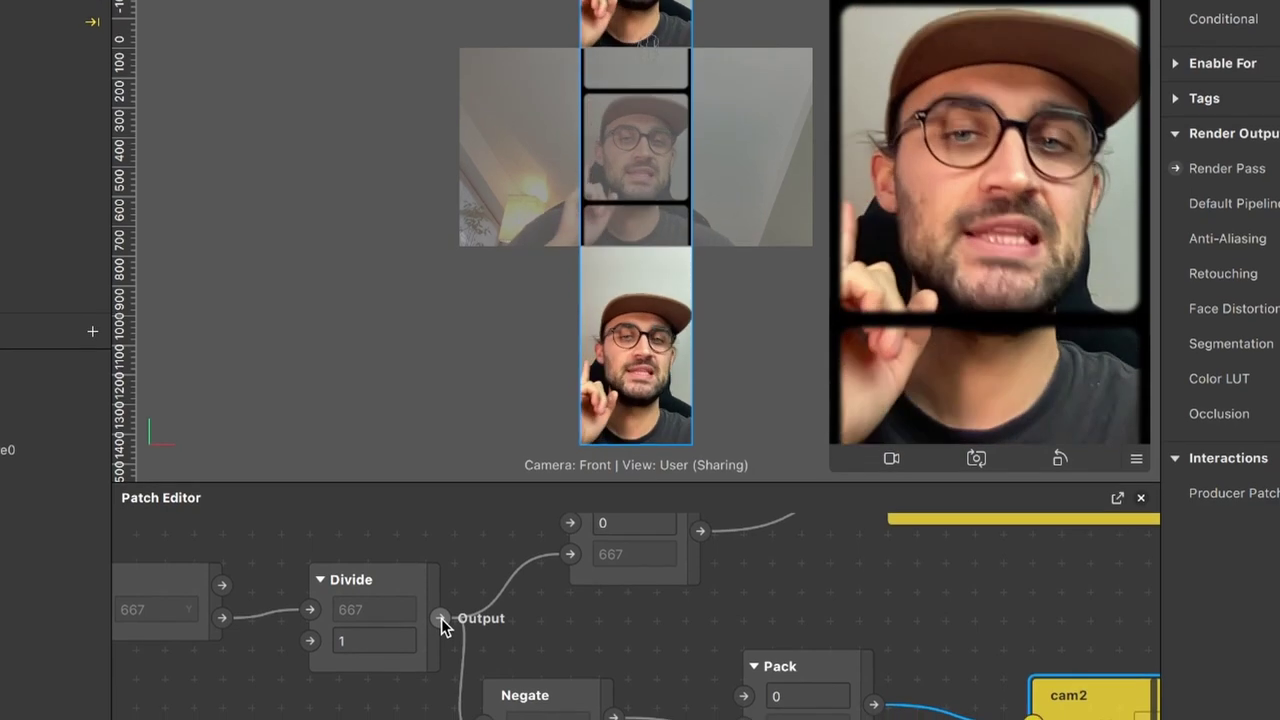
- Set the second value of the Divide patch feeding the Pack and Negate patches to 1,2
scroll(443, 628, "left", 4)
scroll(440, 632, "up", 2)
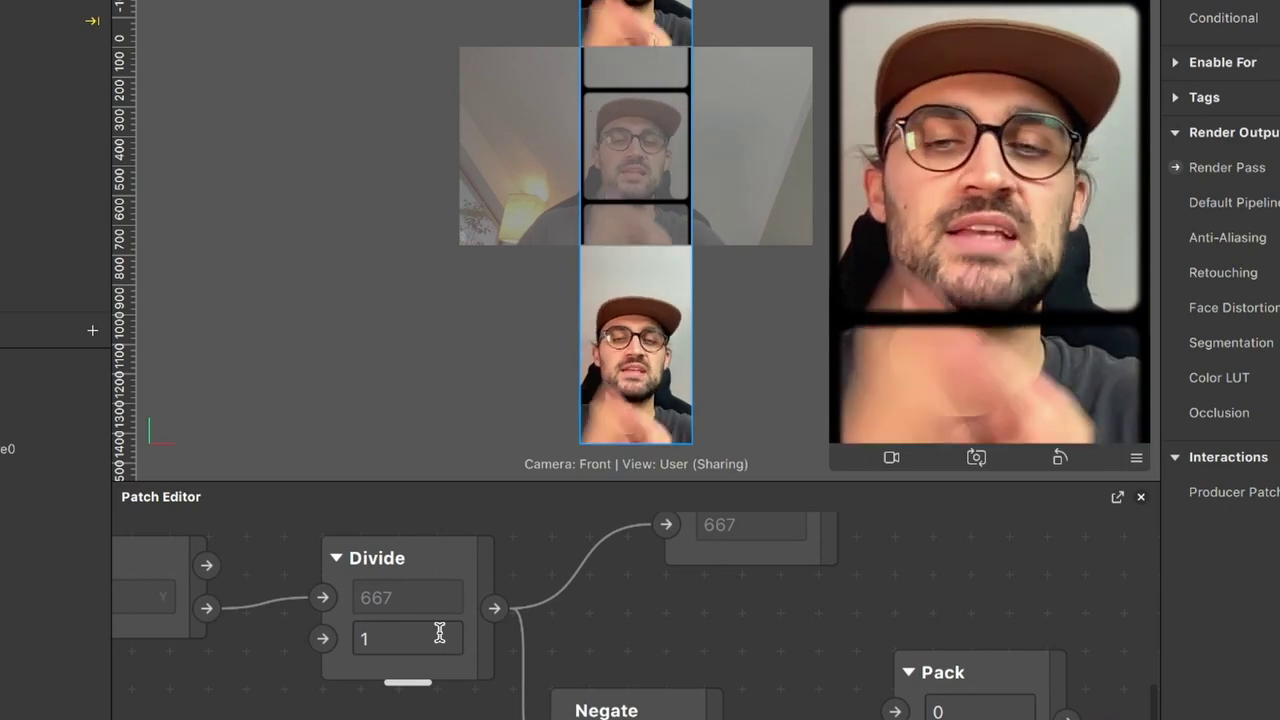
left_click(447, 547)
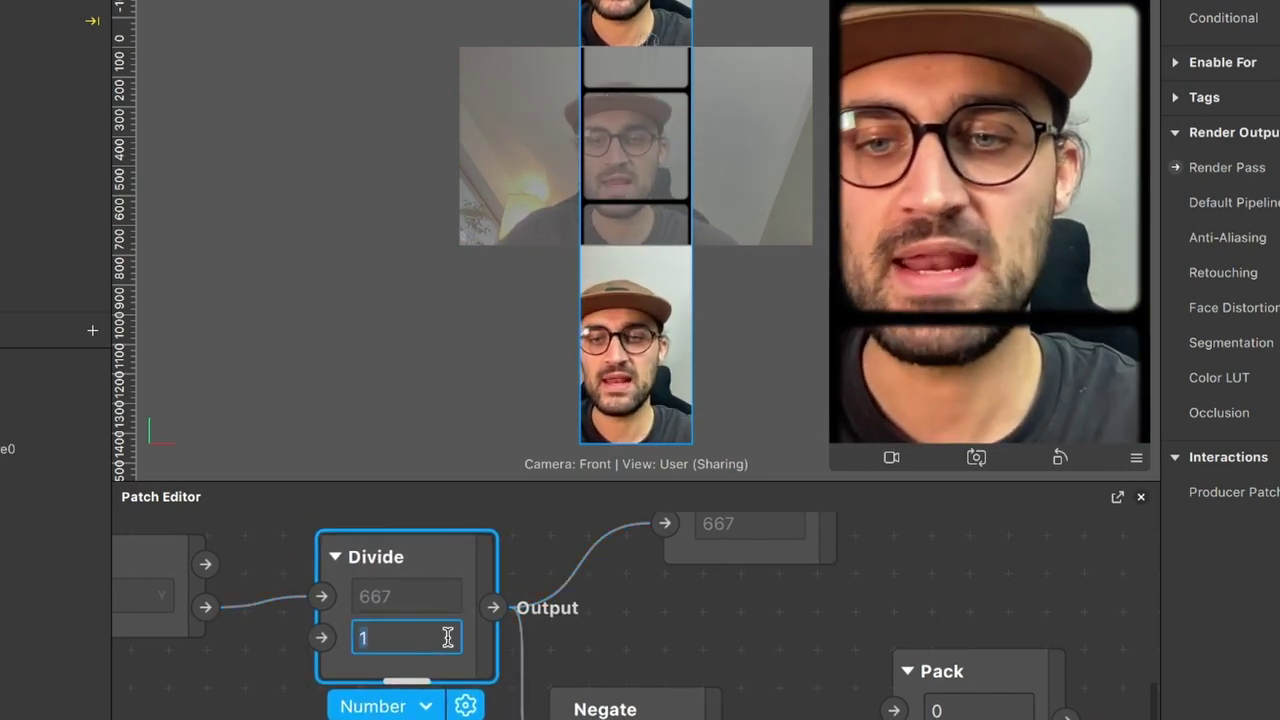
scroll(480, 620, "up", 2)
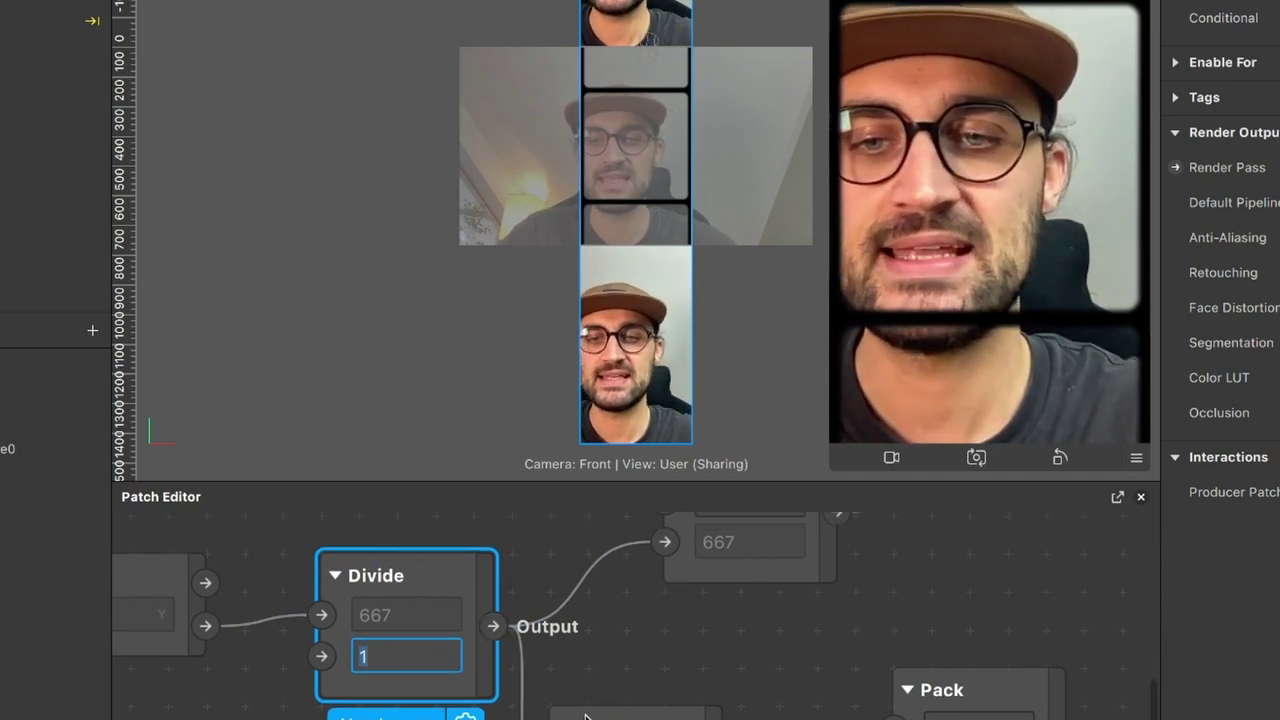
scroll(540, 670, "left", 3)
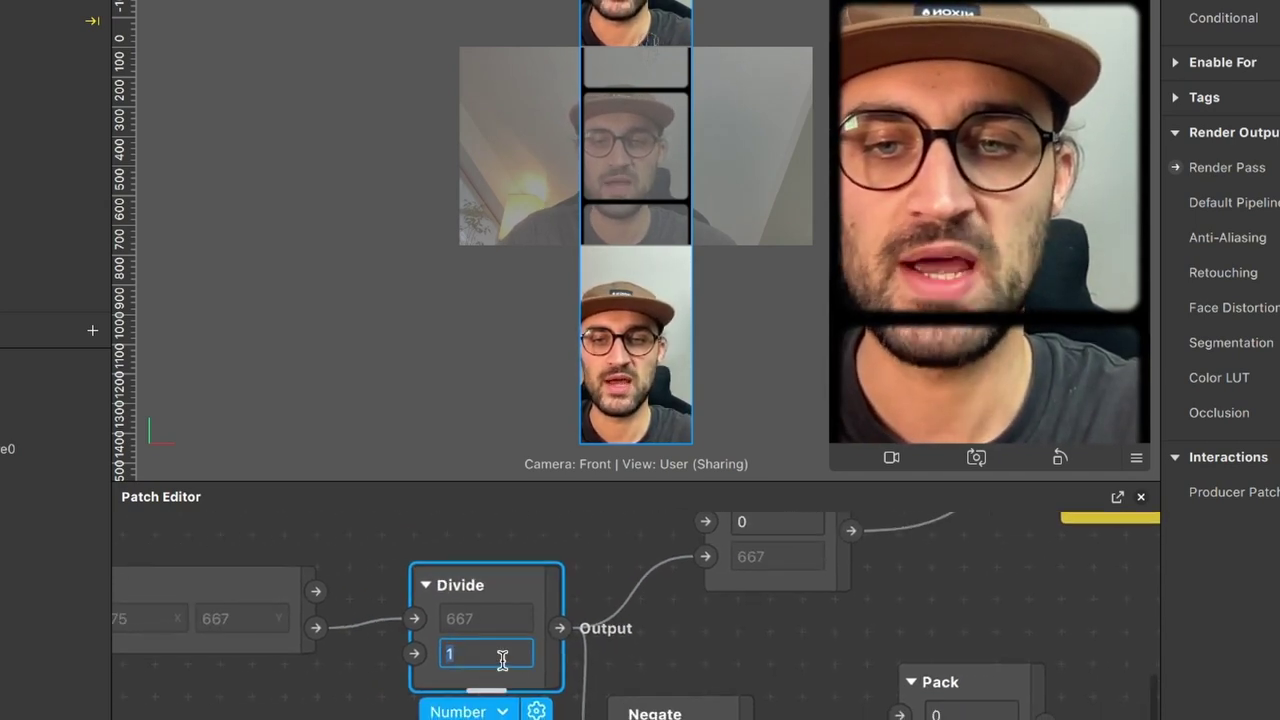
scroll(502, 658, "down", 2)
scroll(512, 655, "up", 2)
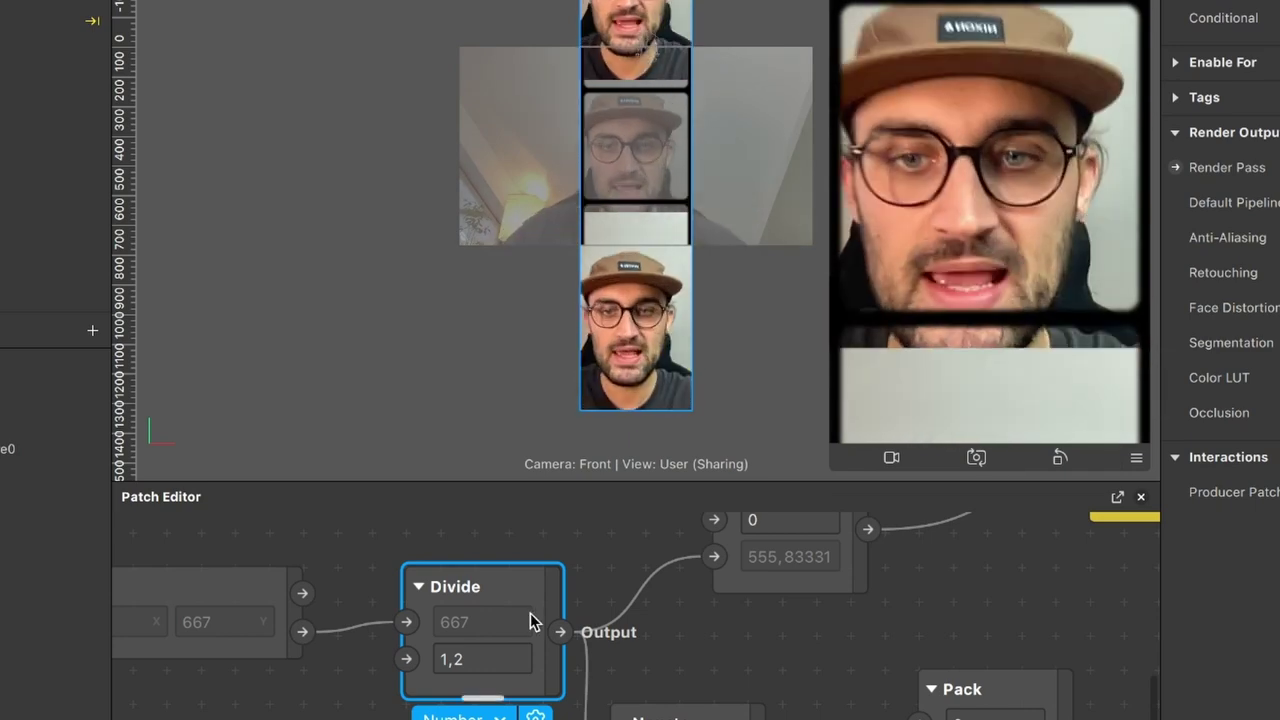
- Set the same Divide patch's second value to 1,3
left_click(451, 657)
type("1,3")
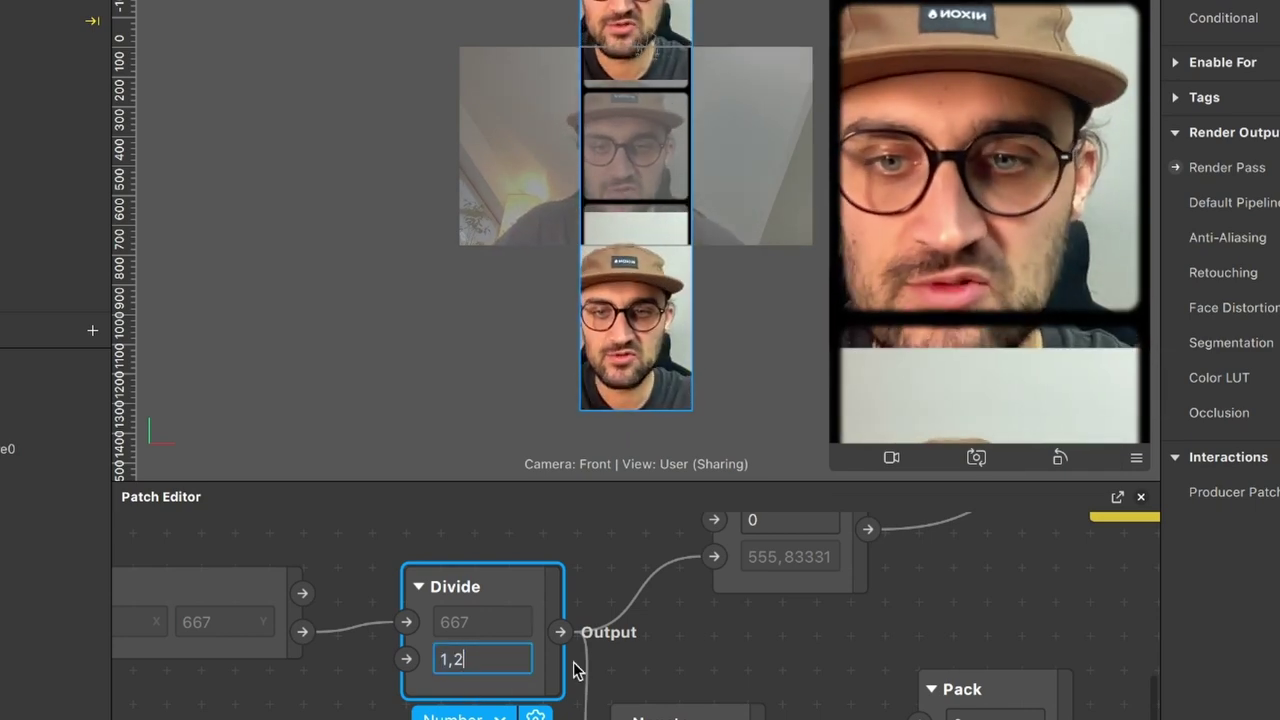
key("BackSpace")
key("Return")
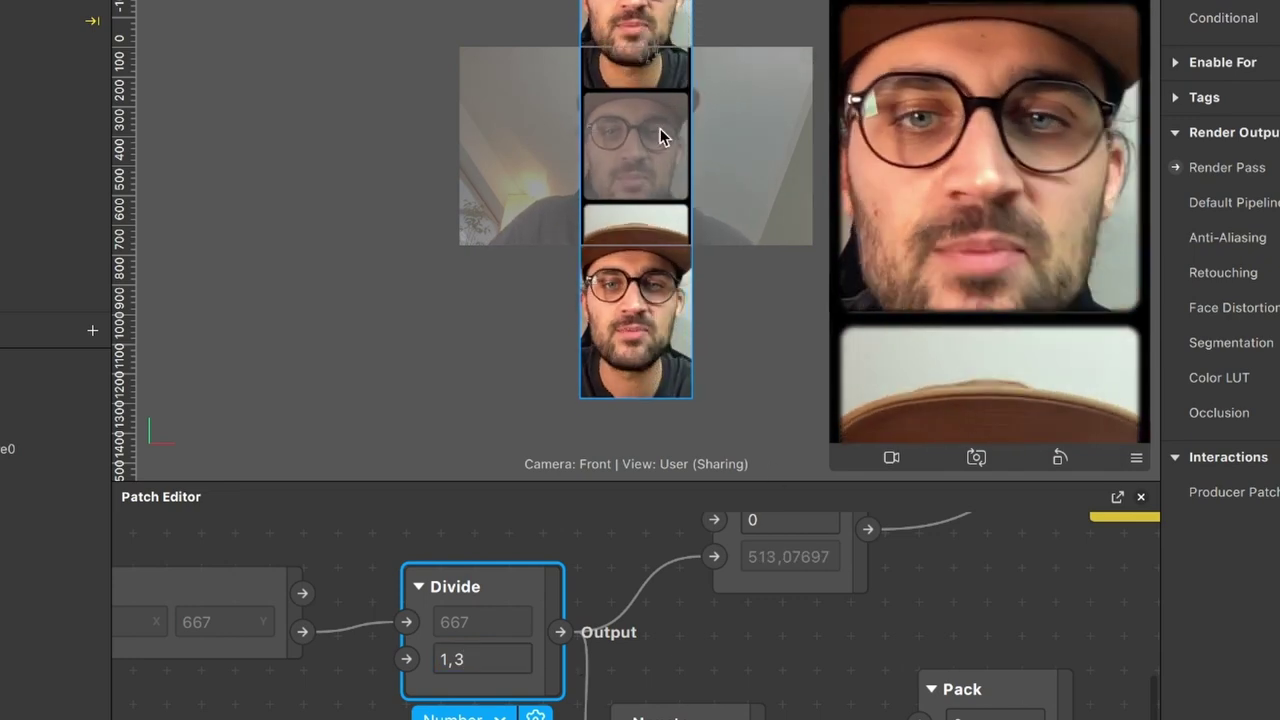
- Select the cam1 rectangle and examine where its upper edge sits against the black bar of the frame
scroll(660, 130, "up", 2)
scroll(660, 128, "up", 8)
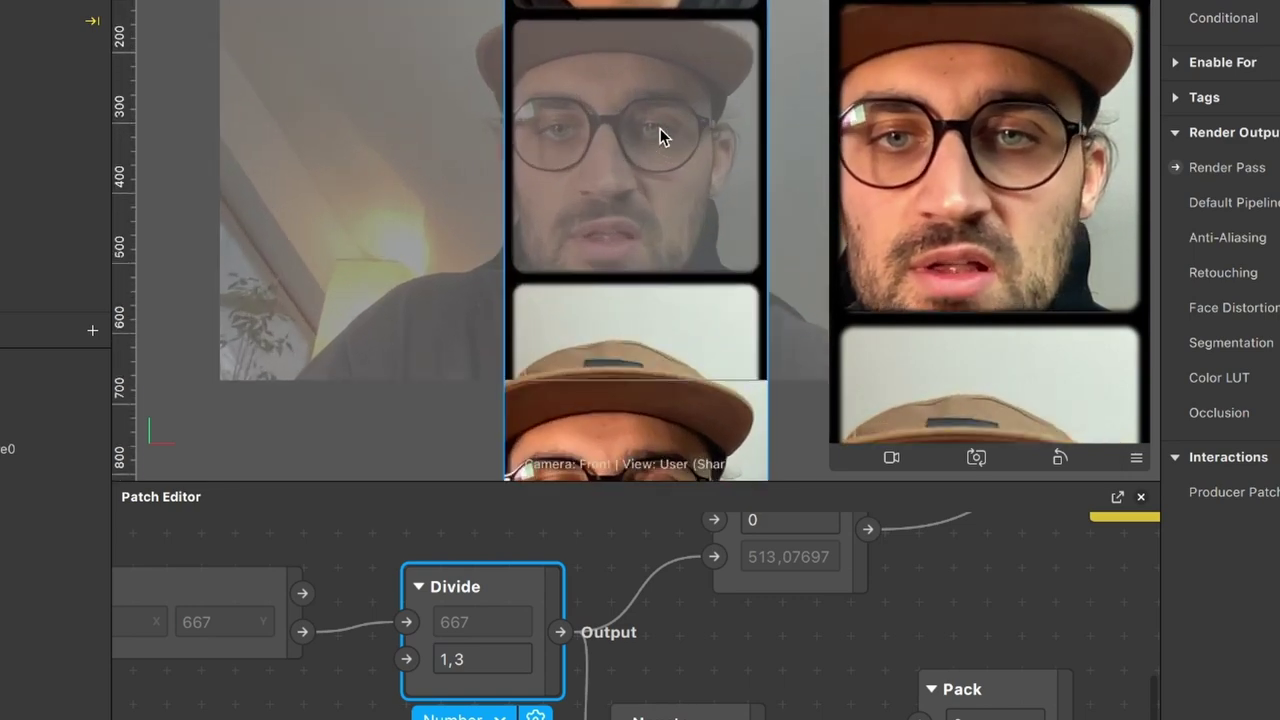
left_click(624, 405)
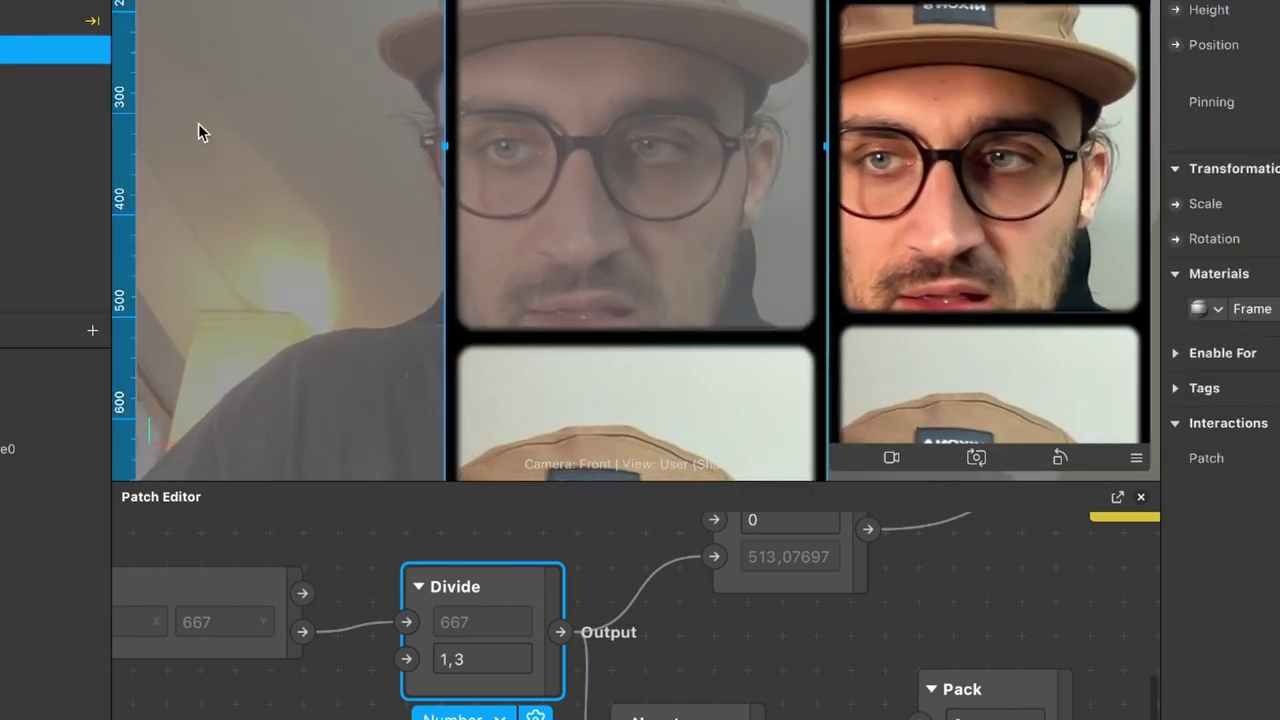
key("Up")
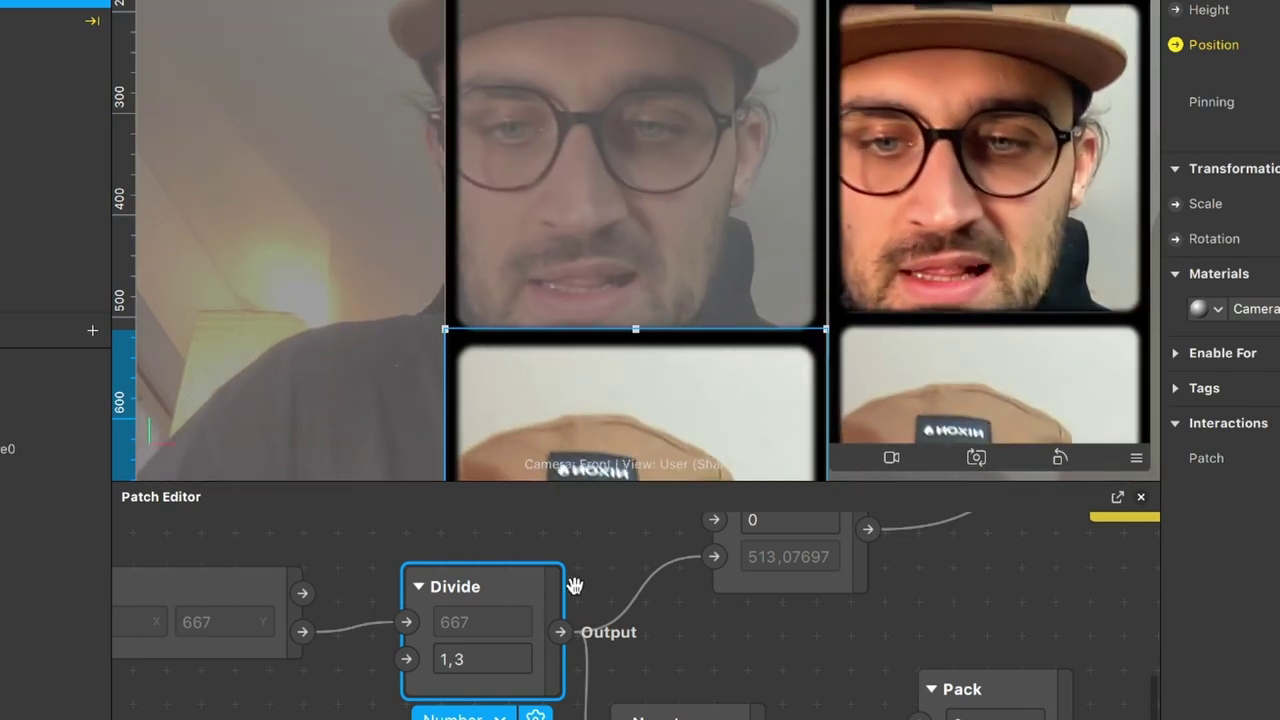
- Set the Divide patch's second value to 1,25
left_click(494, 657)
key("BackSpace")
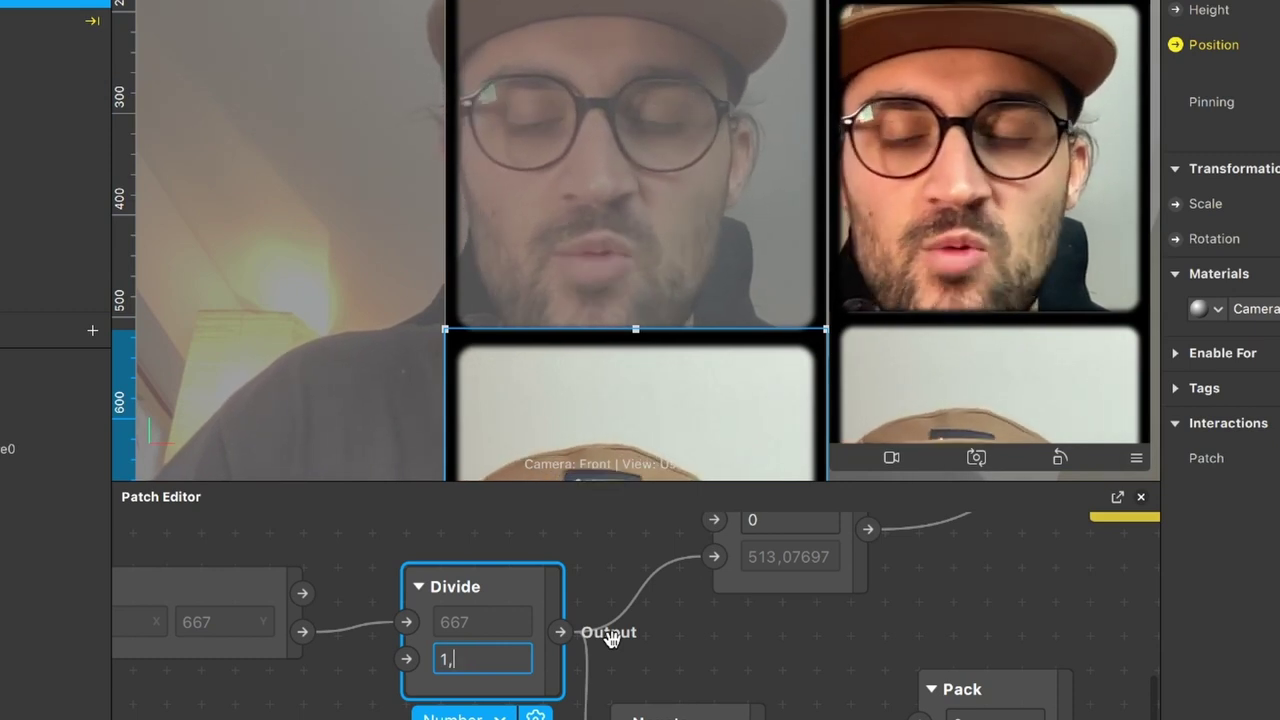
type("25")
key("Return")
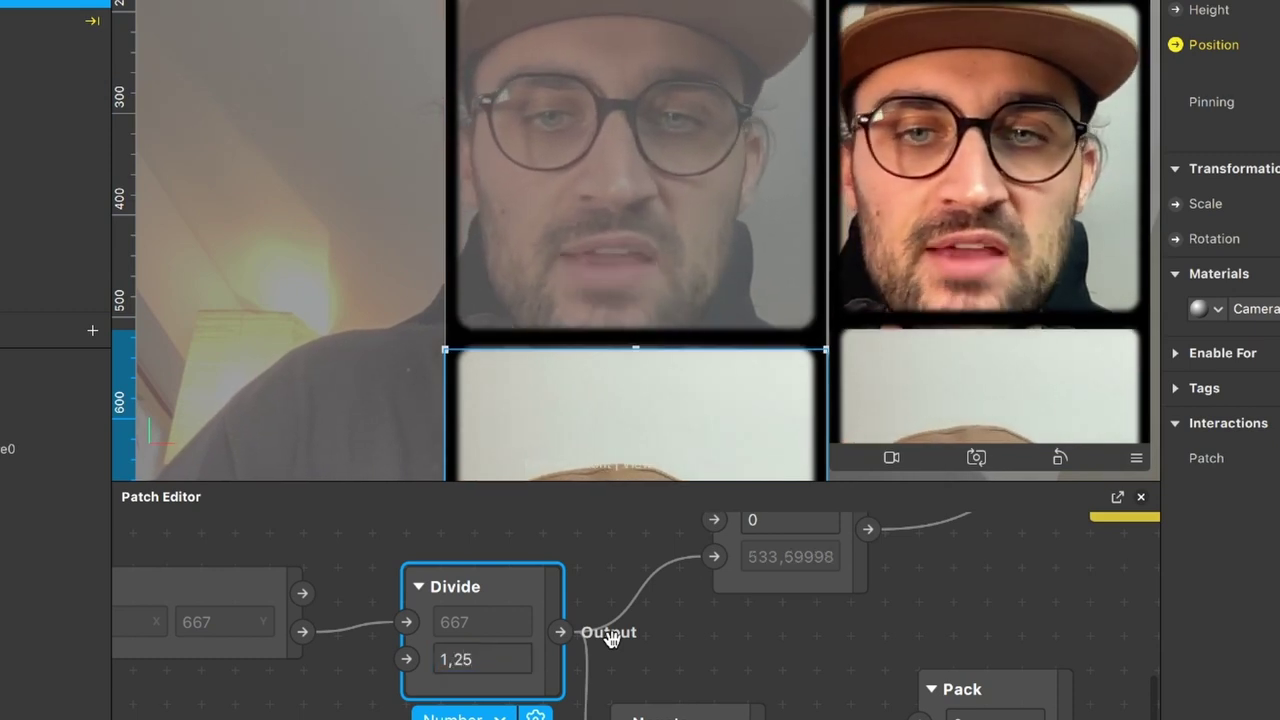
- Set the Divide patch's second value to 1,28 and check the cam1 rectangle's edge against the frame
left_click(510, 660)
key("BackSpace")
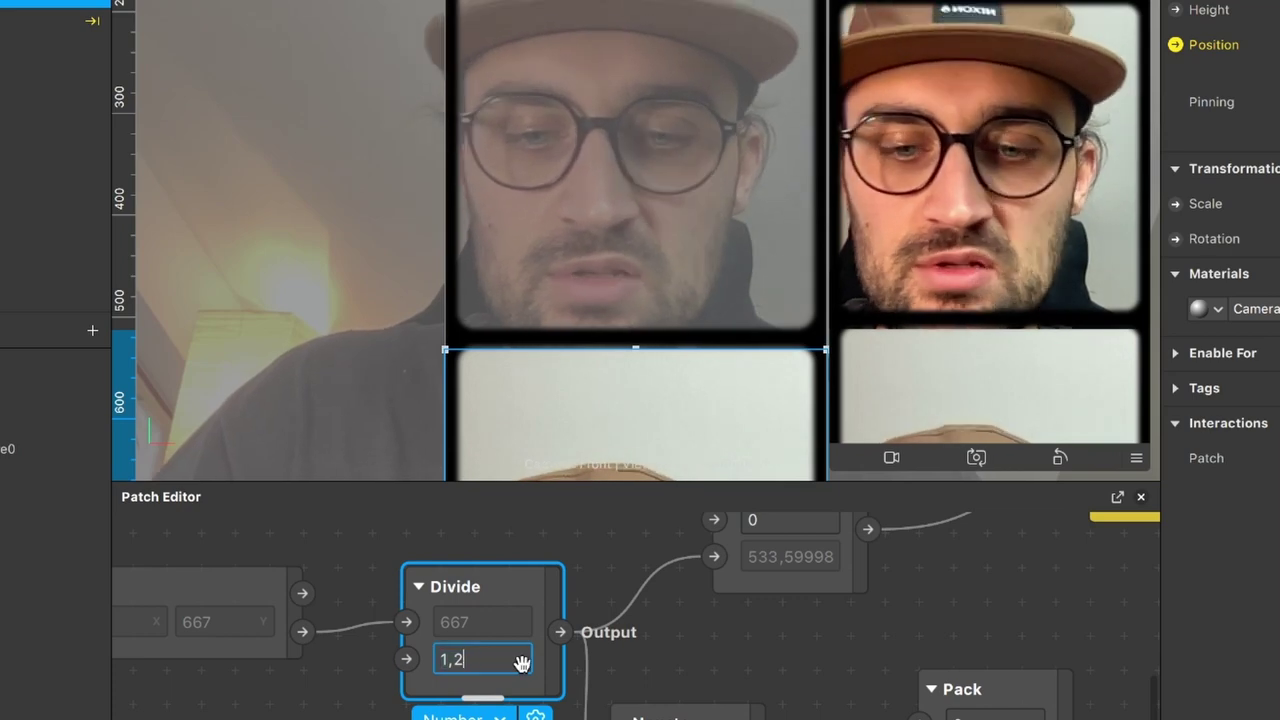
type("8")
key("Return")
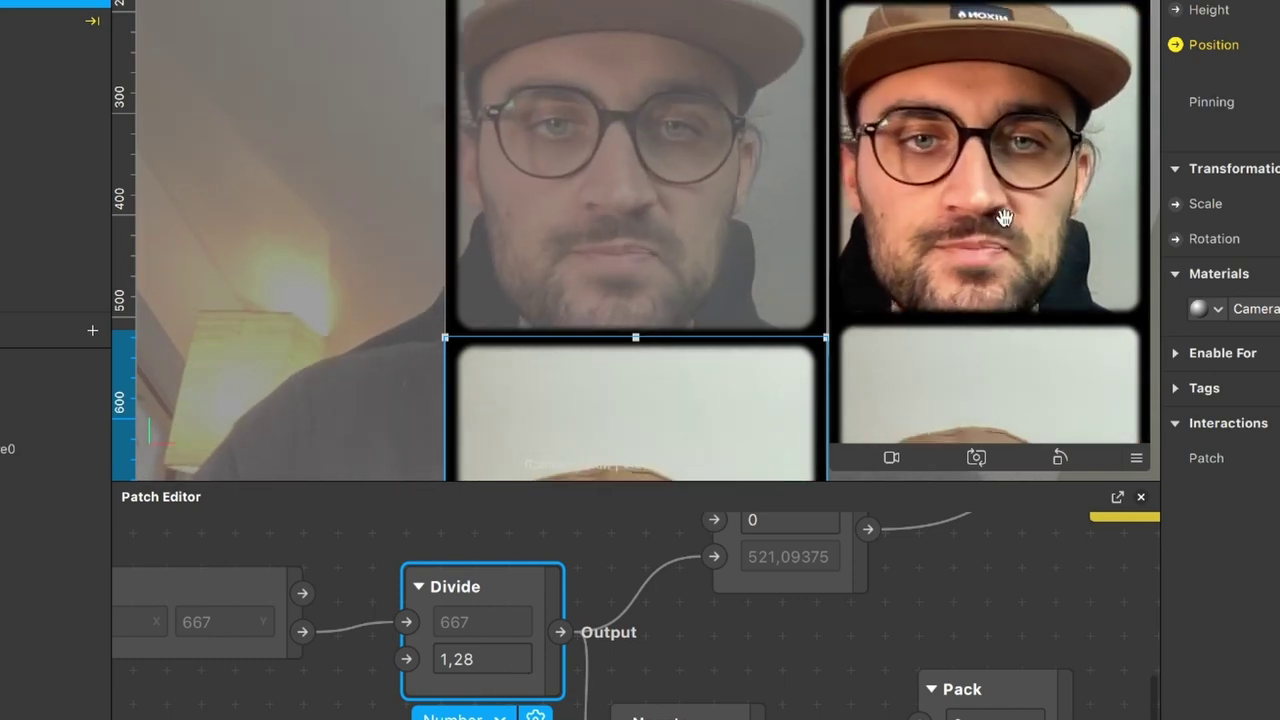
scroll(577, 225, "down", 1)
scroll(577, 218, "down", 3)
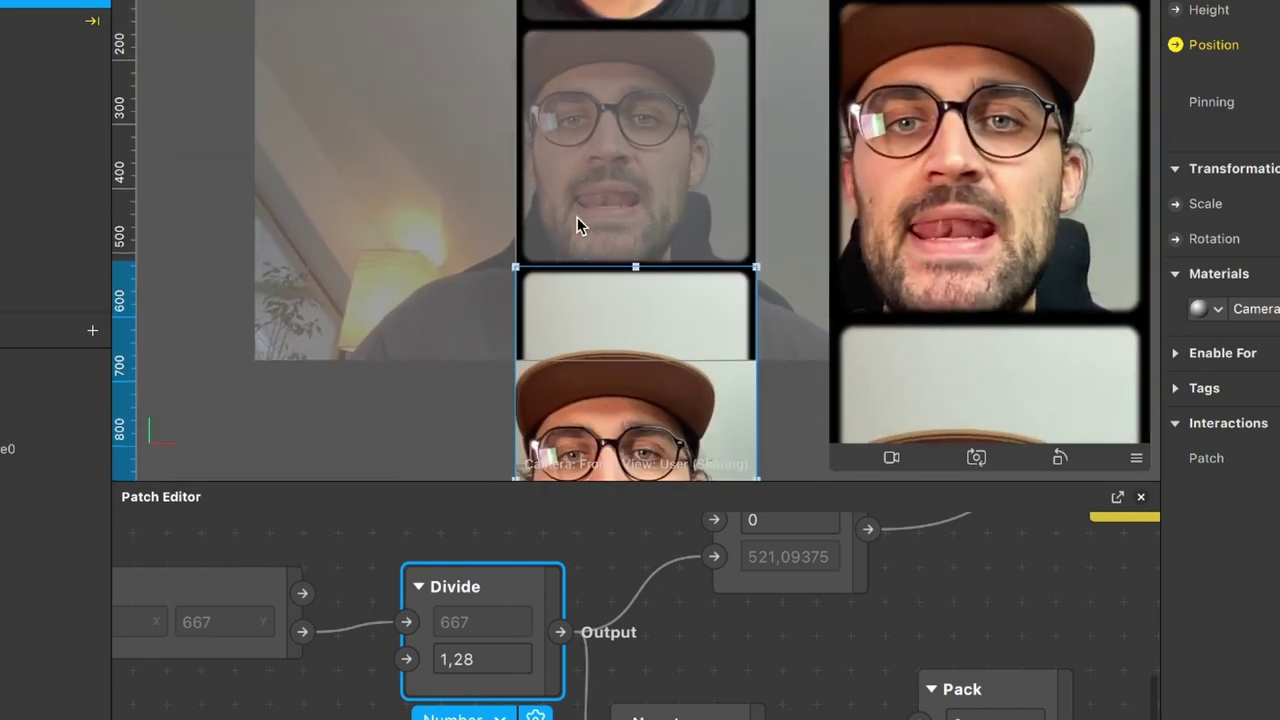